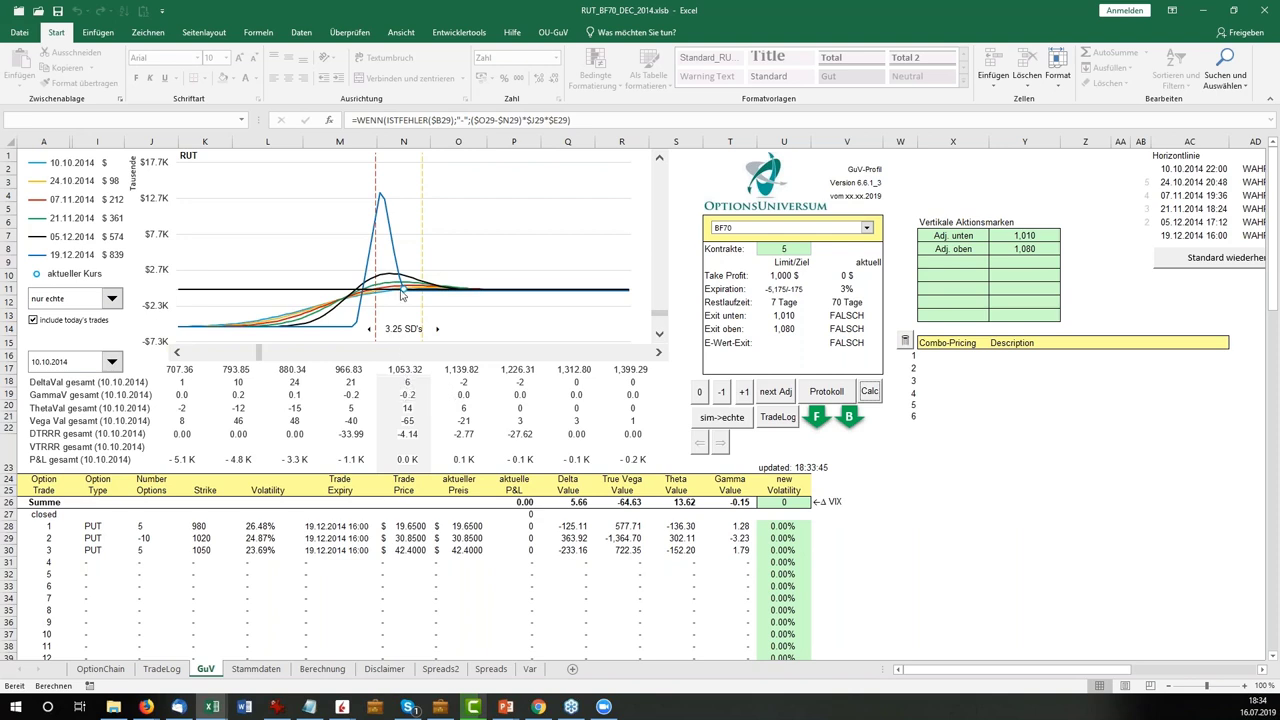
Review the number of options and strikes of the three put legs, from the 1050 leg to the 980 leg.
mouse_move(403, 296)
drag(198, 526, 205, 556)
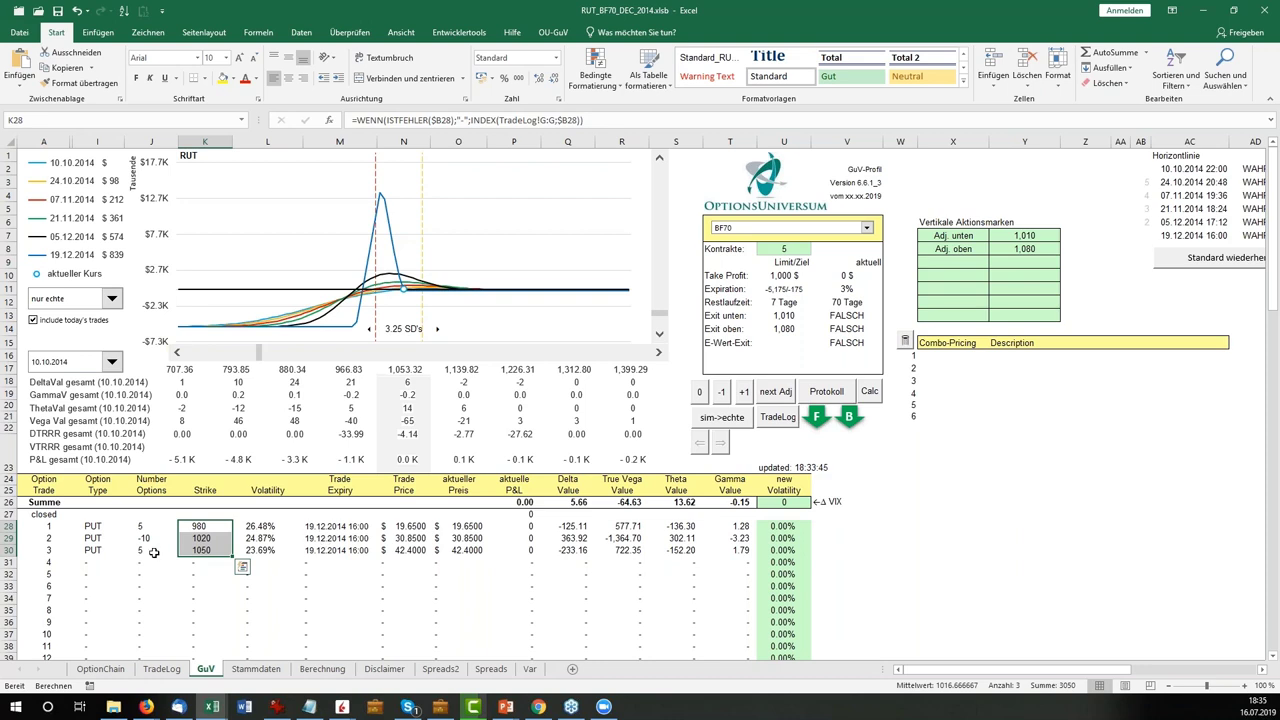
click(154, 552)
key(shift+Right)
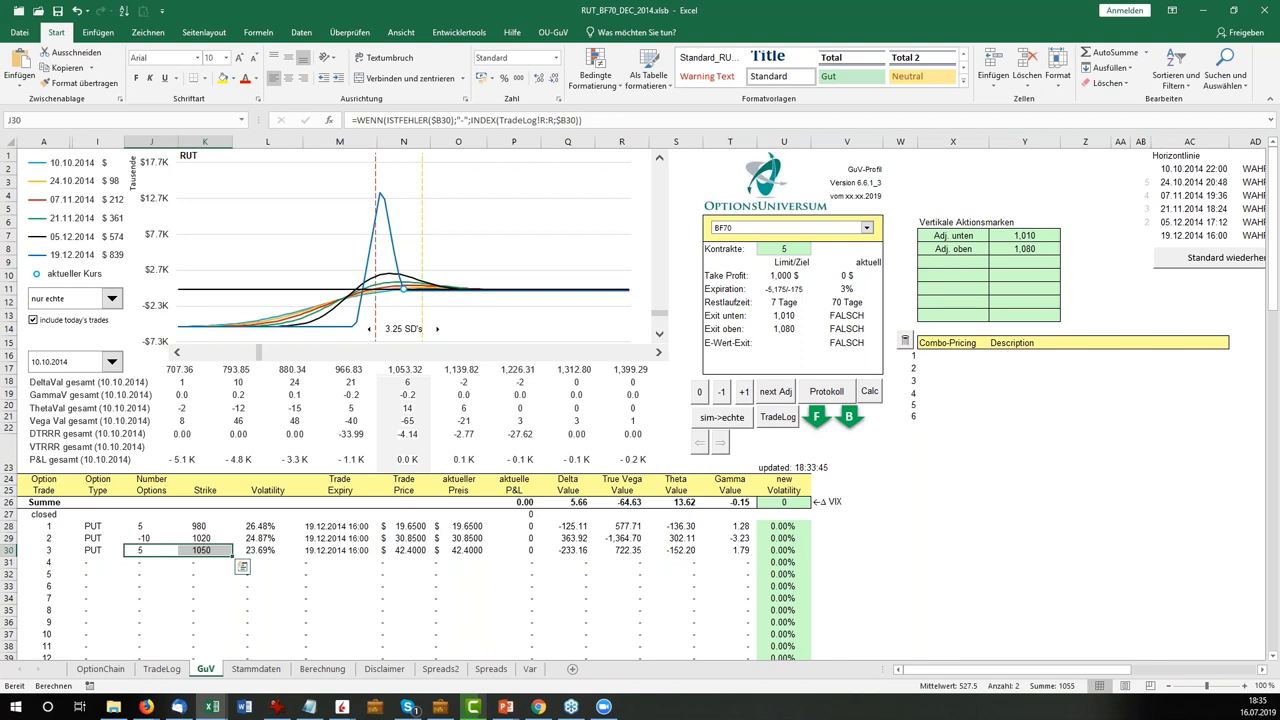
click(144, 539)
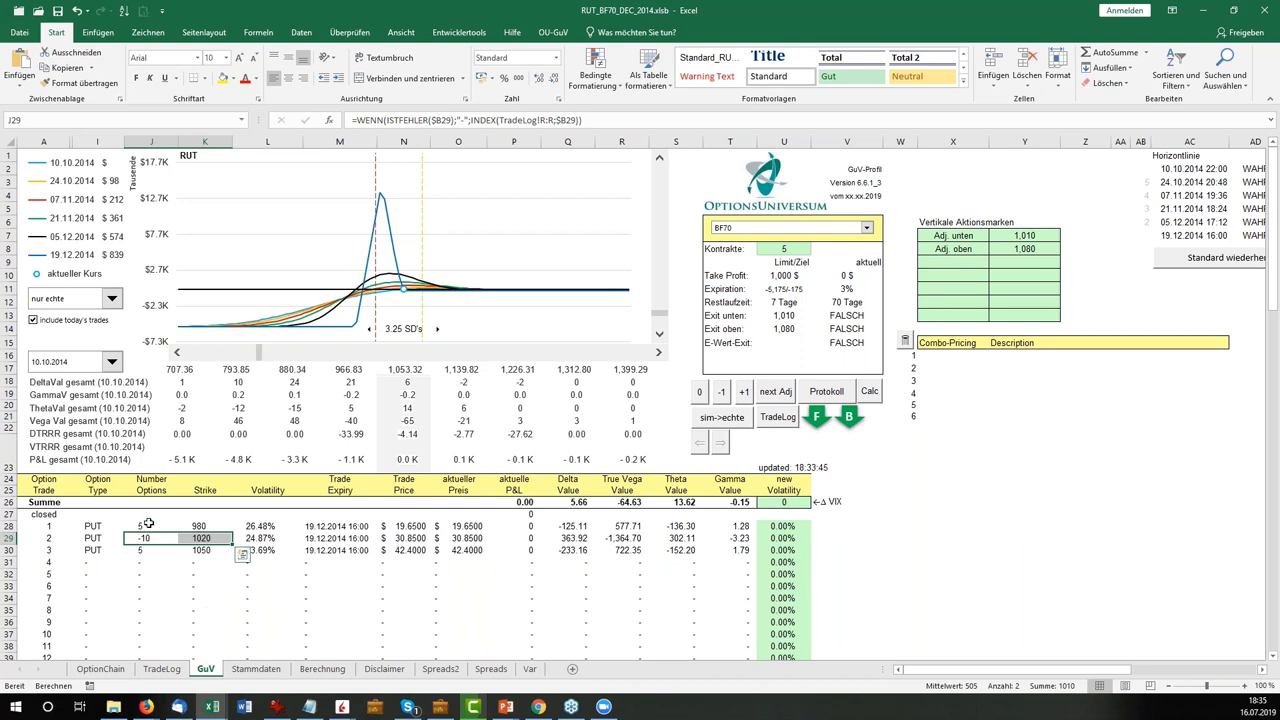
drag(148, 524, 200, 526)
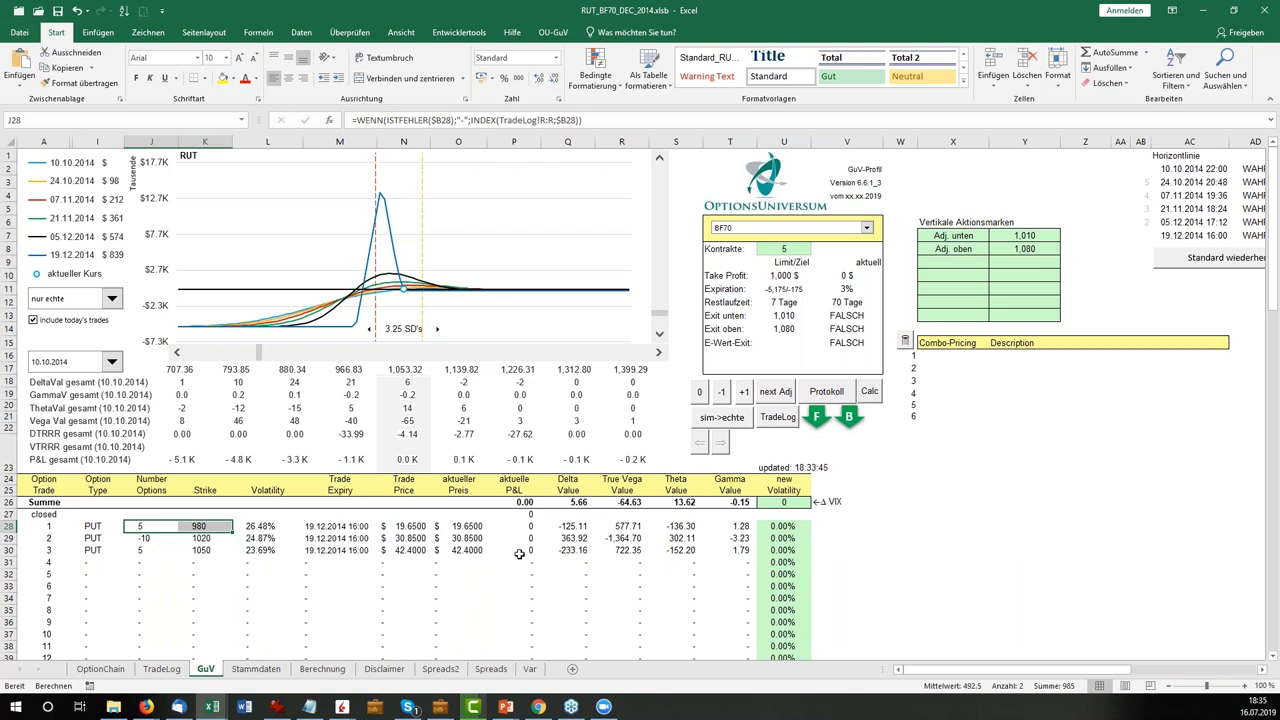
Compare the trade prices with the current prices of the three puts and check the current P&L column up to its sum.
drag(412, 526, 415, 549)
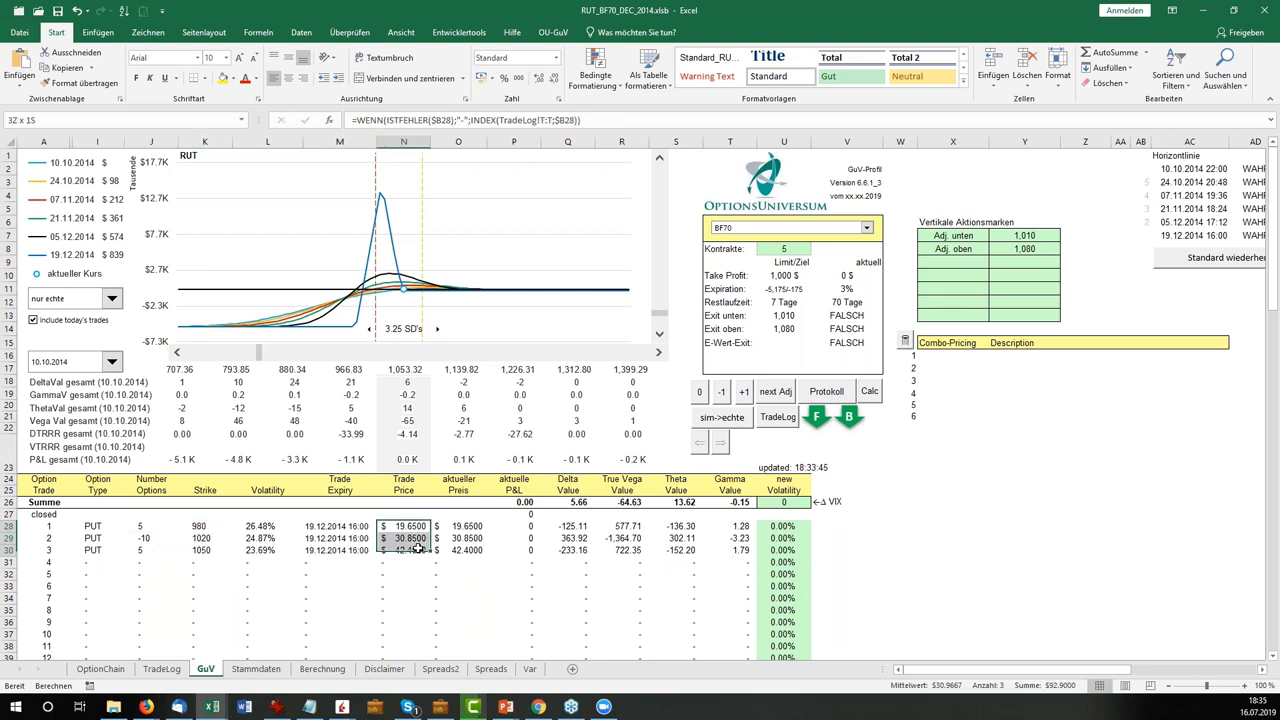
drag(470, 526, 478, 550)
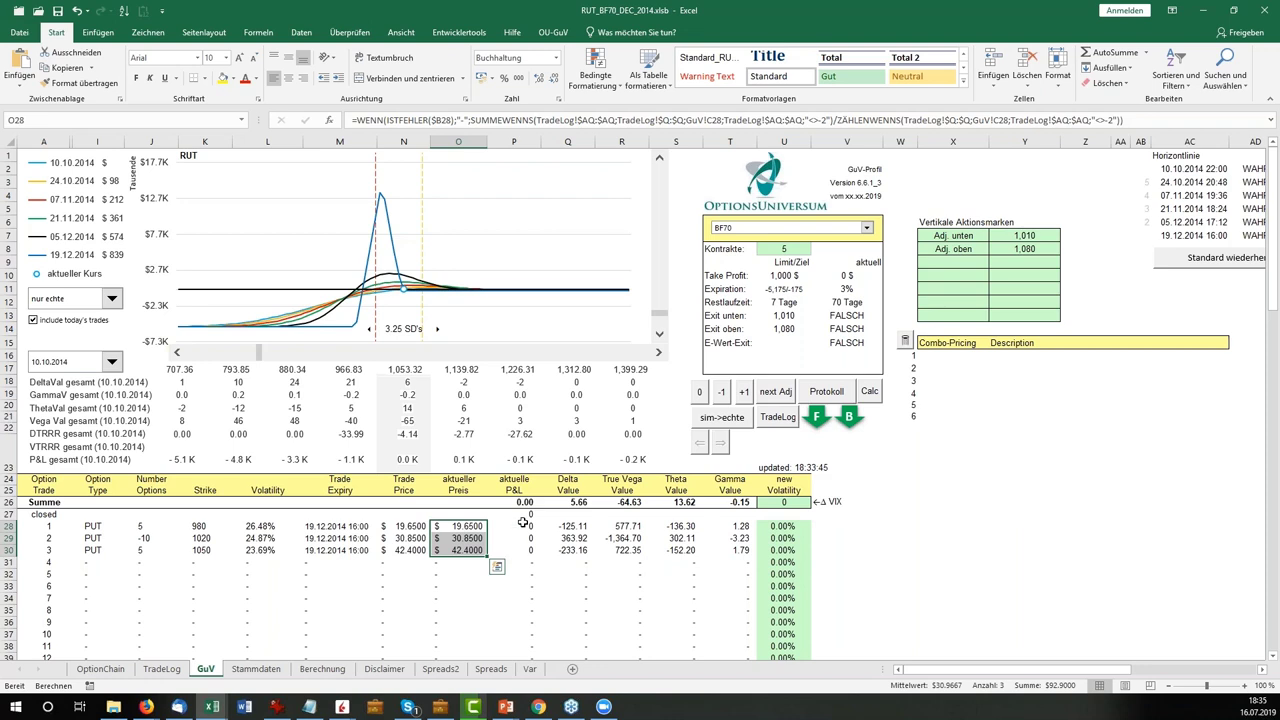
drag(522, 502, 528, 550)
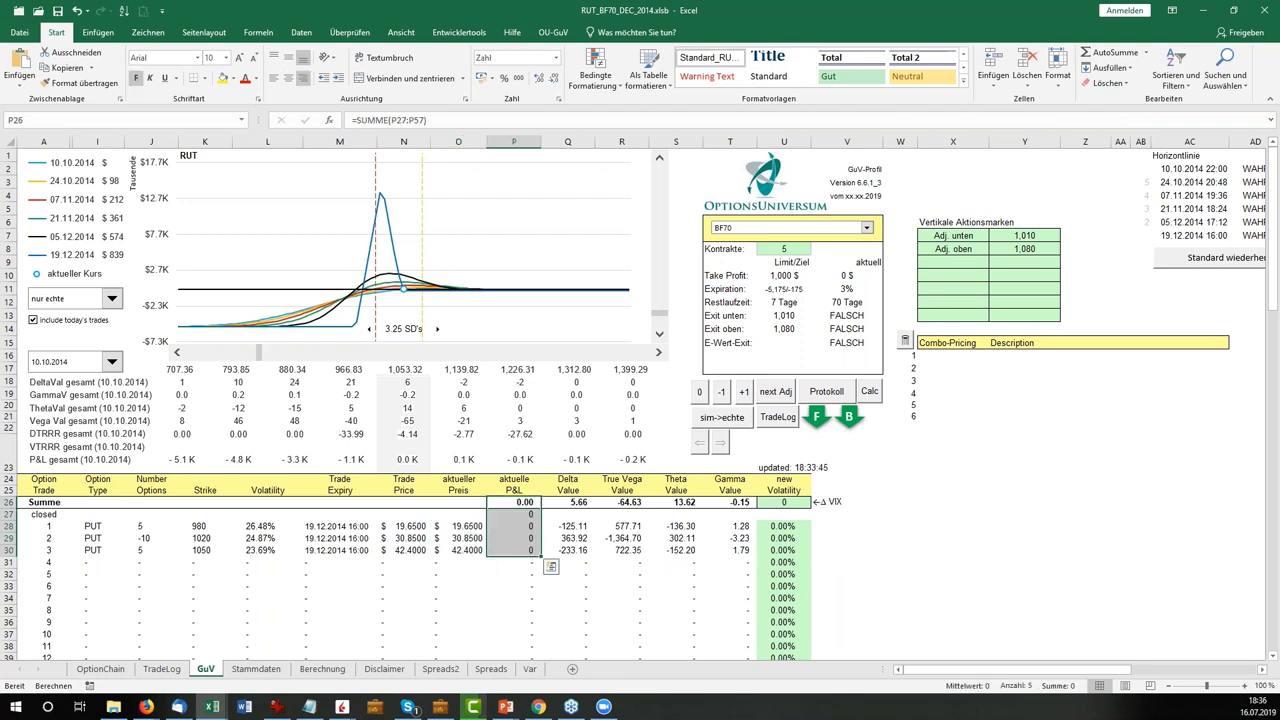
click(525, 528)
key(Down)
key(Up)
key(Up)
key(Up)
key(Up)
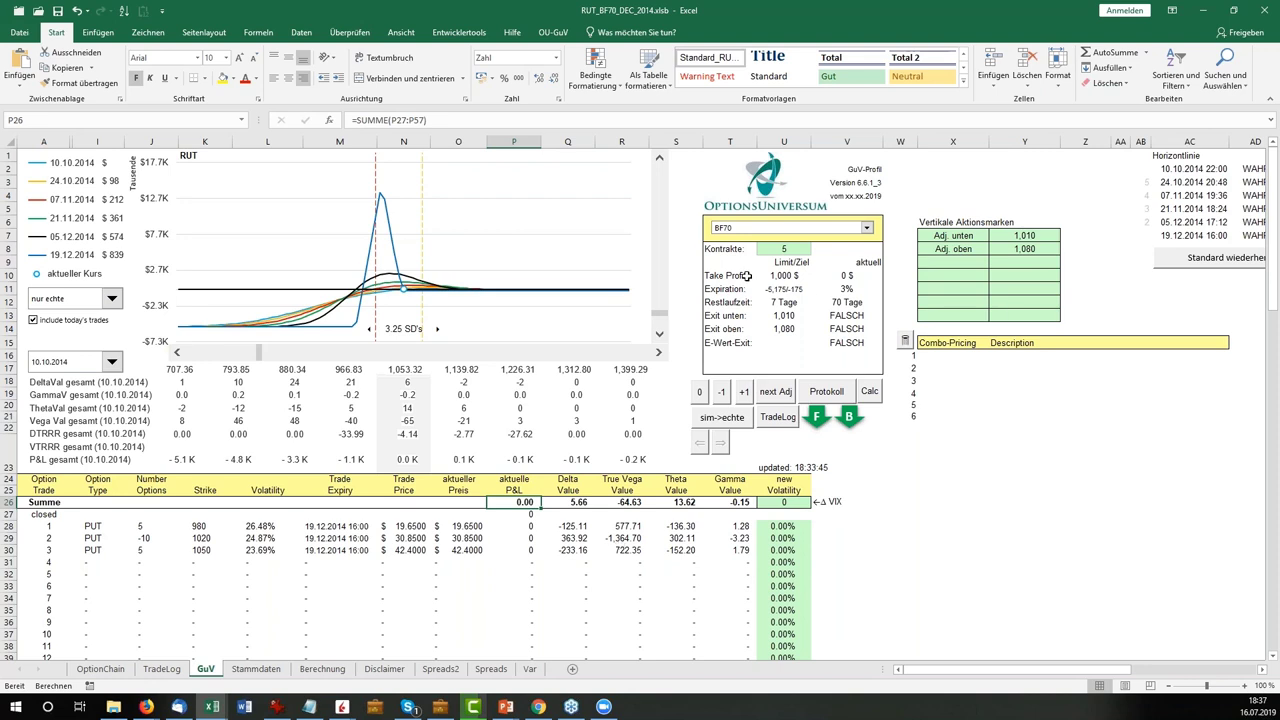
Inspect the BF70 exit rules for Take Profit, Expiration and Restlaufzeit, including their limits and current values.
drag(737, 275, 870, 357)
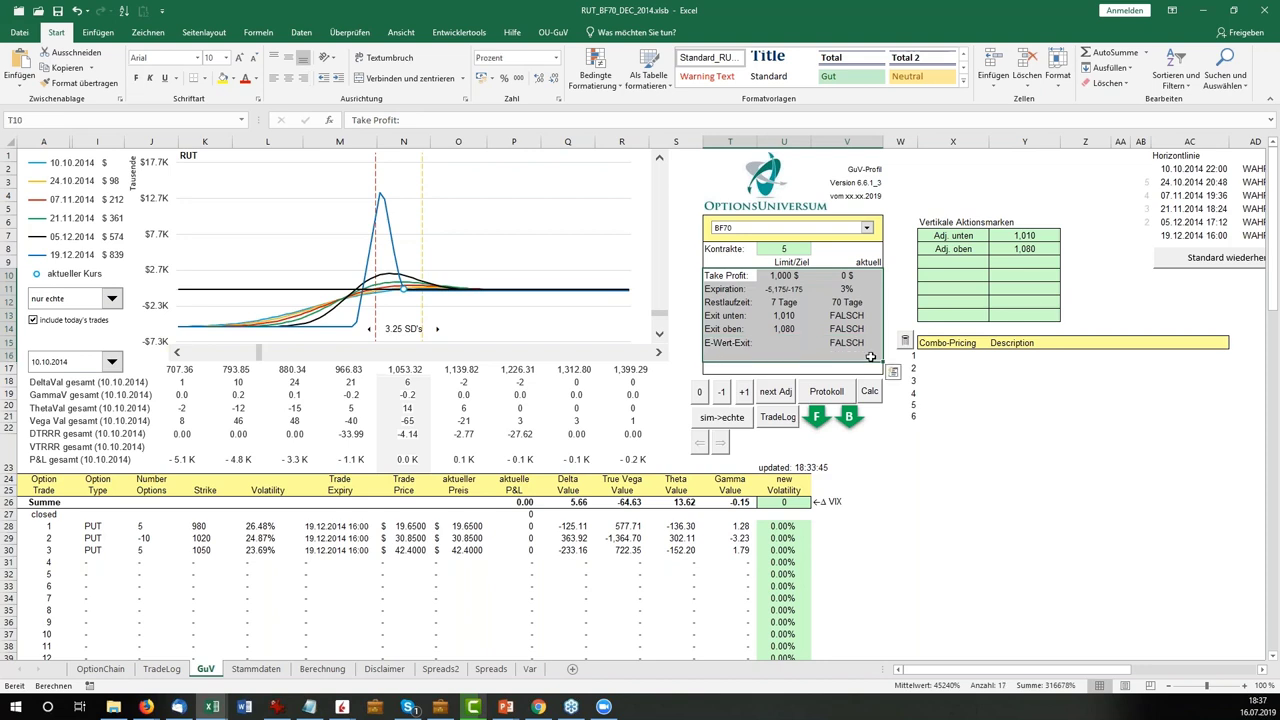
click(838, 275)
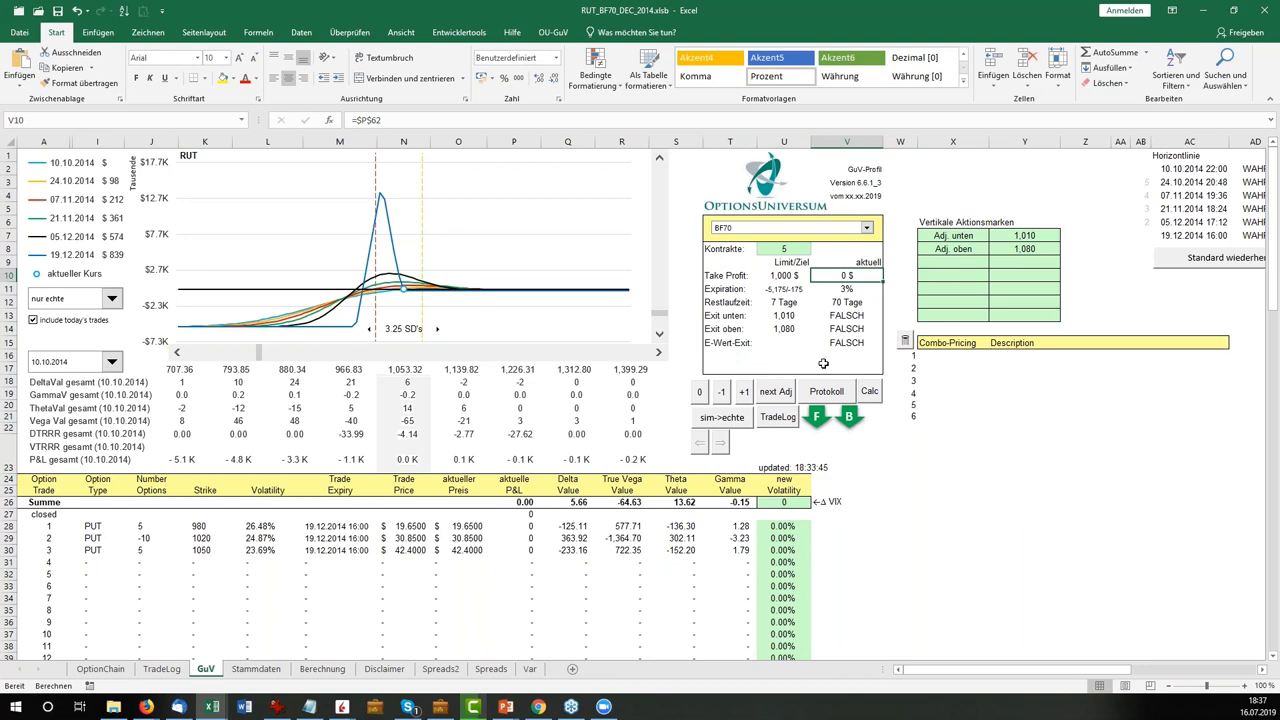
key(Left)
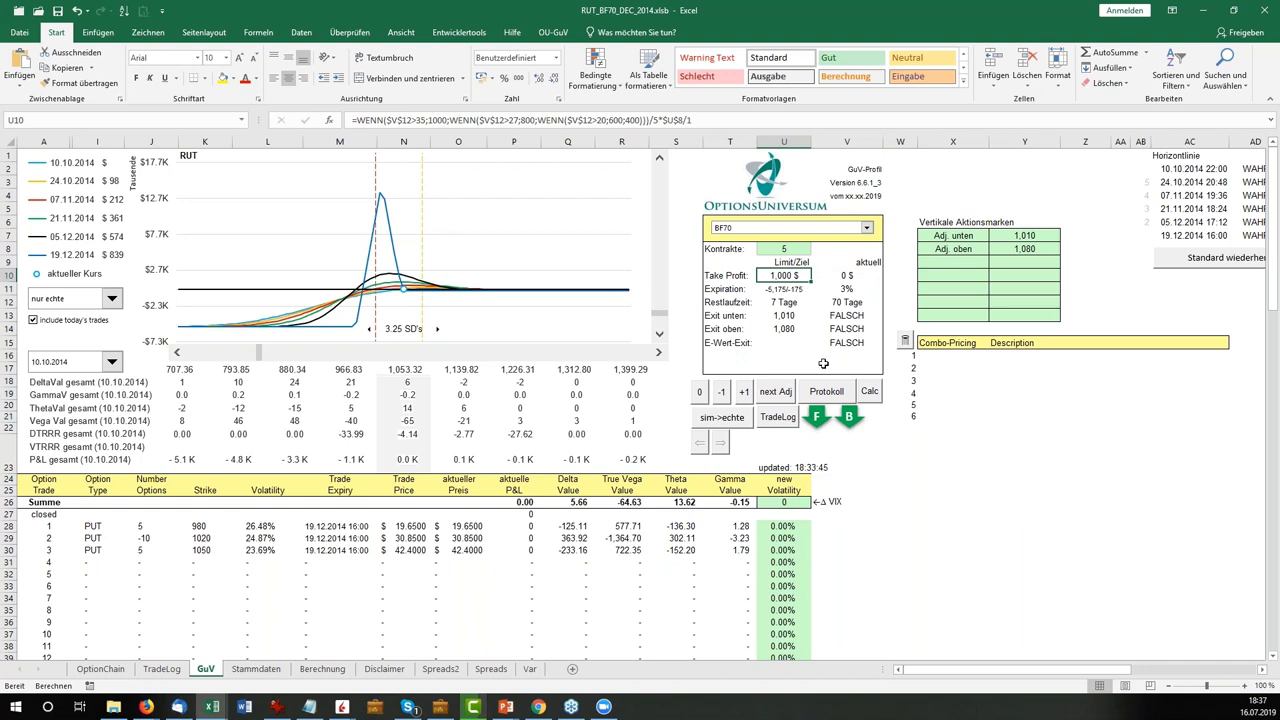
key(Down)
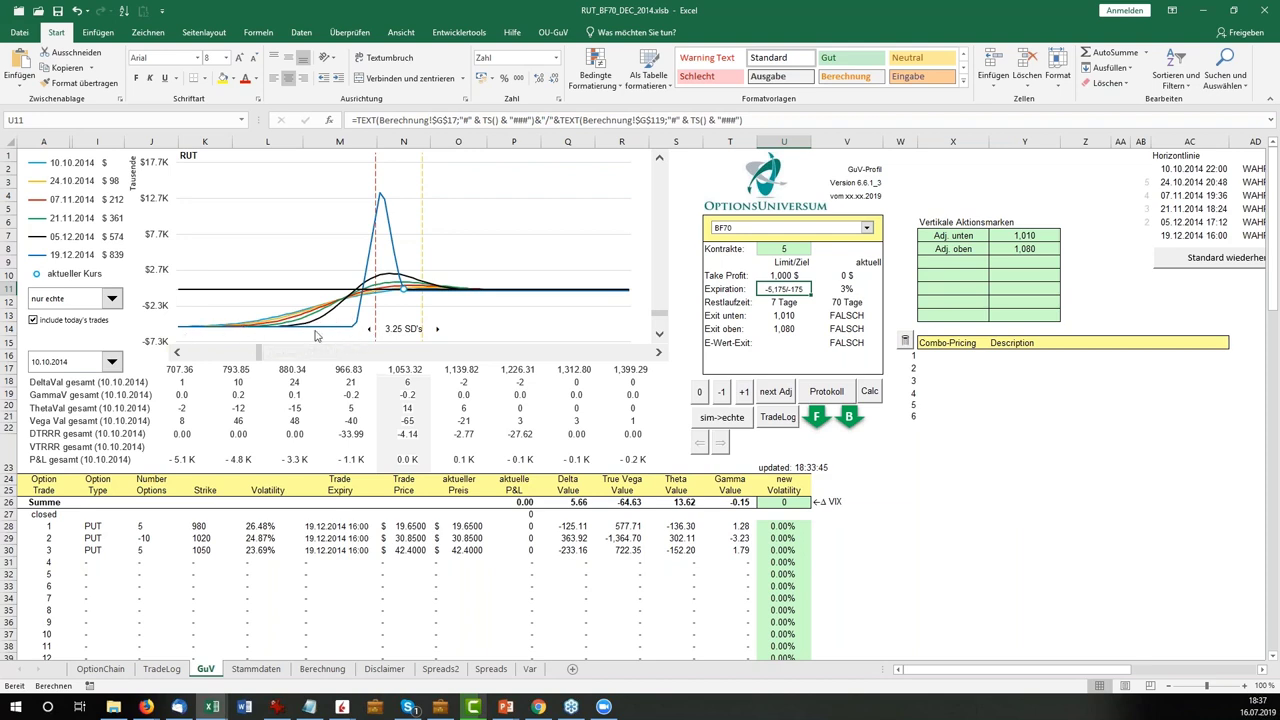
mouse_move(316, 334)
click(810, 302)
shift+click(817, 302)
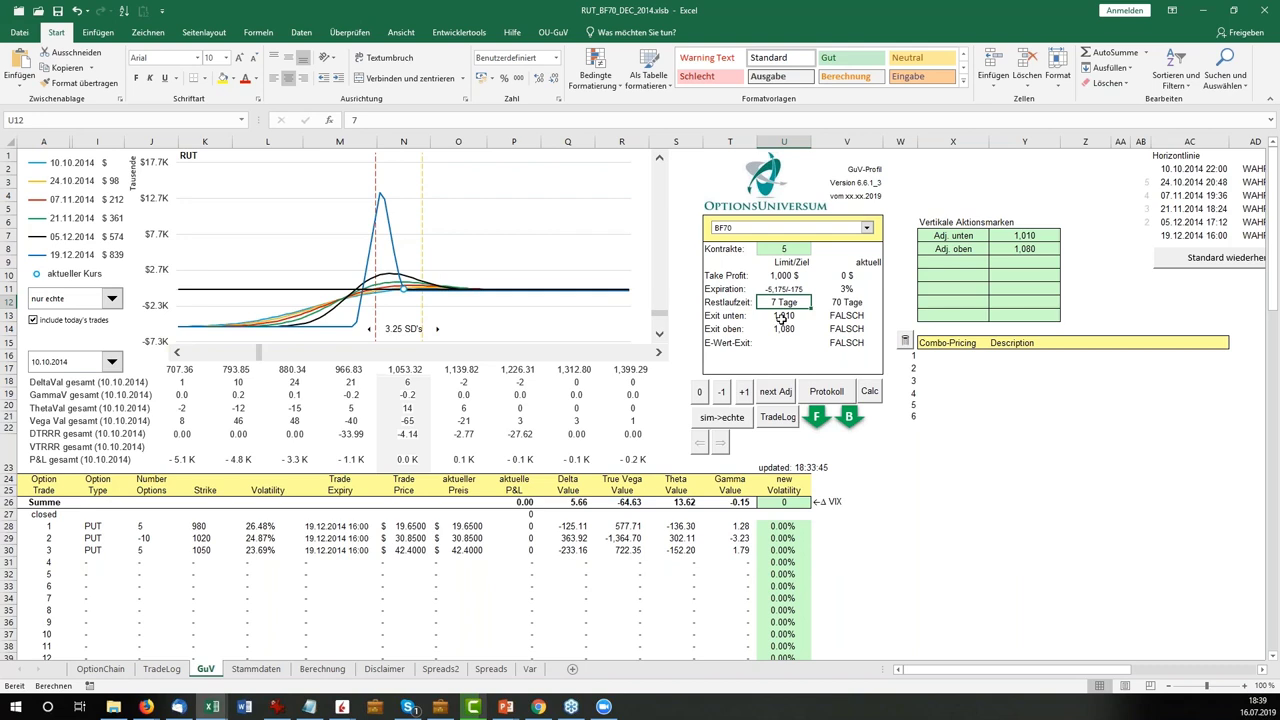
Inspect the formulas behind the Exit unten and Exit oben limits and the current E-Wert-Exit status.
click(784, 318)
drag(784, 318, 784, 330)
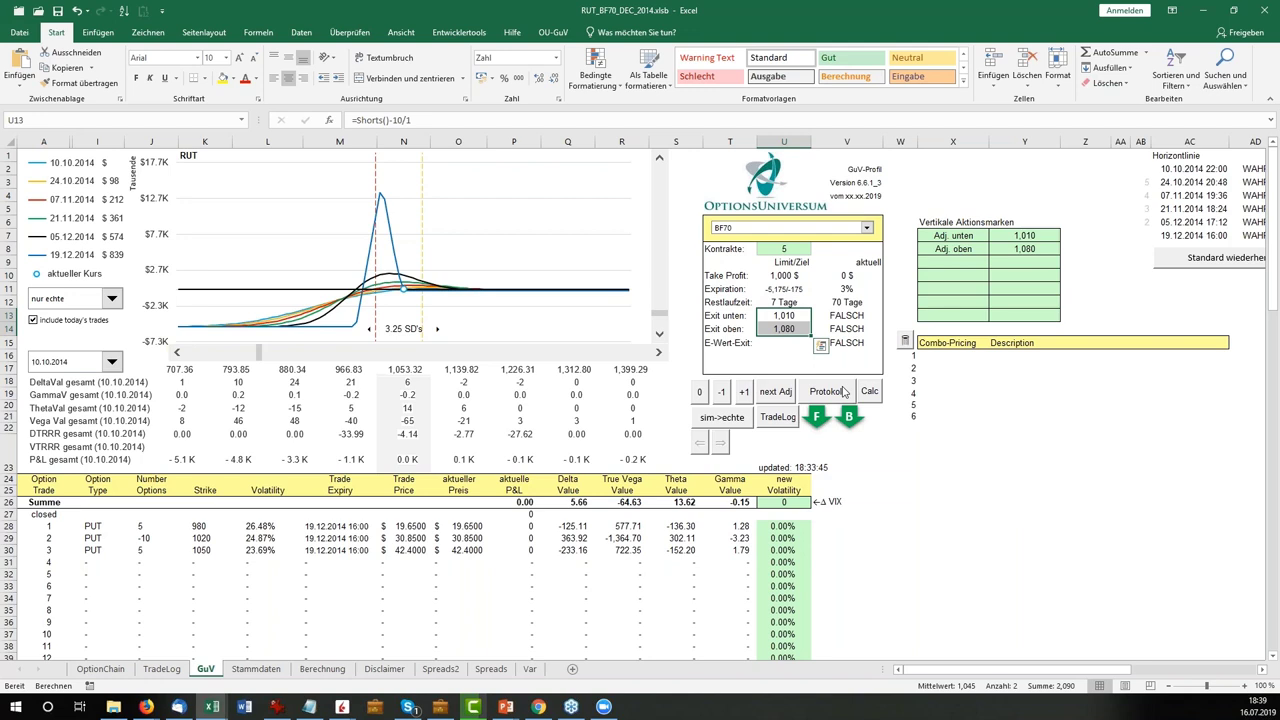
click(794, 315)
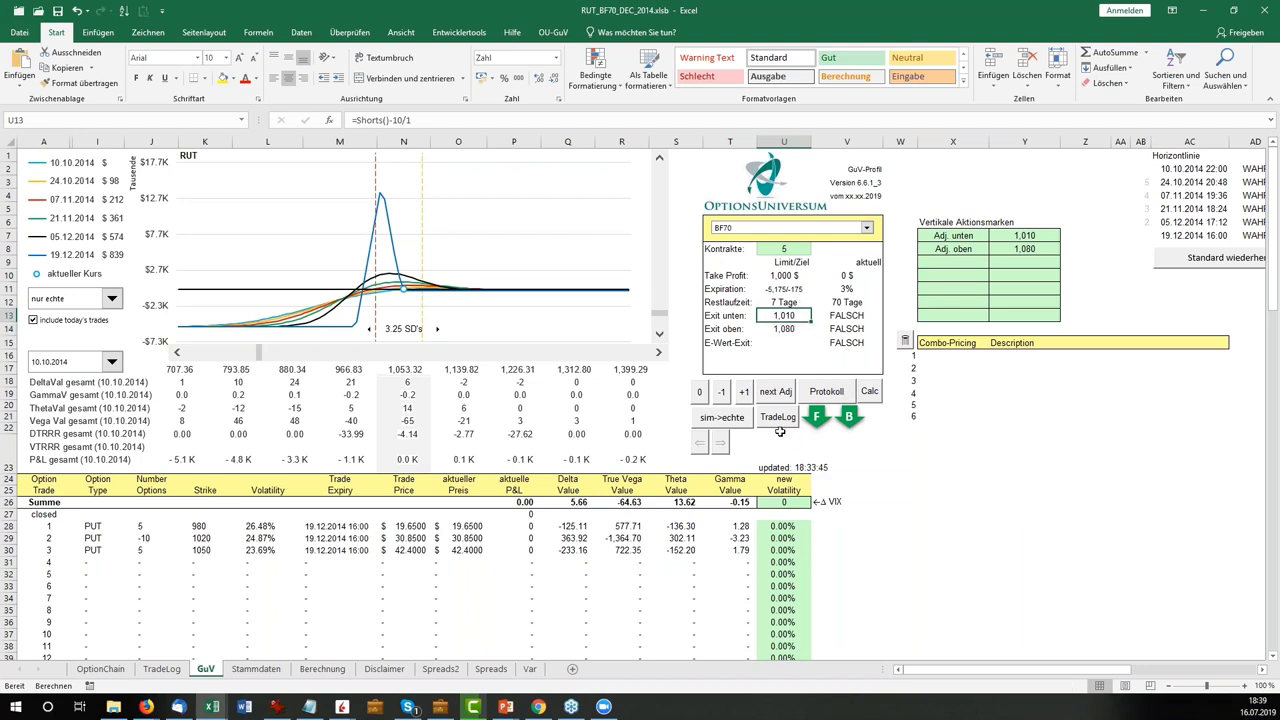
click(785, 329)
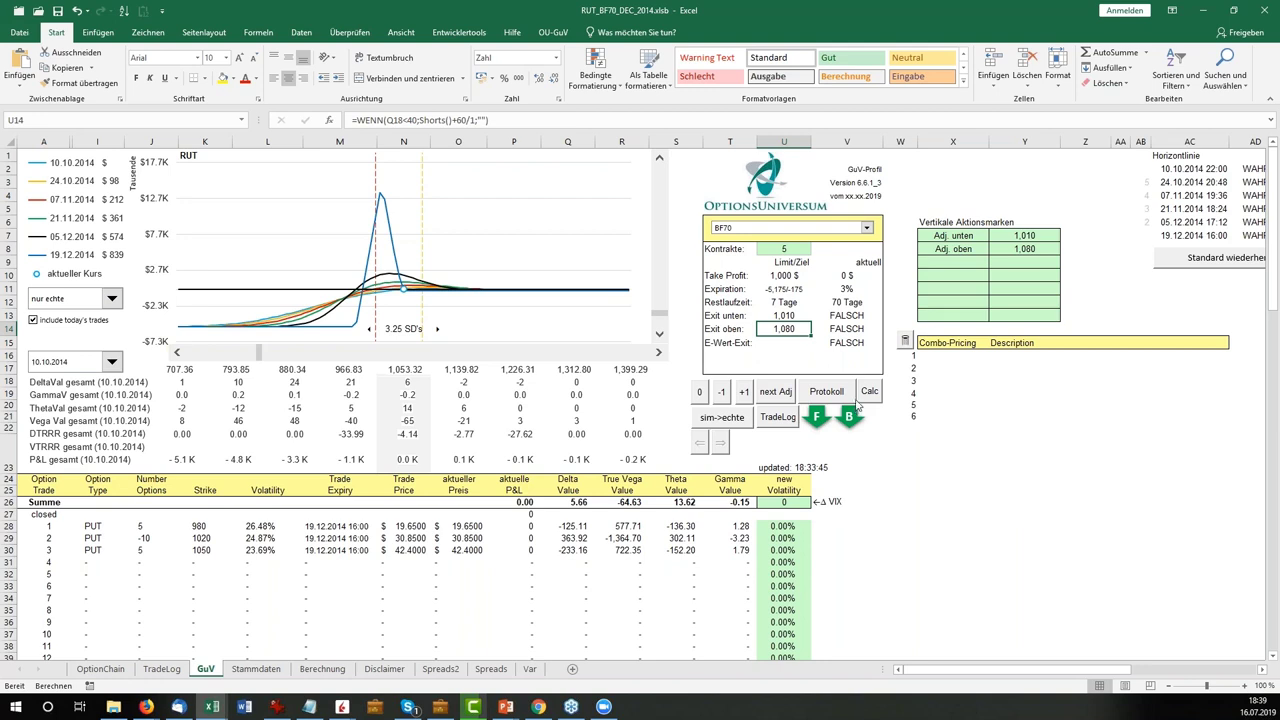
click(752, 328)
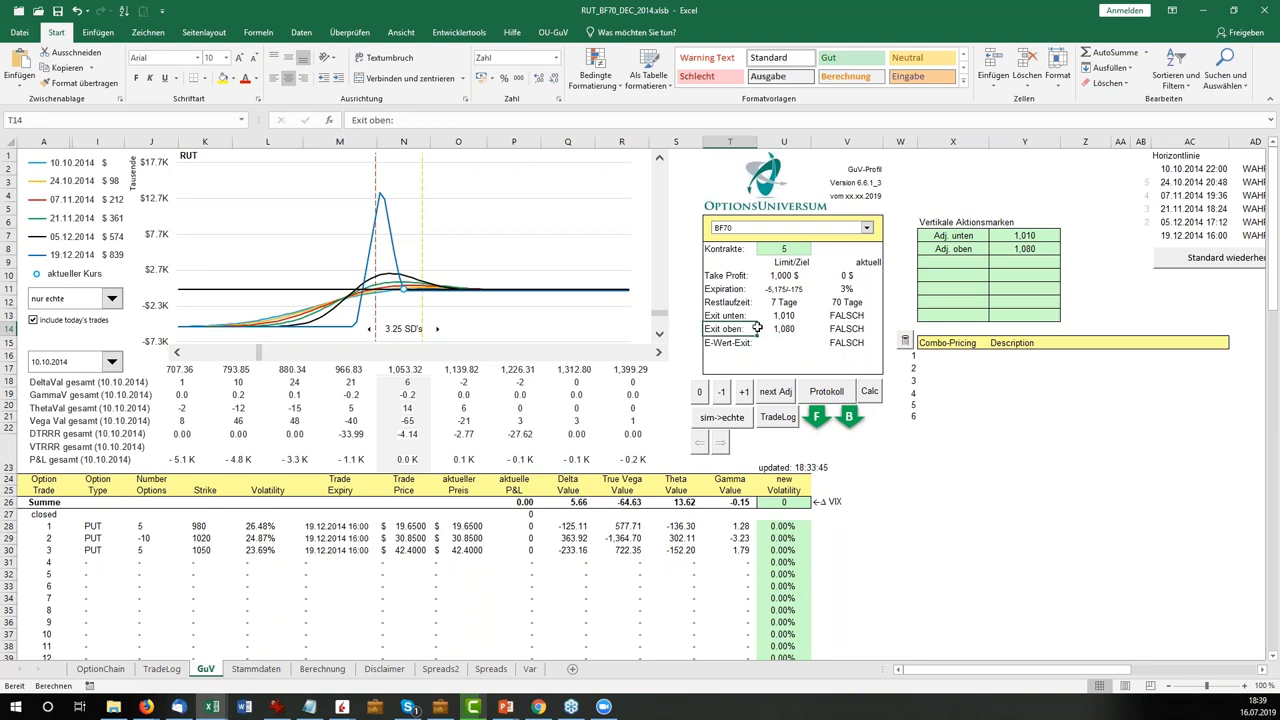
drag(757, 328, 790, 330)
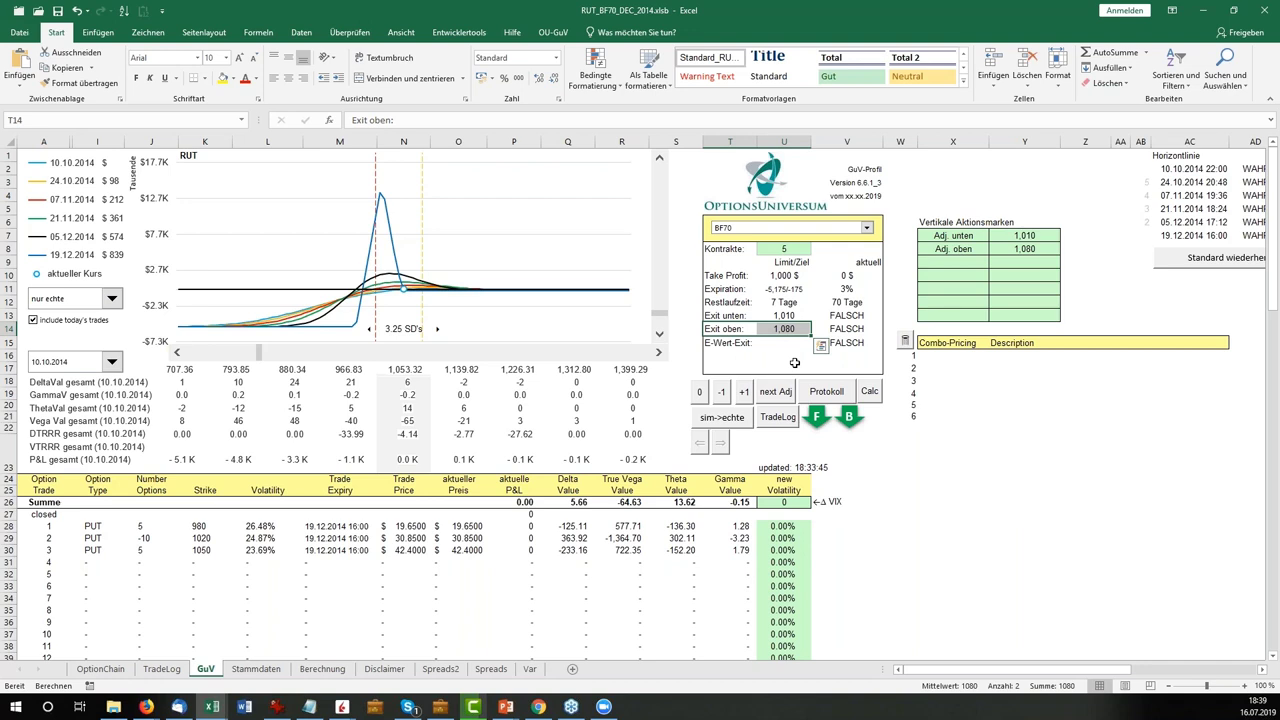
click(836, 304)
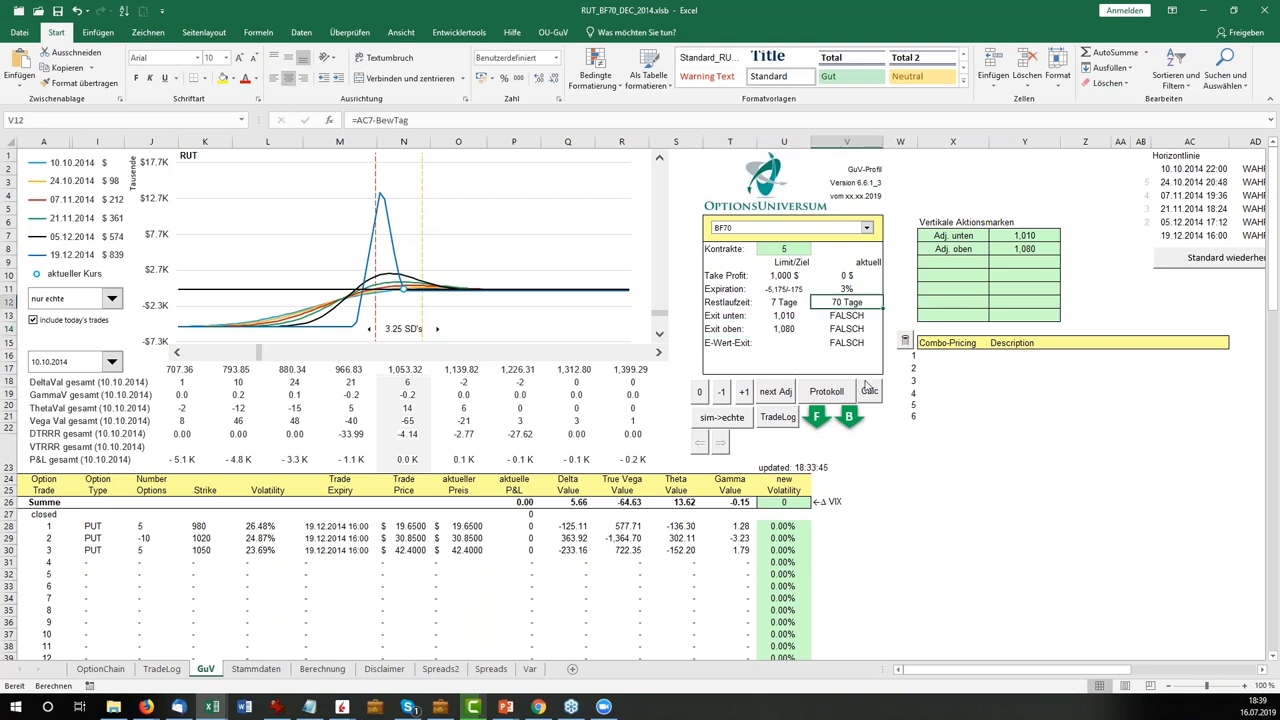
click(784, 329)
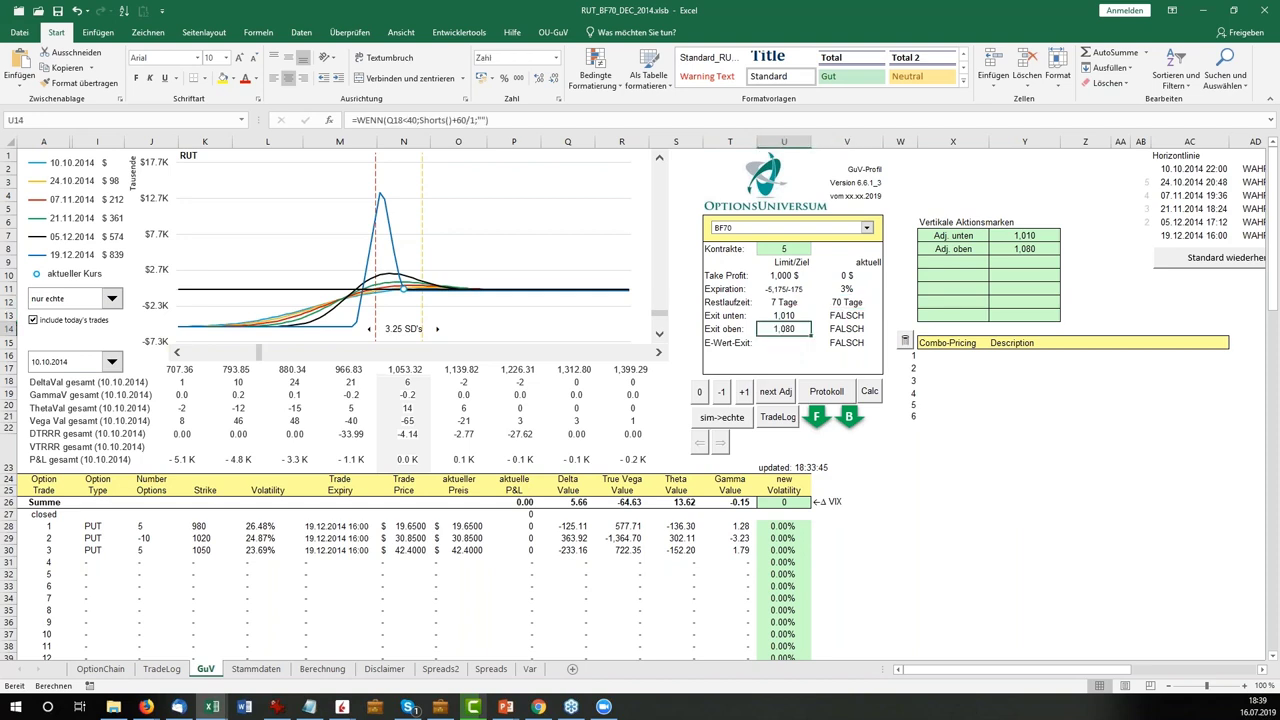
click(740, 342)
click(835, 343)
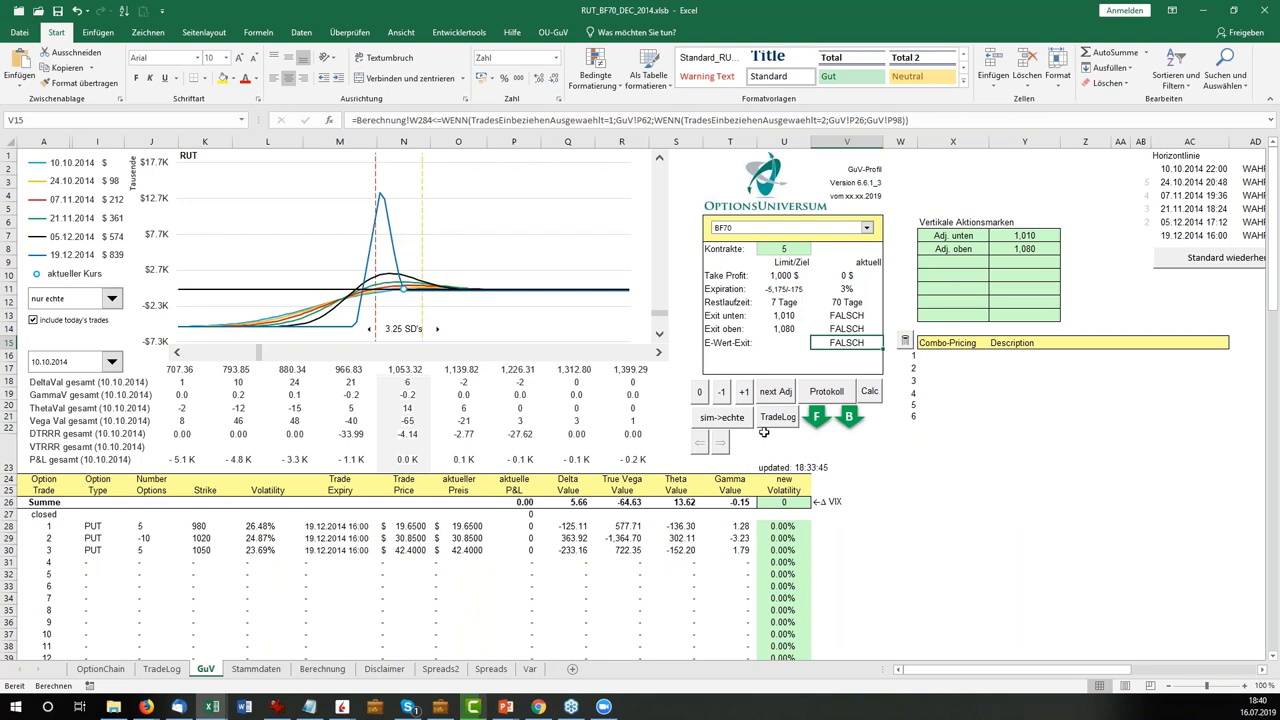
Advance the profit-and-loss evaluation date one trading day at a time to 21.10.2014.
click(744, 391)
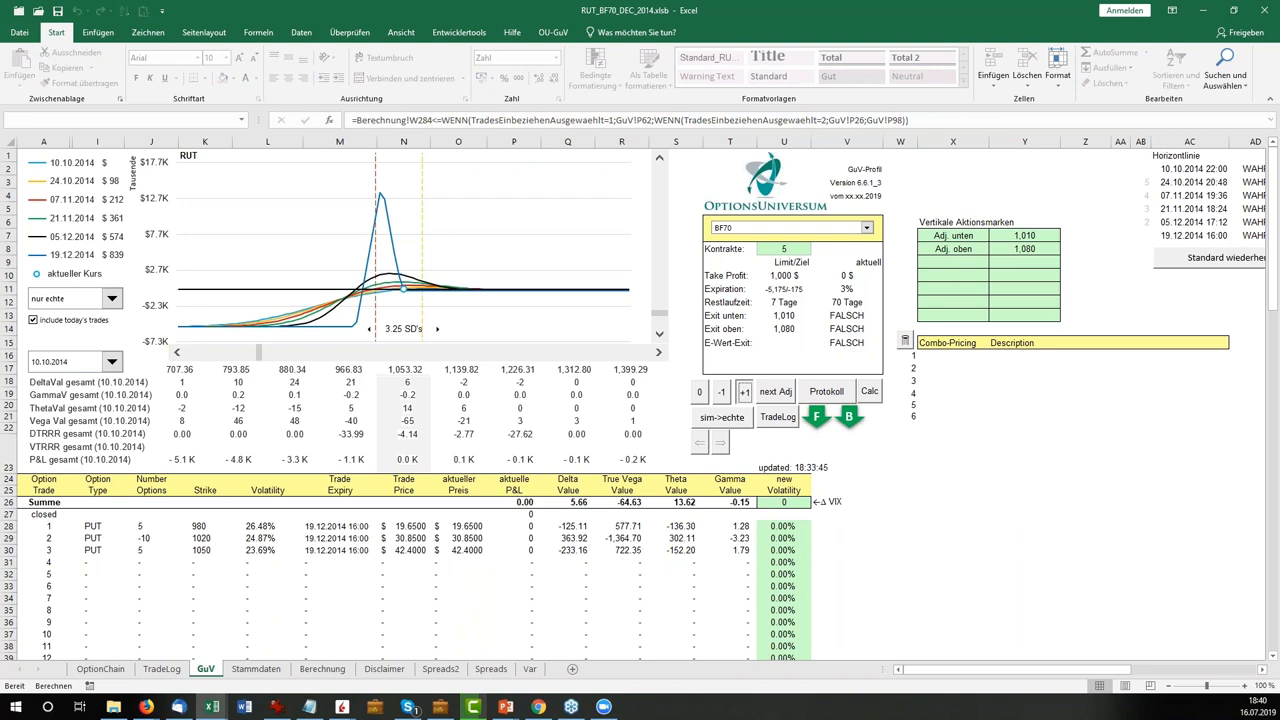
click(744, 391)
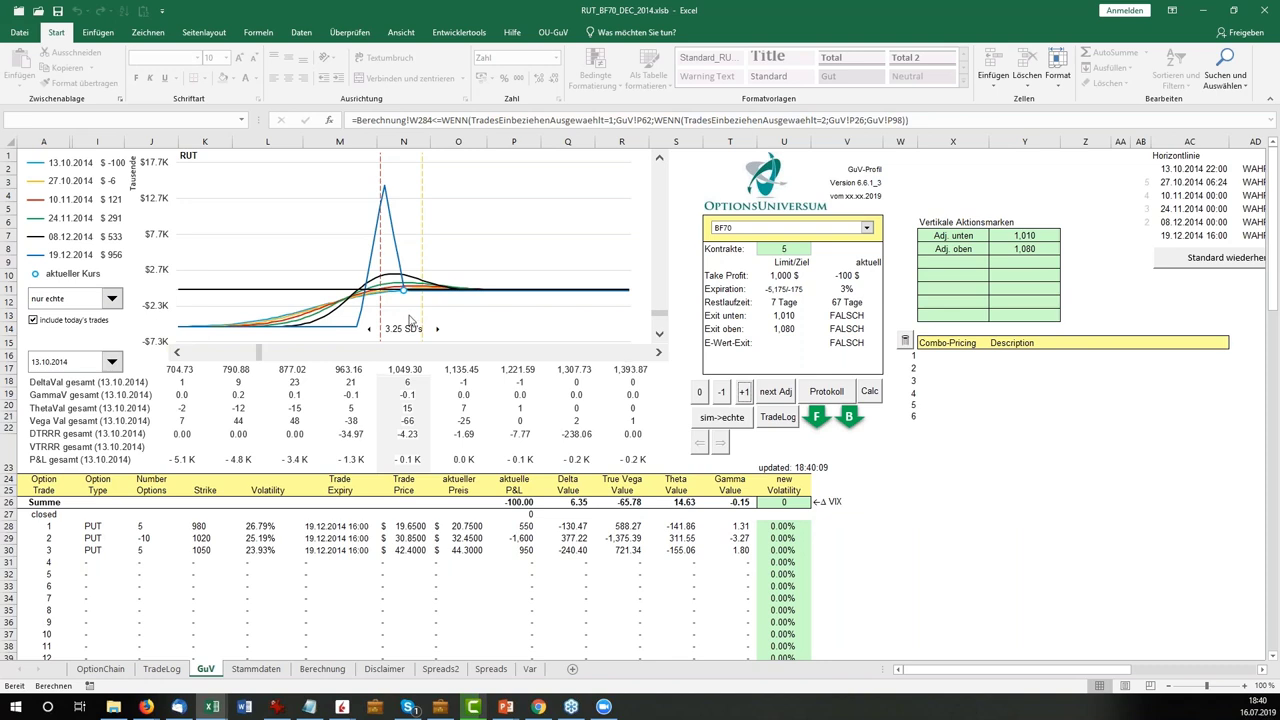
mouse_move(381, 303)
click(749, 393)
click(744, 392)
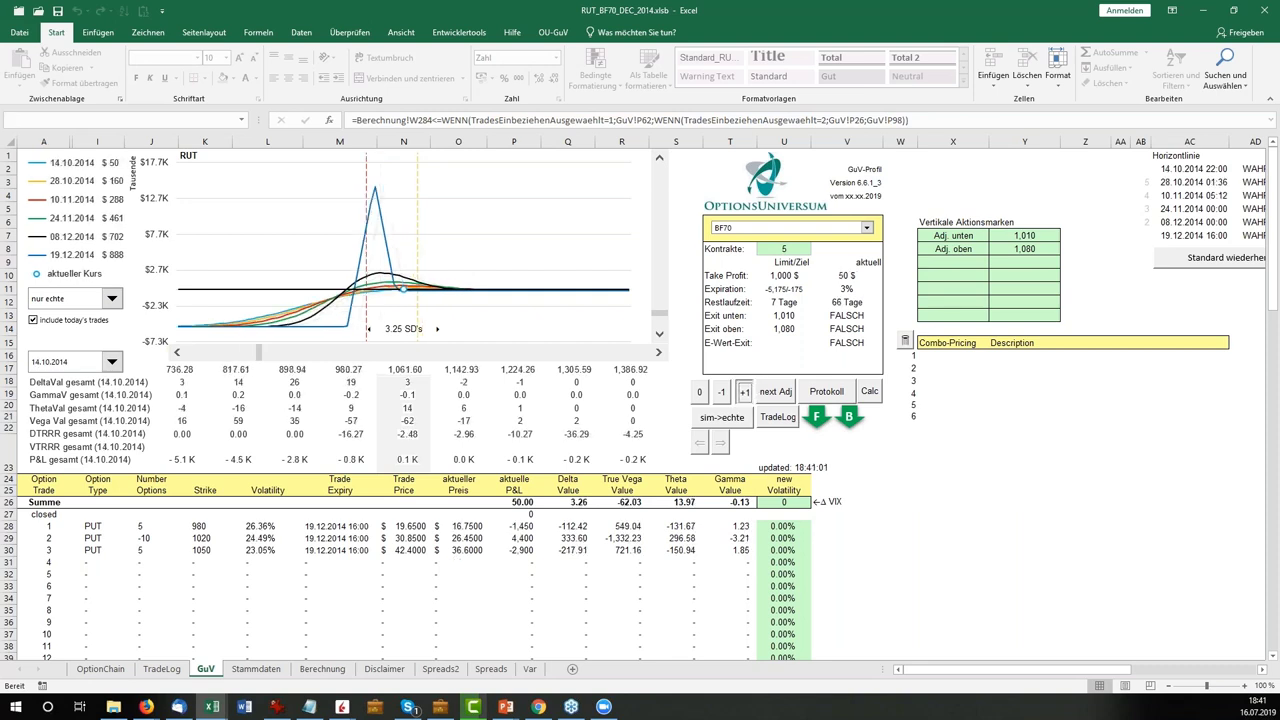
click(744, 392)
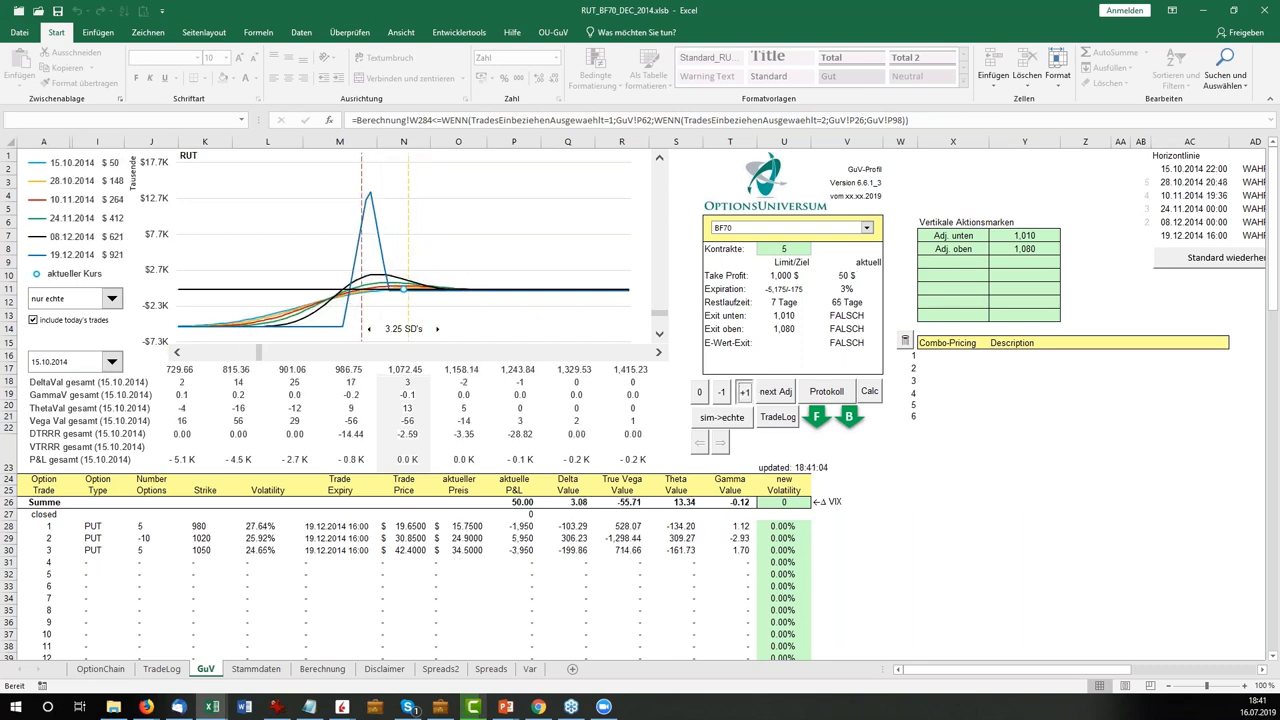
click(745, 392)
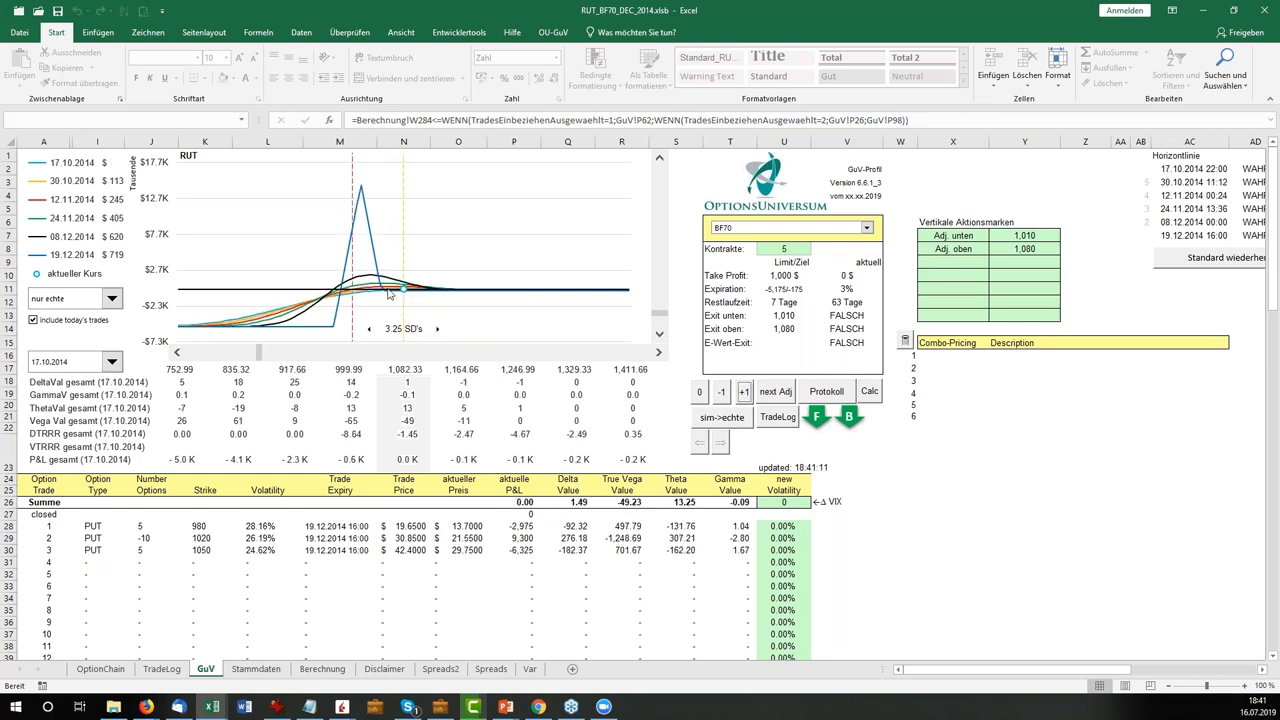
click(746, 394)
click(746, 394)
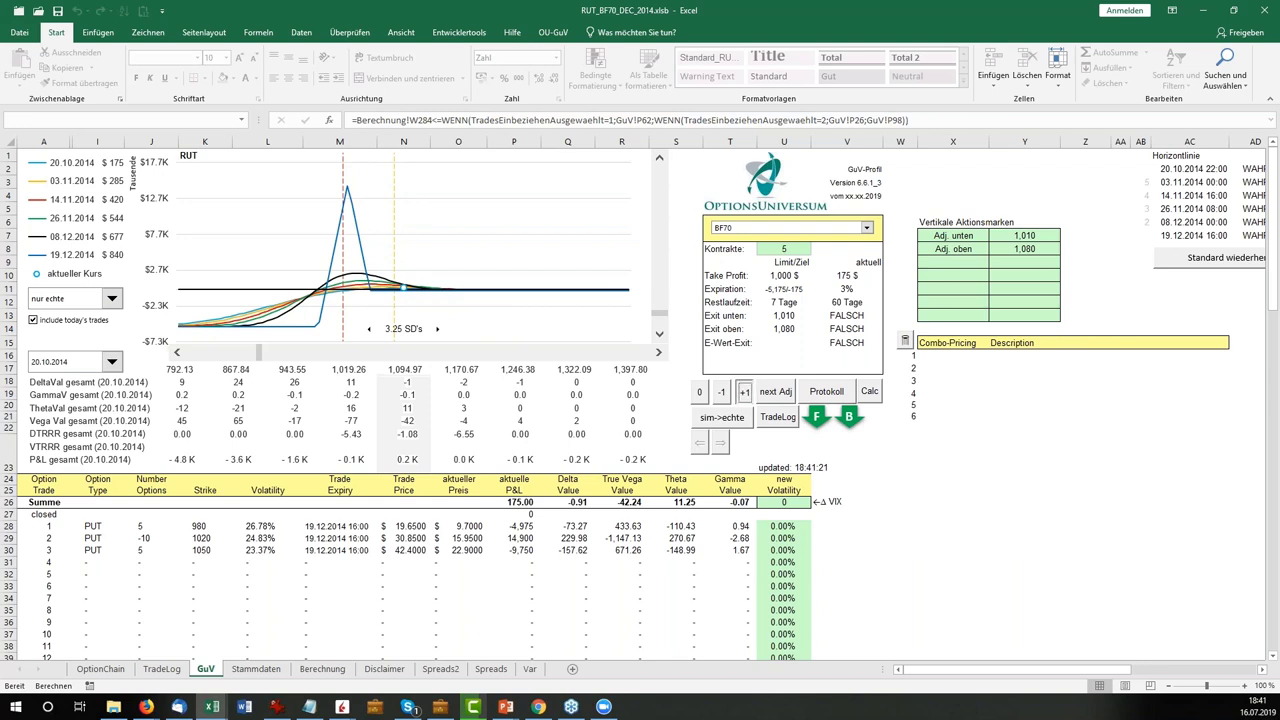
click(745, 392)
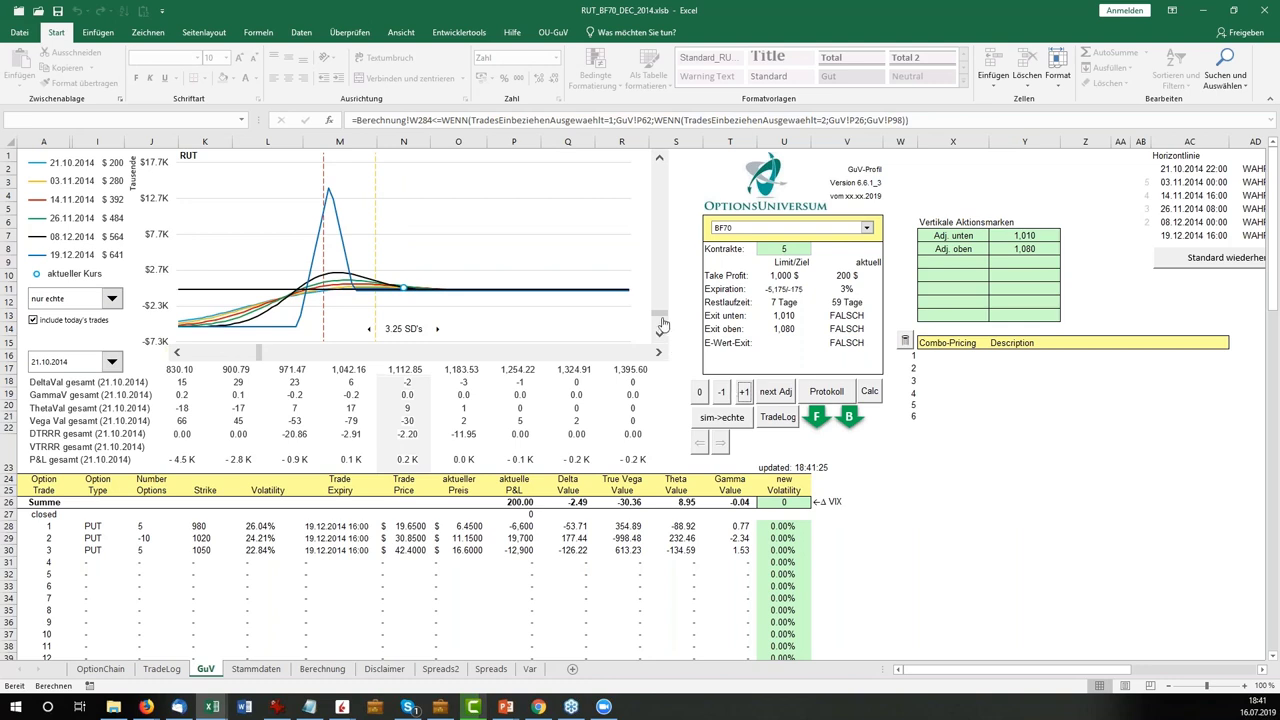
Magnify the RUT chart's vertical scale to inspect the curves near the current price, and widen it back to about $18.2K.
drag(660, 214, 660, 189)
click(663, 190)
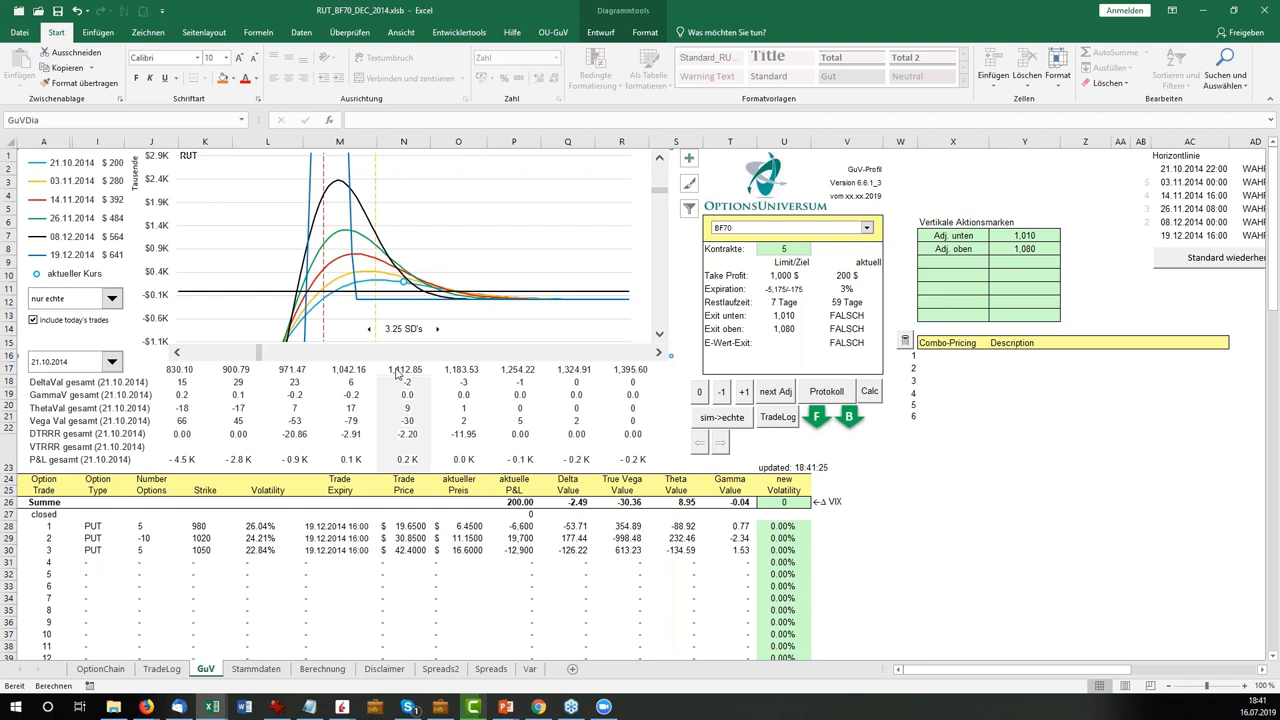
drag(660, 190, 661, 243)
click(664, 310)
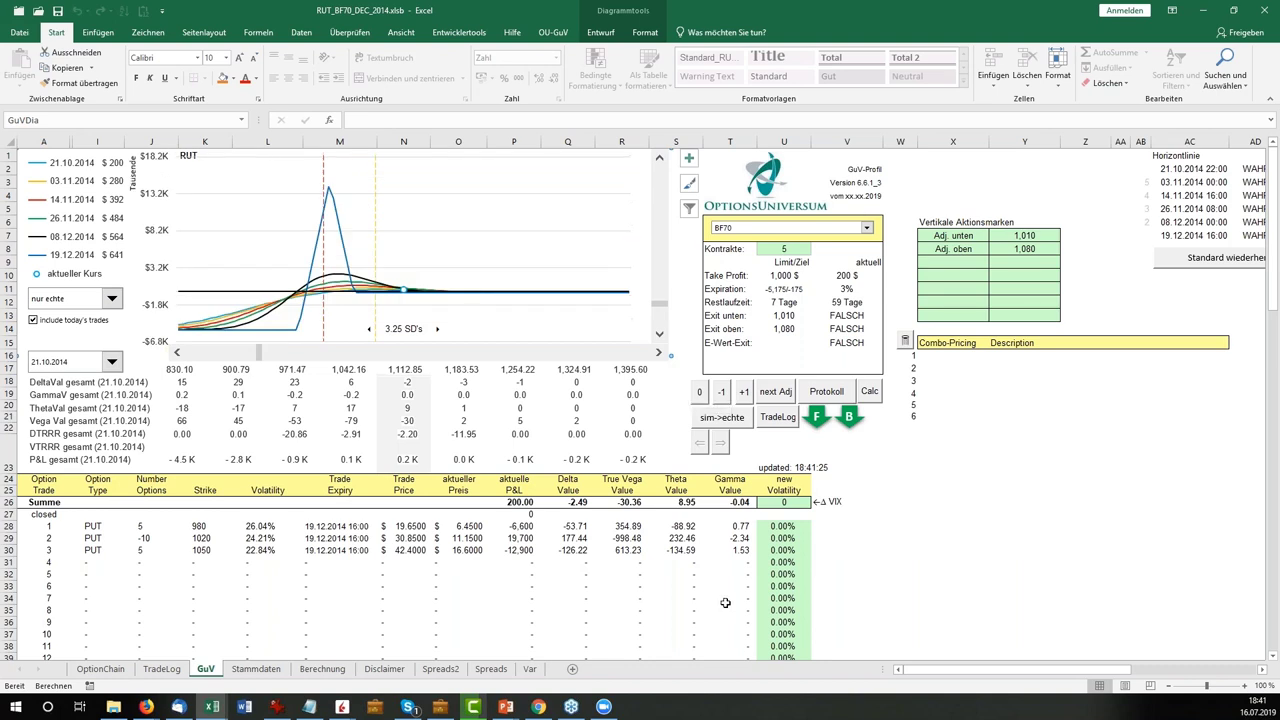
Advance the evaluation date further, one trading day at a time, to 27.10.2014.
click(745, 393)
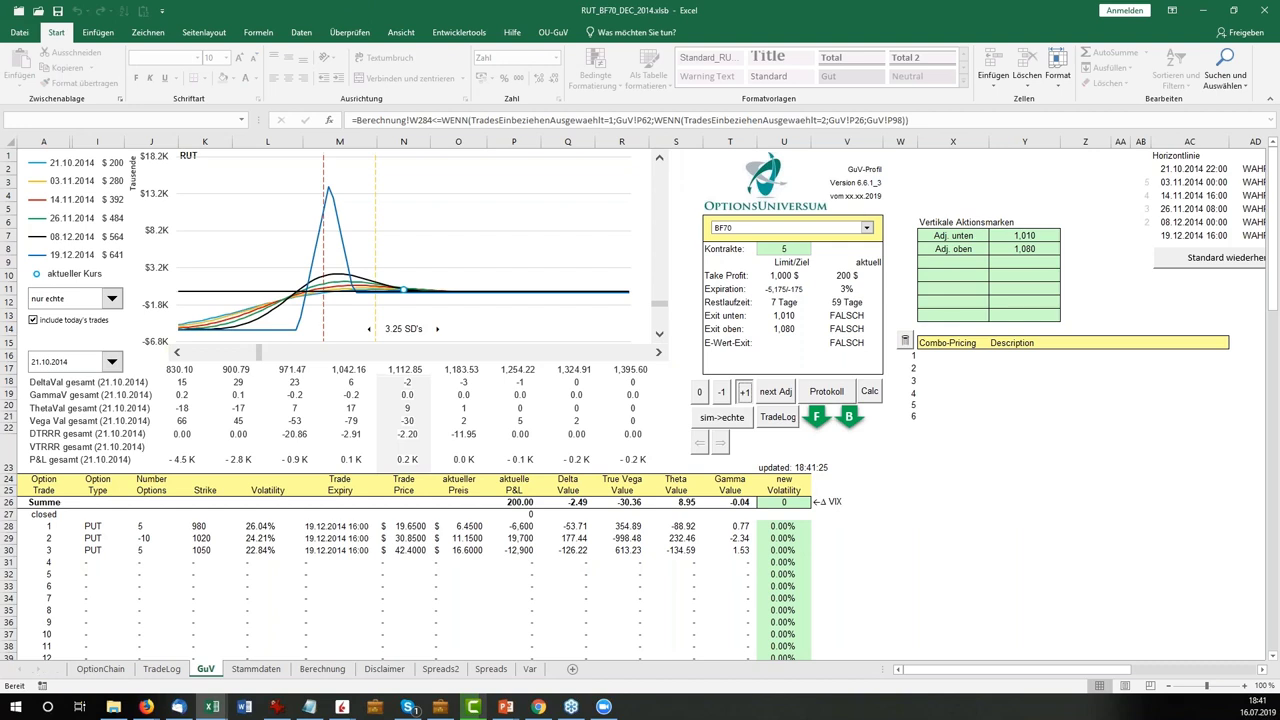
click(745, 393)
click(746, 396)
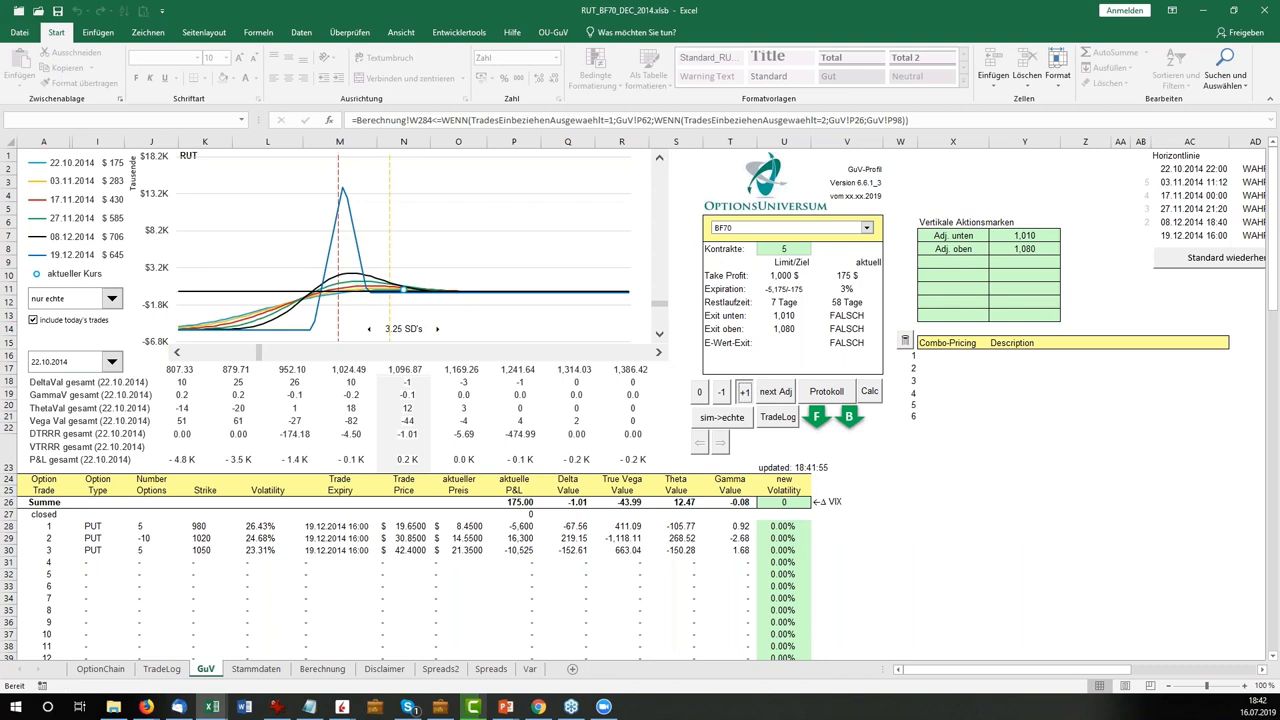
click(745, 393)
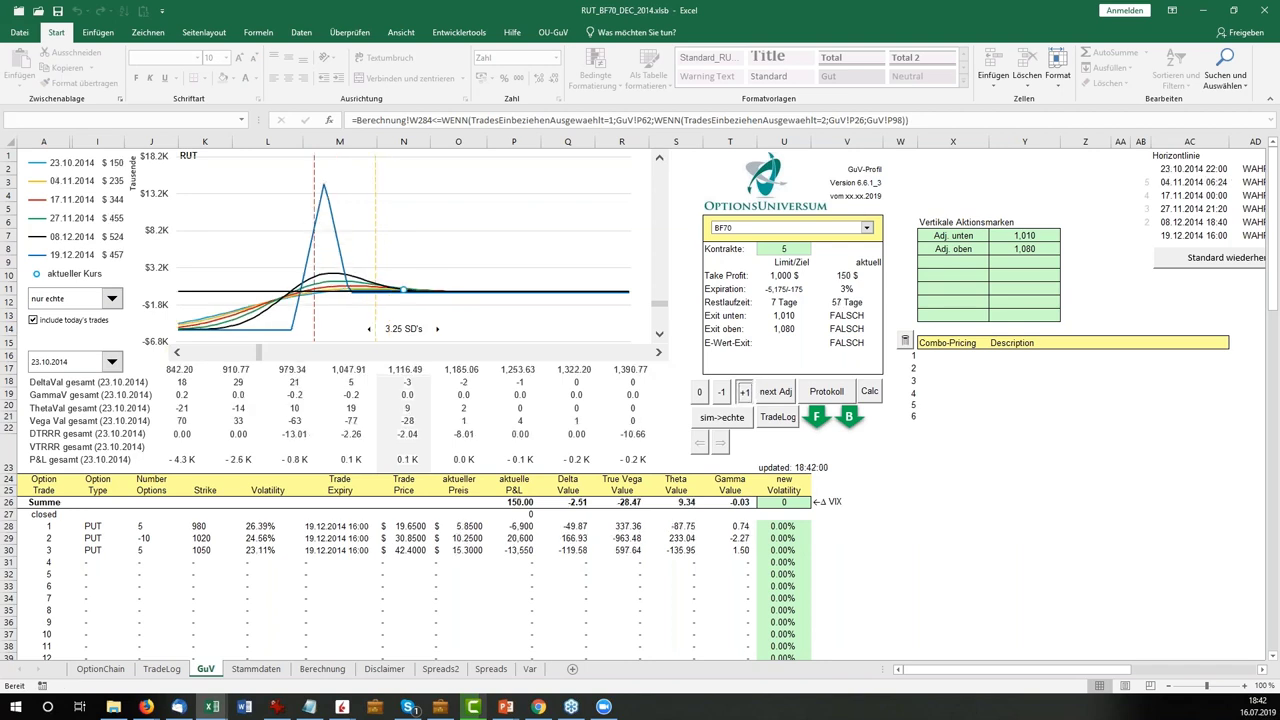
click(745, 393)
click(745, 393)
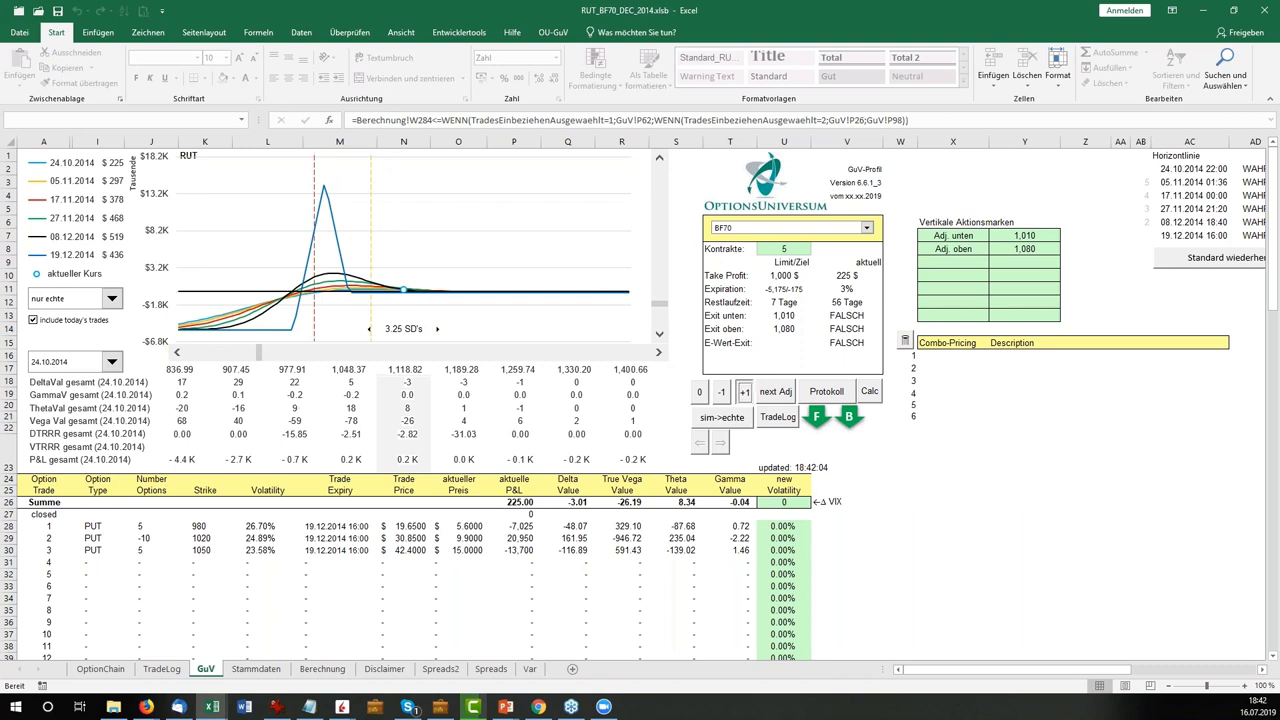
click(745, 393)
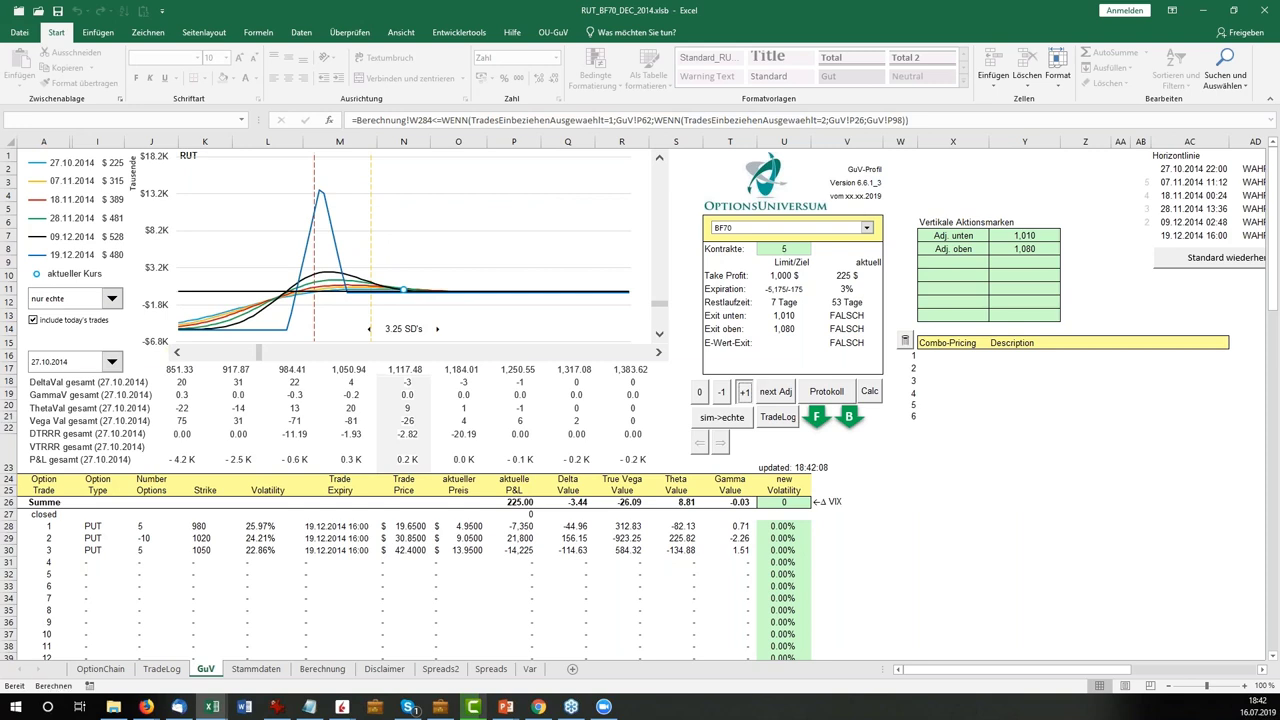
Advance the evaluation date of the December 2014 trade, one trading day at a time, to 30.10.2014.
click(745, 393)
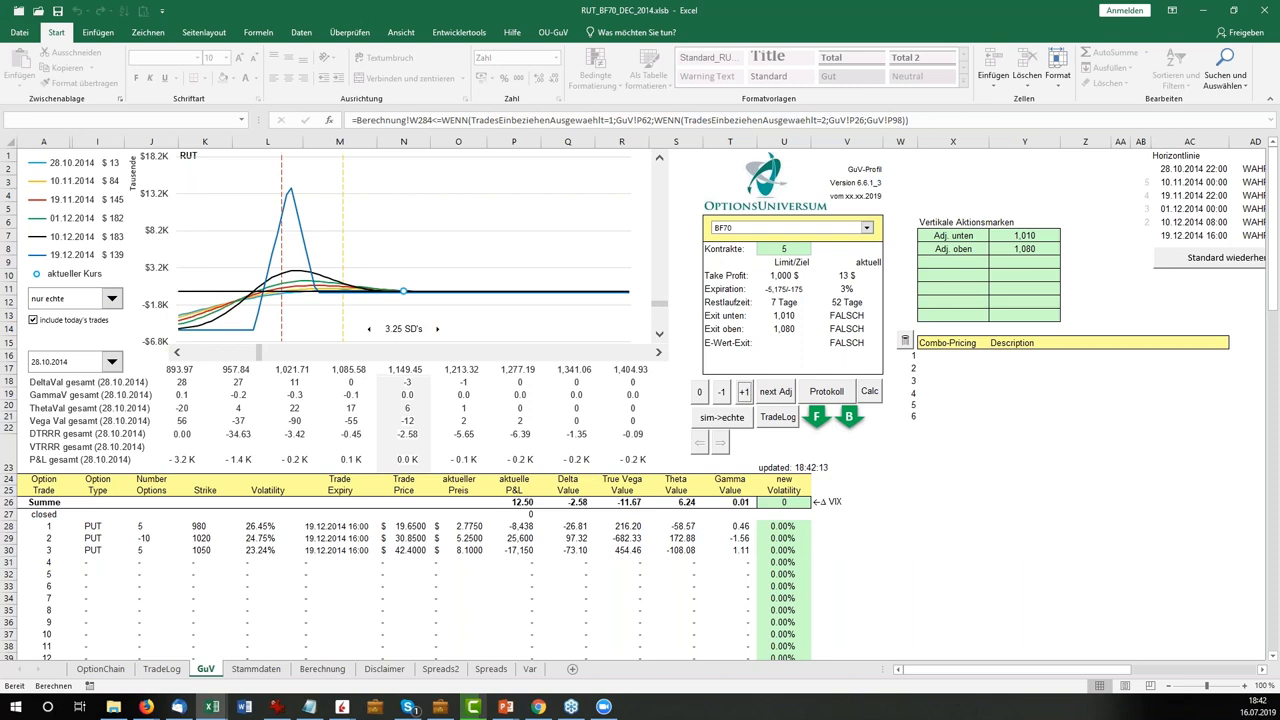
click(744, 391)
click(744, 391)
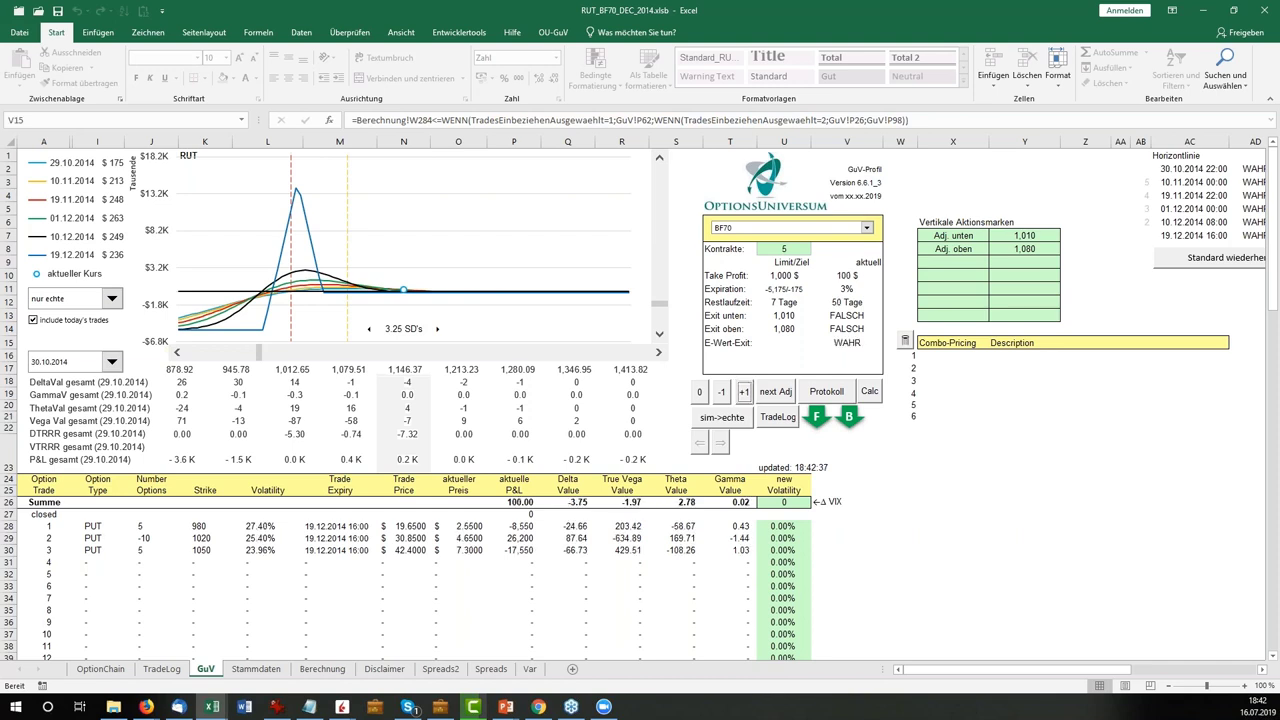
click(744, 391)
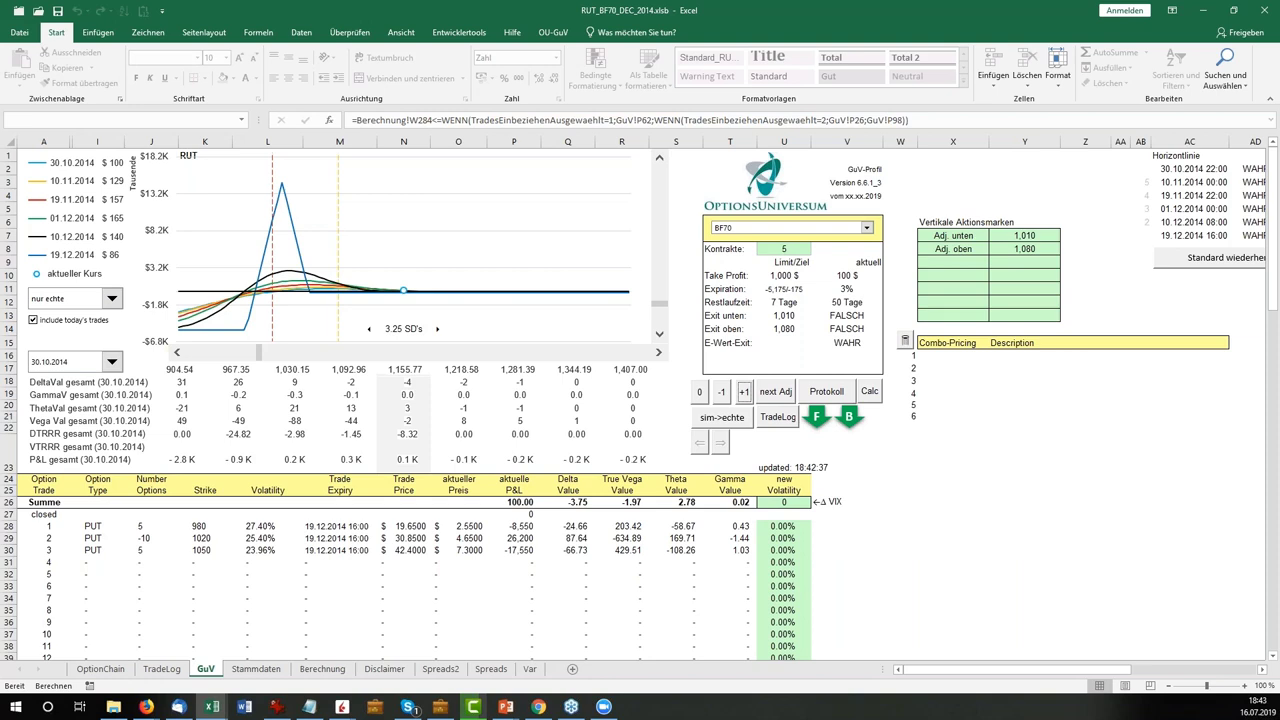
Check the formula behind the current E-Wert-Exit status, and close the RUT_BF70_DEC_2014 workbook without saving the changes.
click(847, 340)
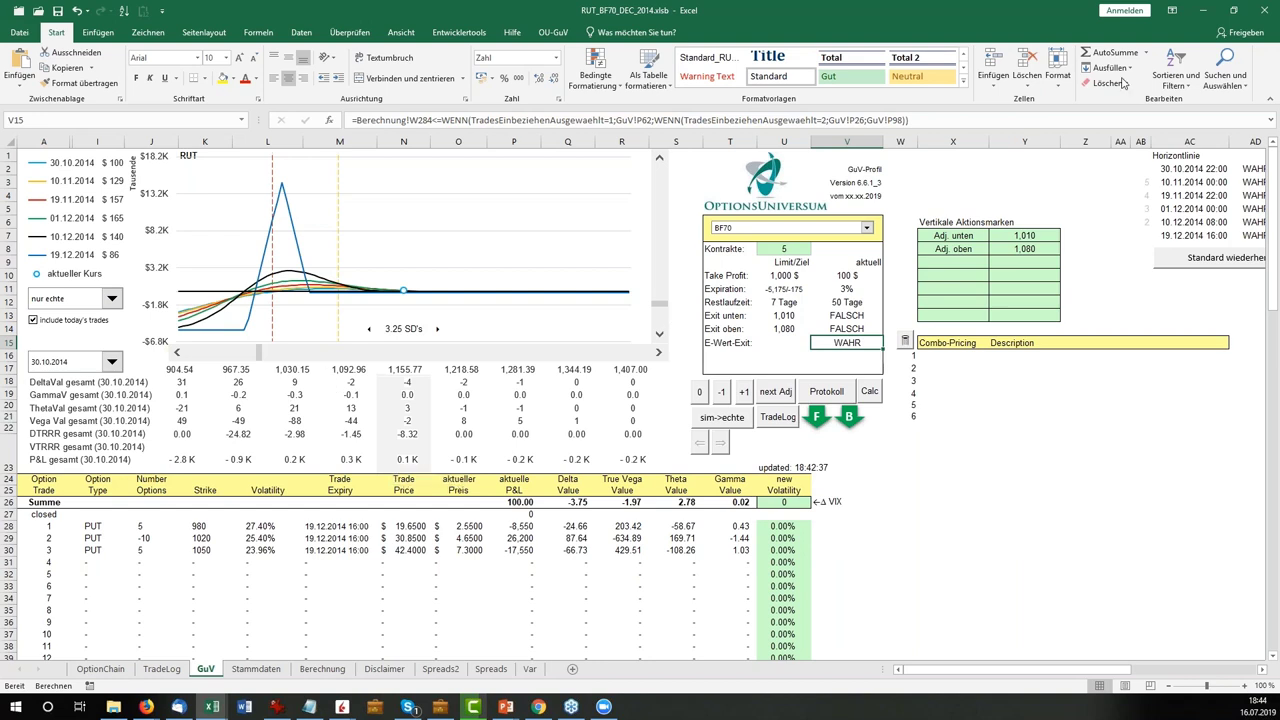
click(1267, 12)
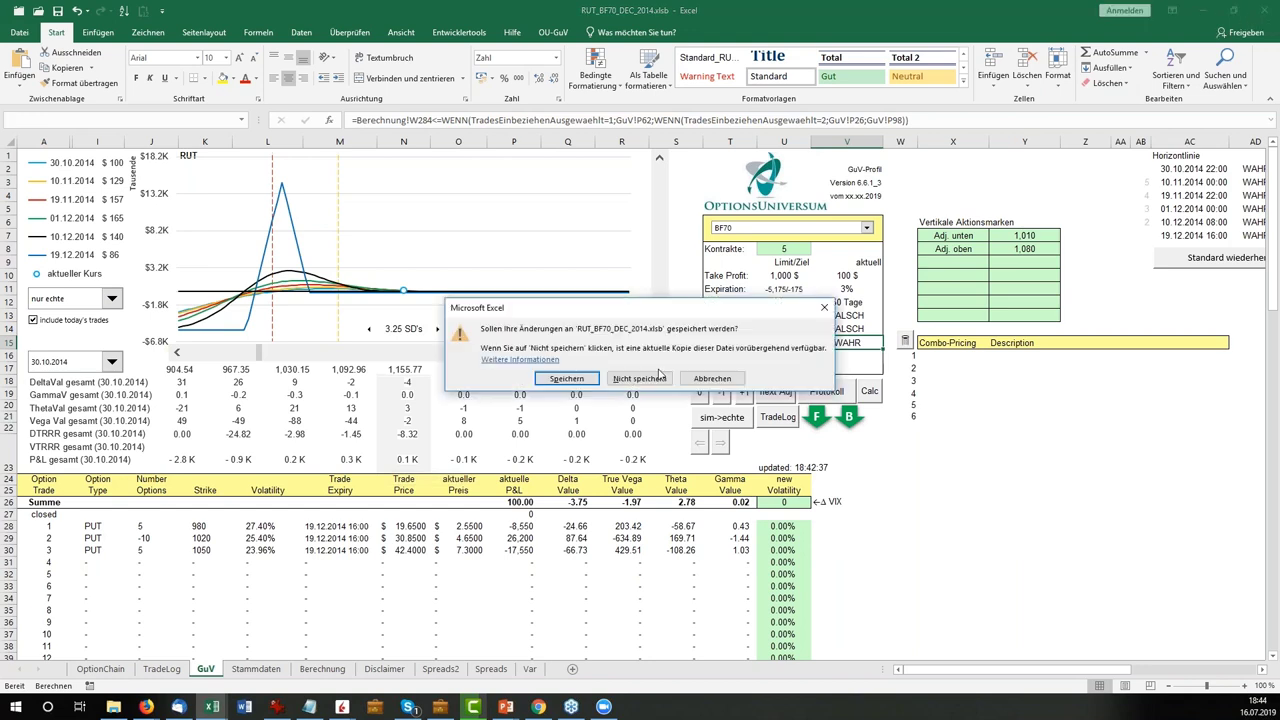
click(660, 378)
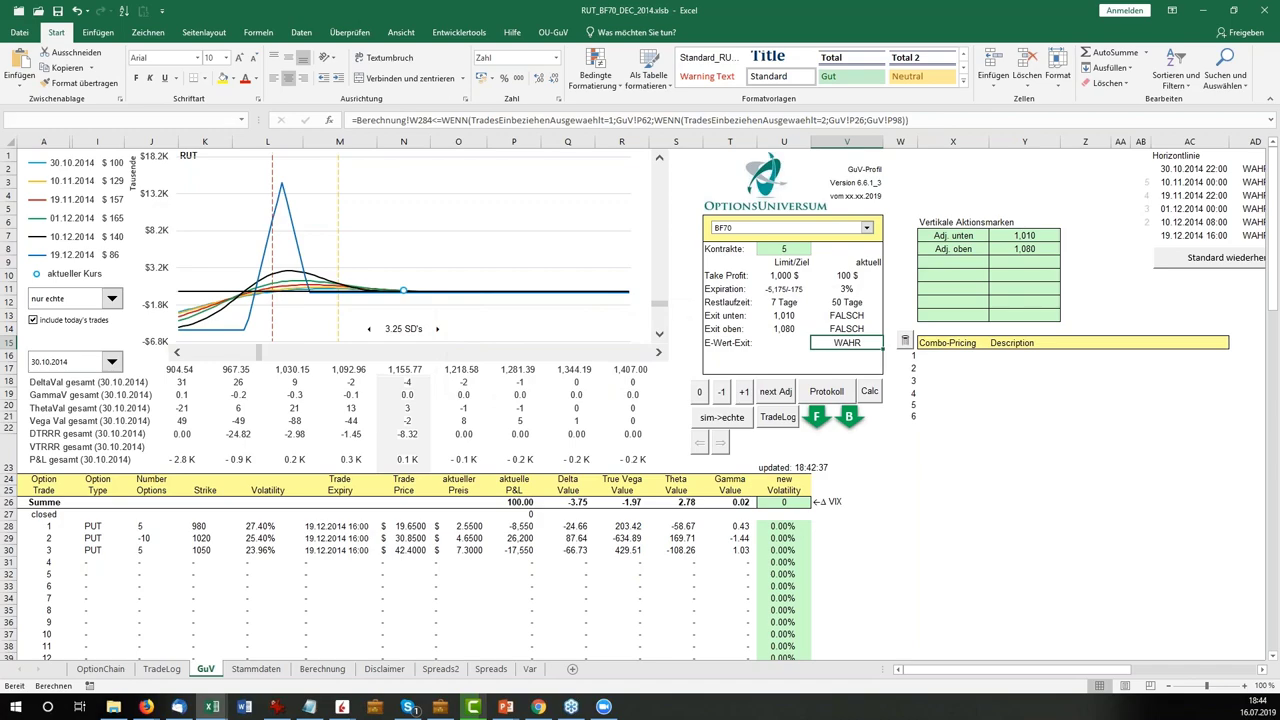
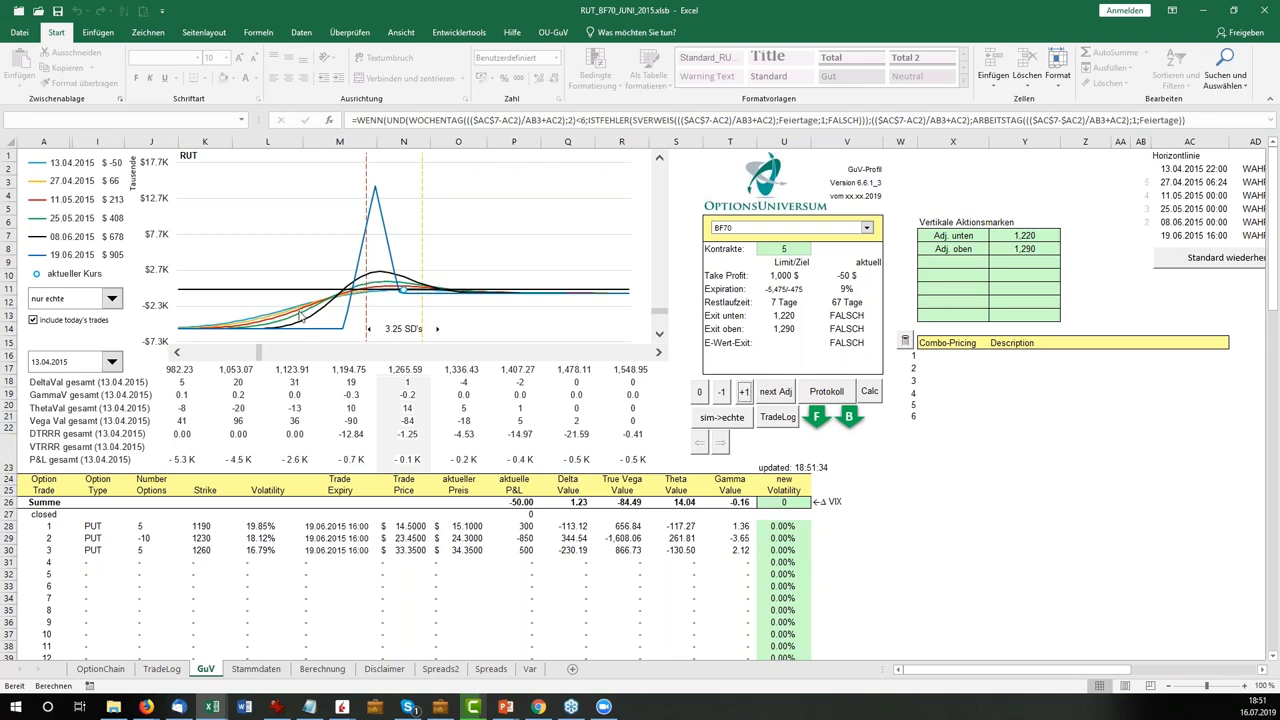
Advance the evaluation date of the June 2015 trade in RUT_BF70_JUNI_2015, one trading day at a time, to 15.04.2015.
click(745, 394)
click(745, 394)
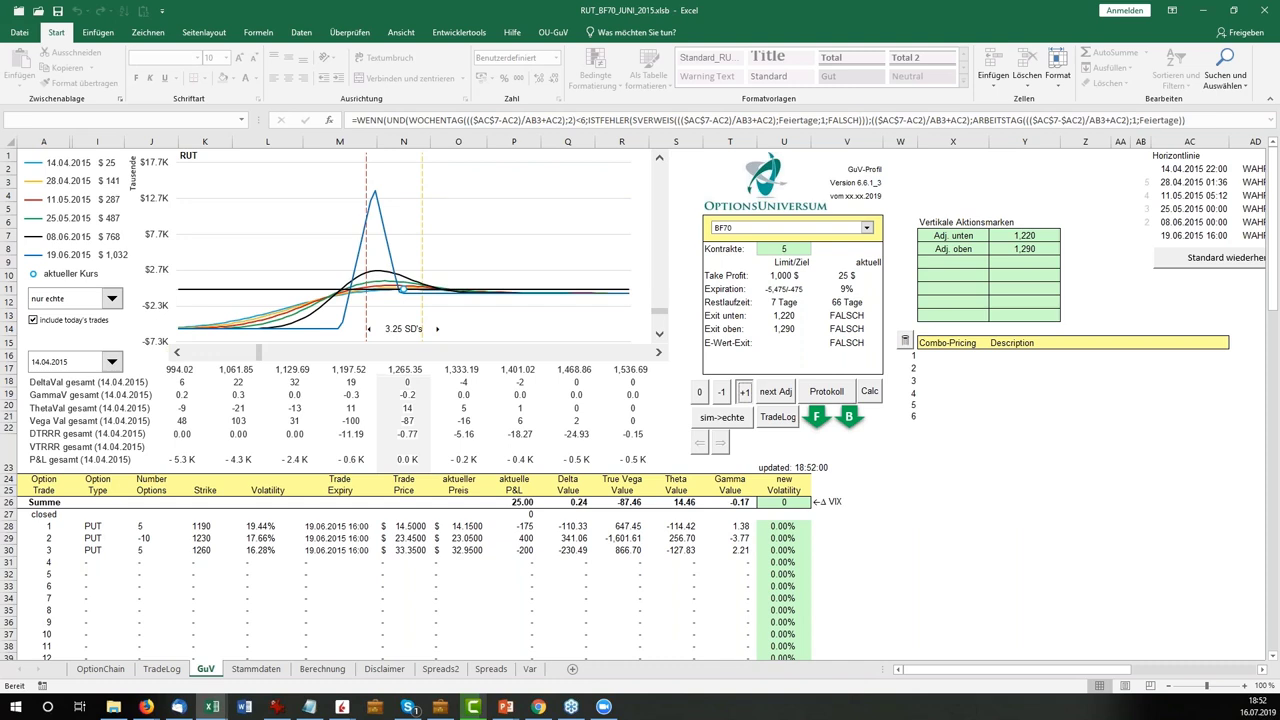
click(745, 391)
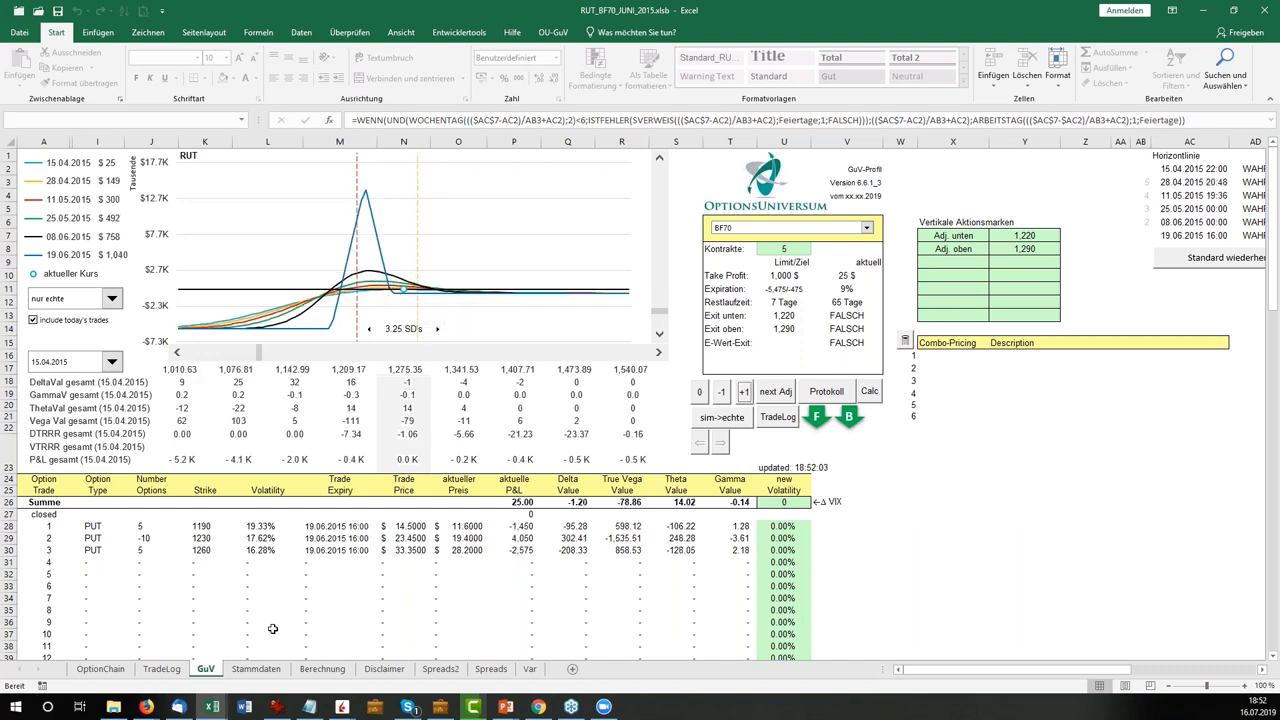
Check the underlying entry price of the option legs in the TradeLog sheet and return to the GuV sheet.
click(157, 676)
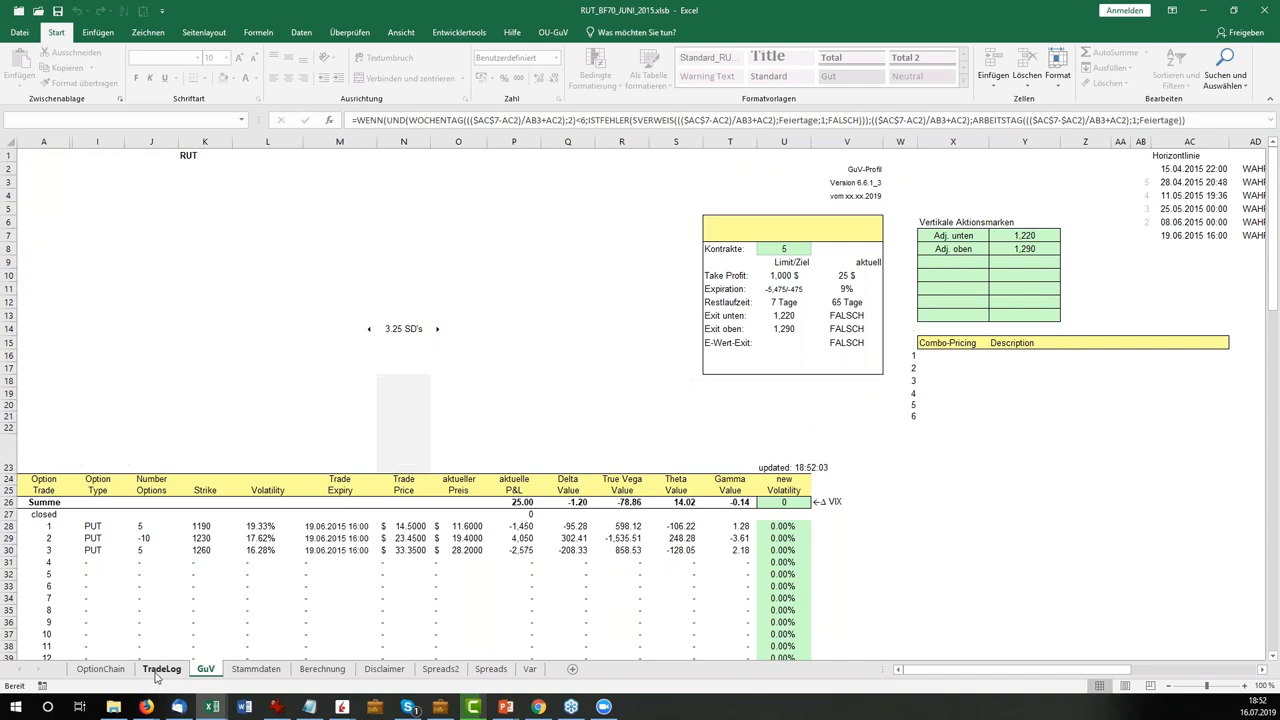
drag(223, 214, 231, 224)
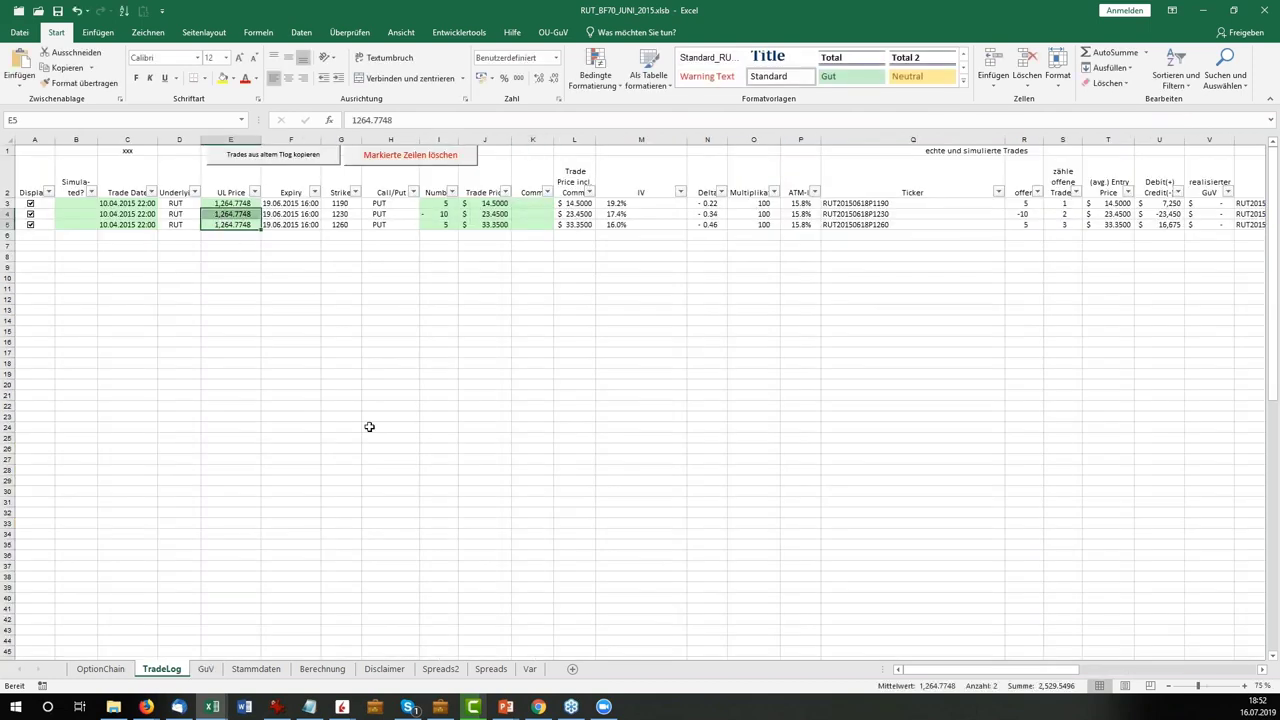
click(205, 670)
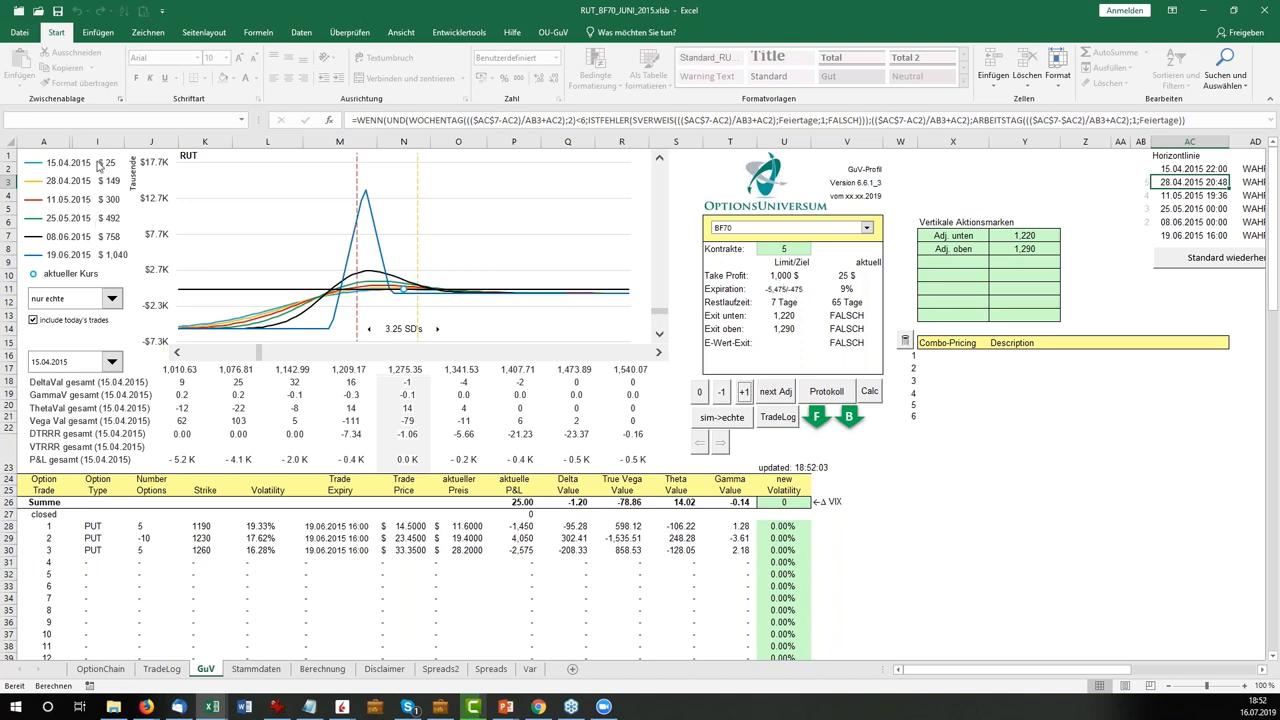
Advance the June 2015 trade's evaluation date, one trading day at a time, to 22.04.2015.
click(745, 398)
click(745, 391)
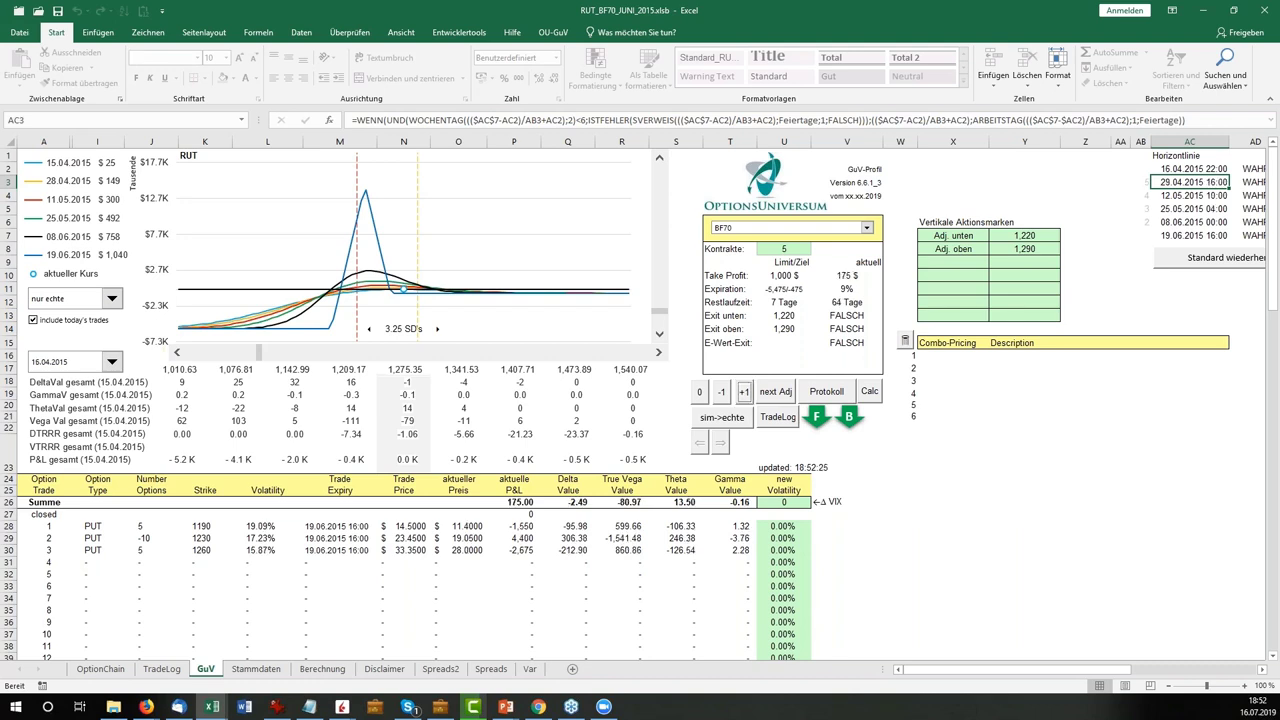
click(745, 391)
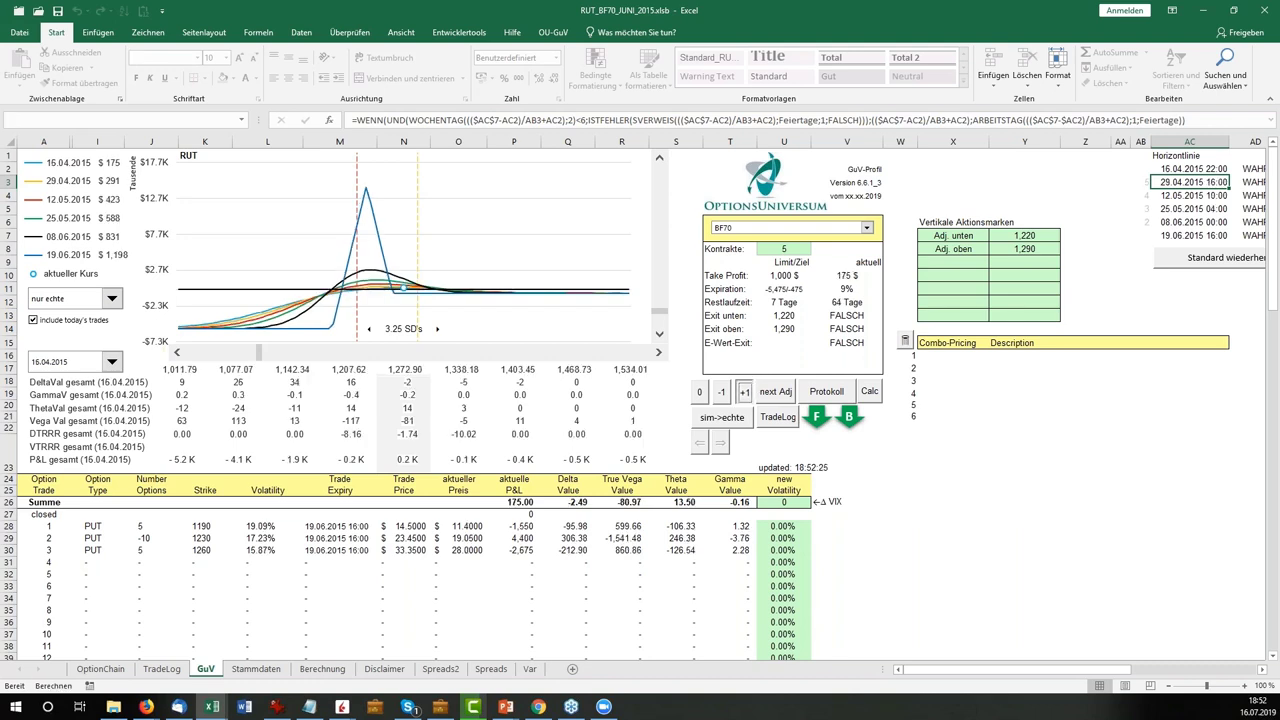
click(745, 391)
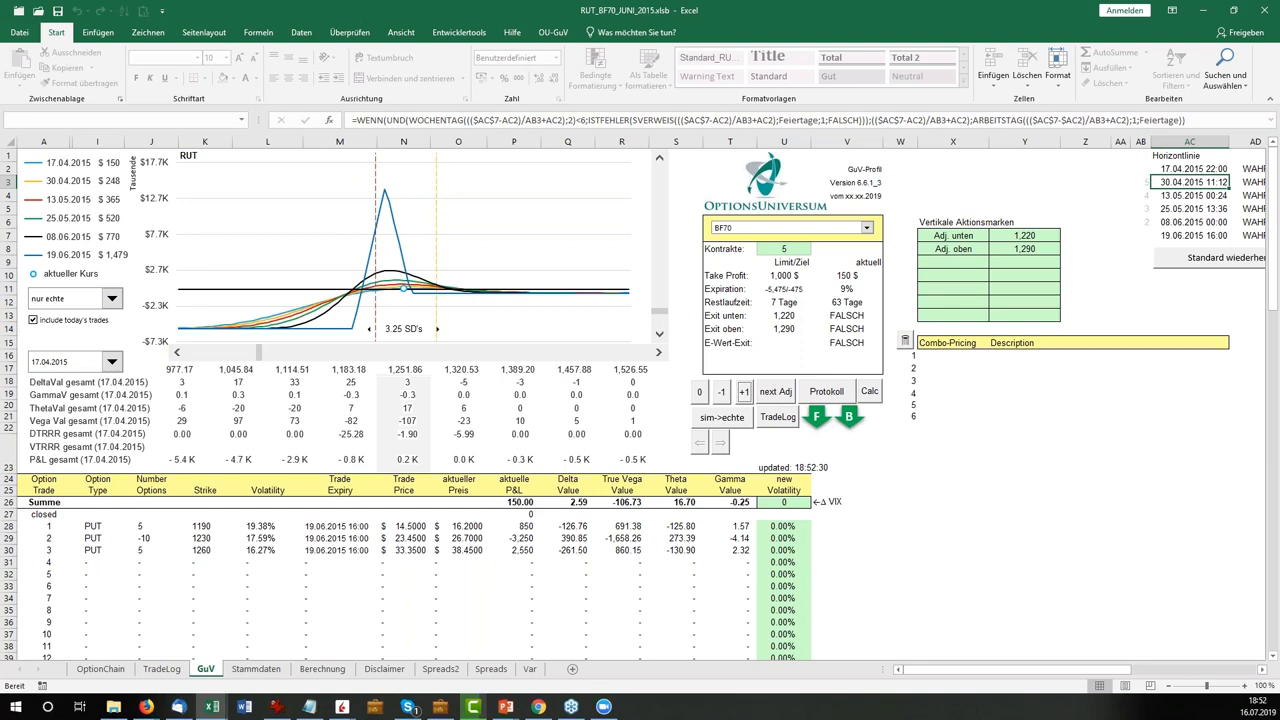
click(745, 391)
click(745, 391)
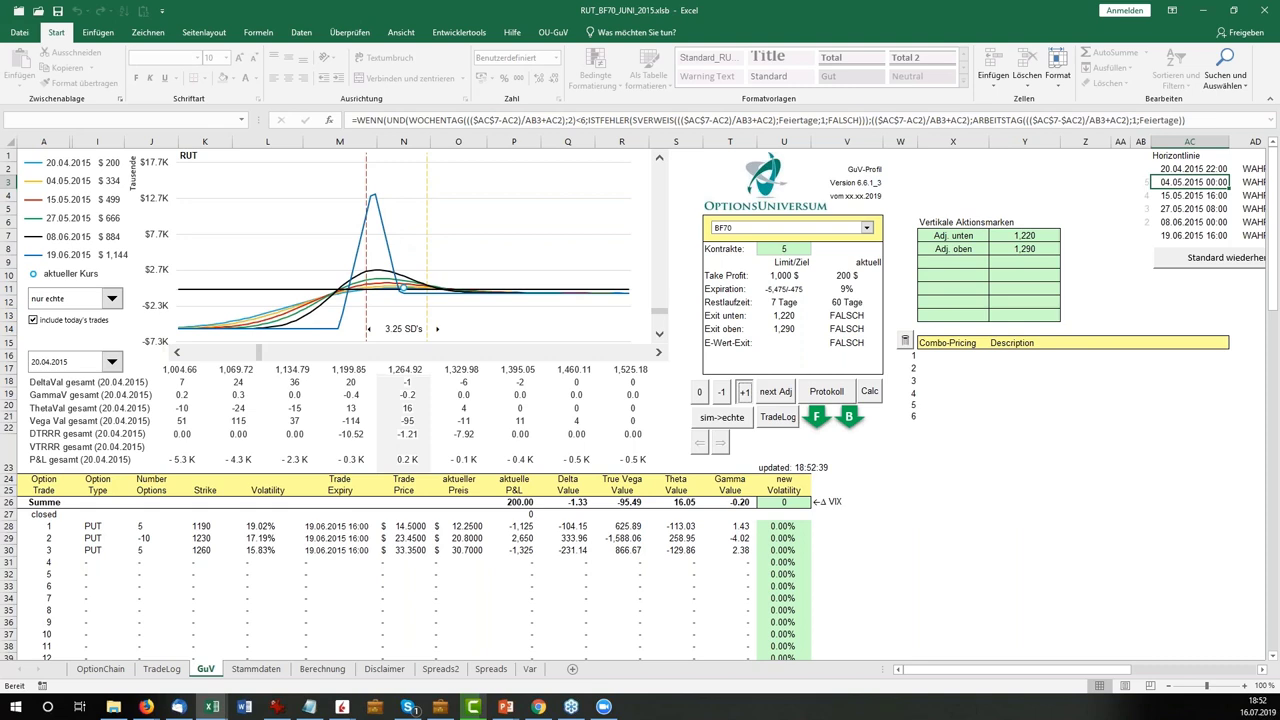
click(745, 391)
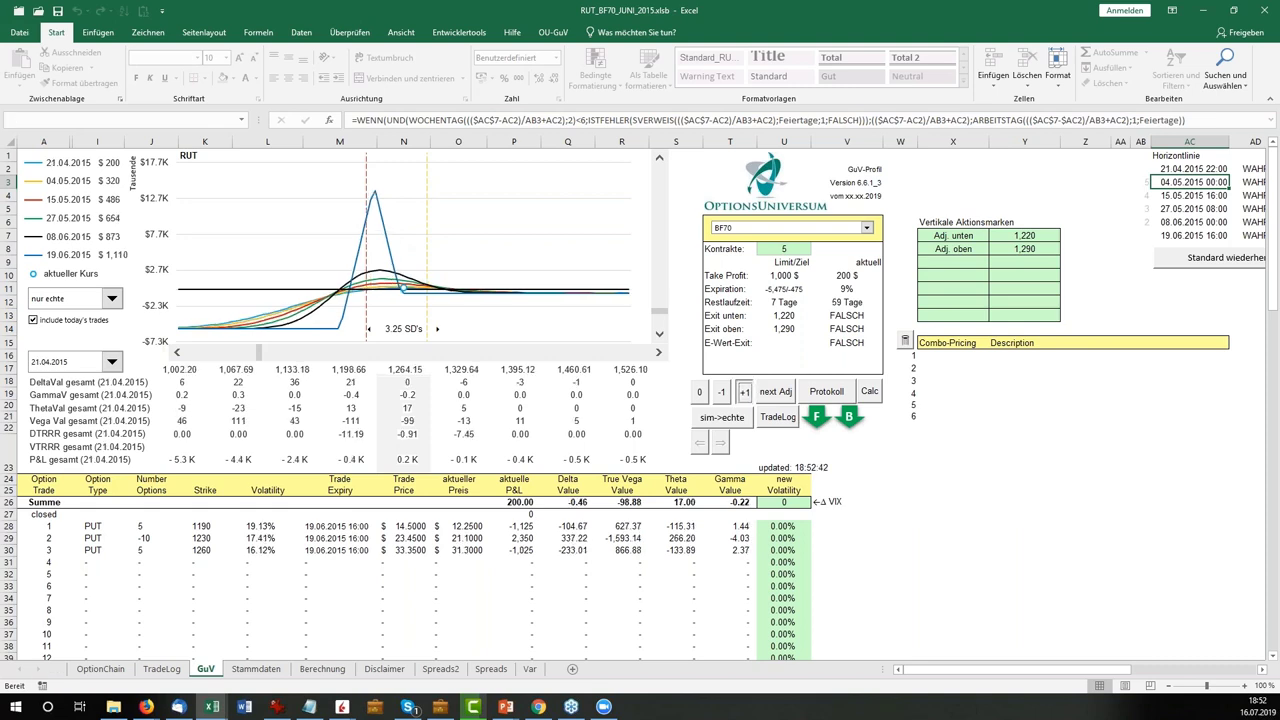
click(745, 391)
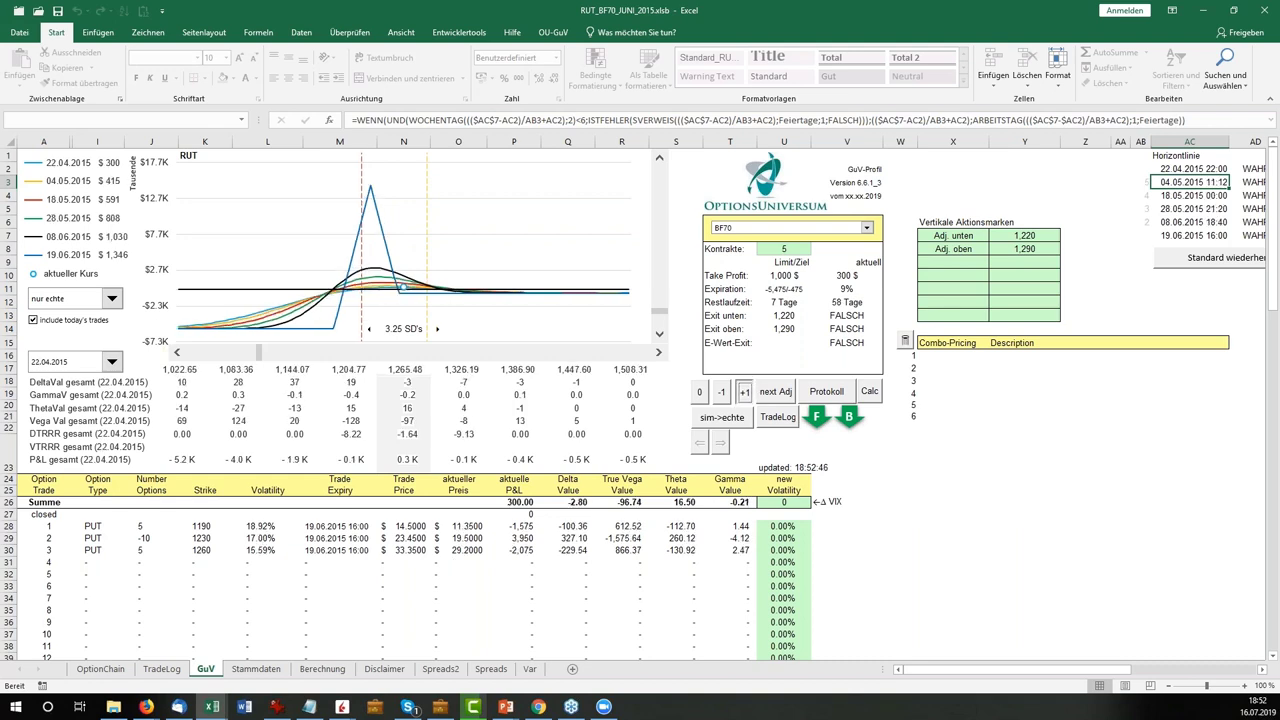
Step the evaluation date forward to 30.04.2015, and inspect the formula behind the Adj. unten action mark.
click(745, 391)
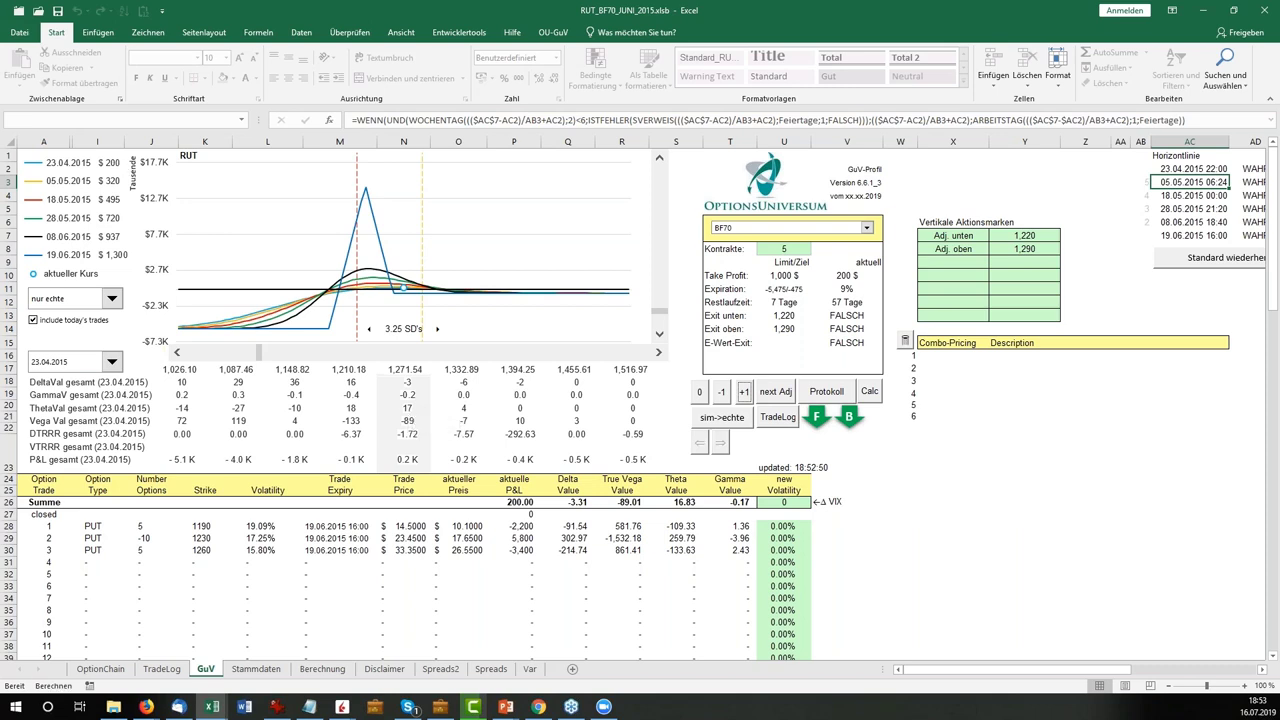
click(745, 393)
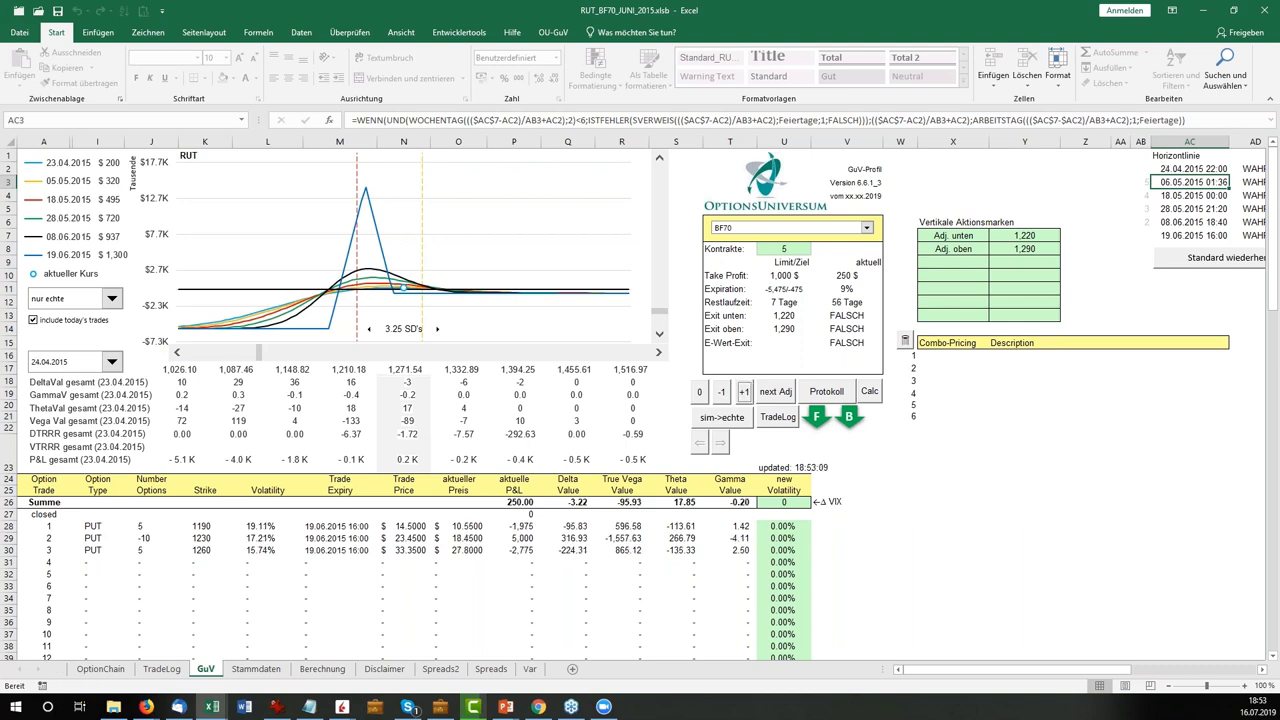
click(745, 392)
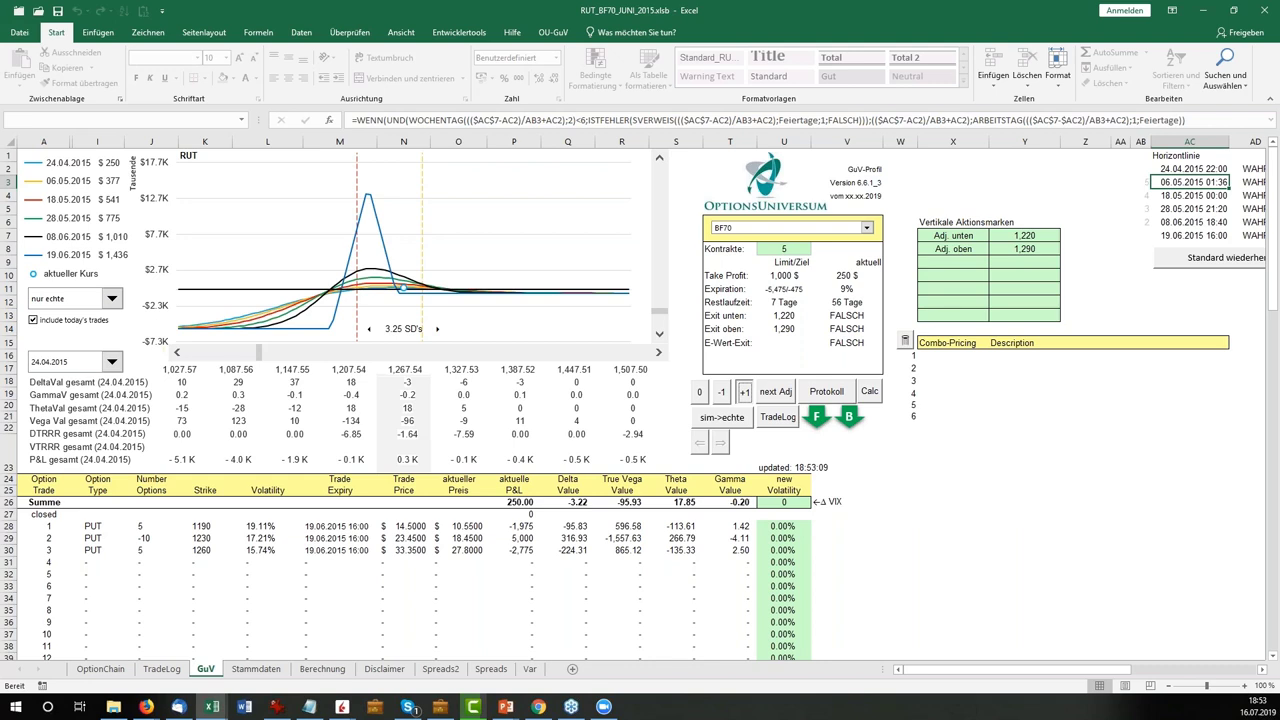
click(745, 392)
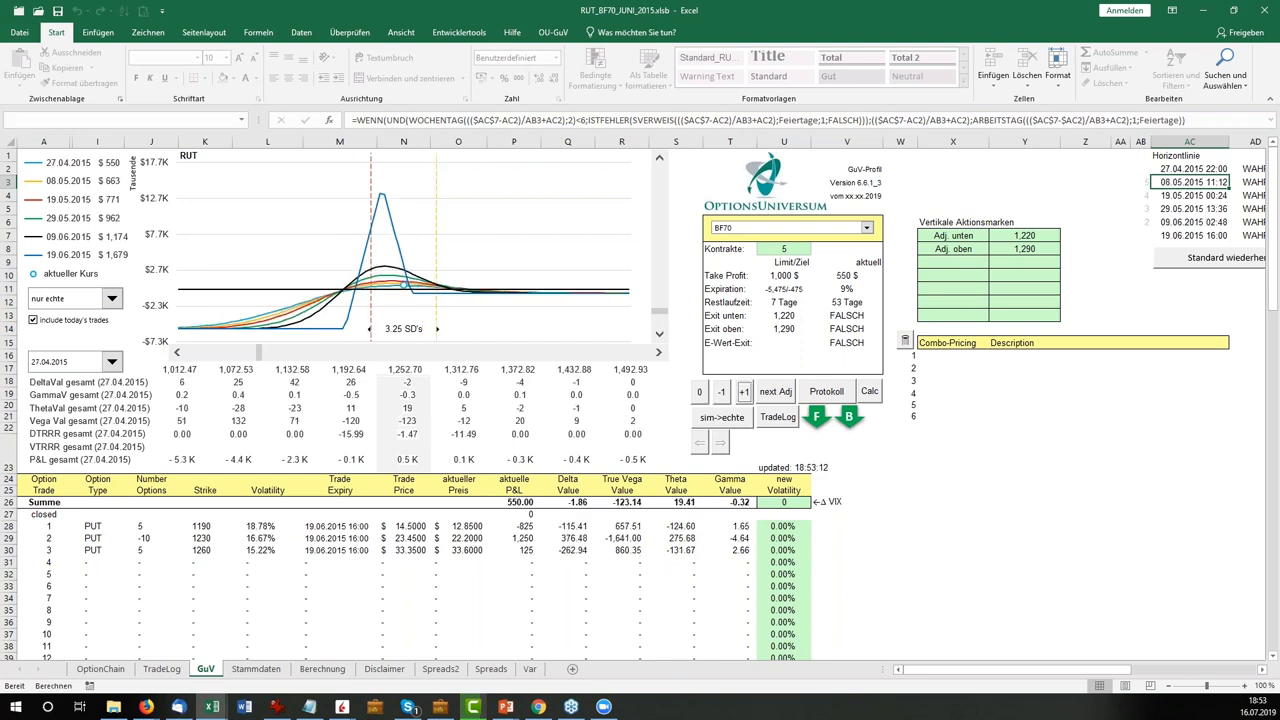
click(745, 392)
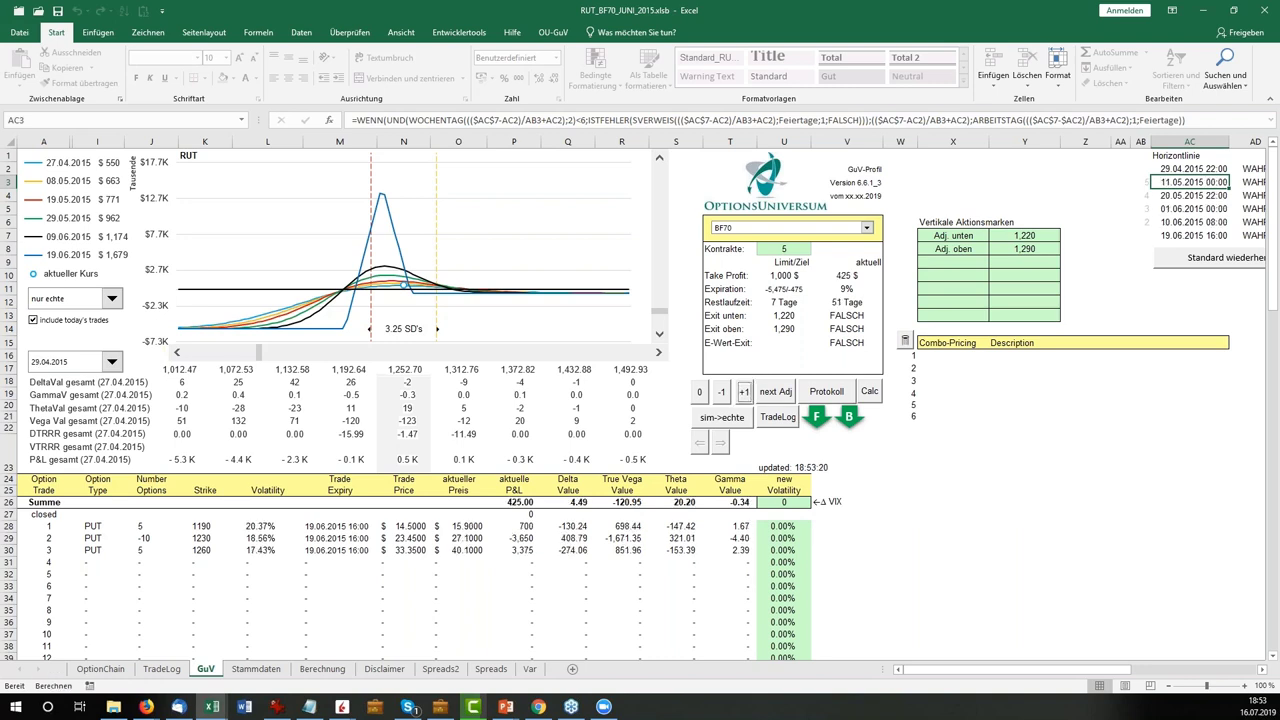
click(747, 395)
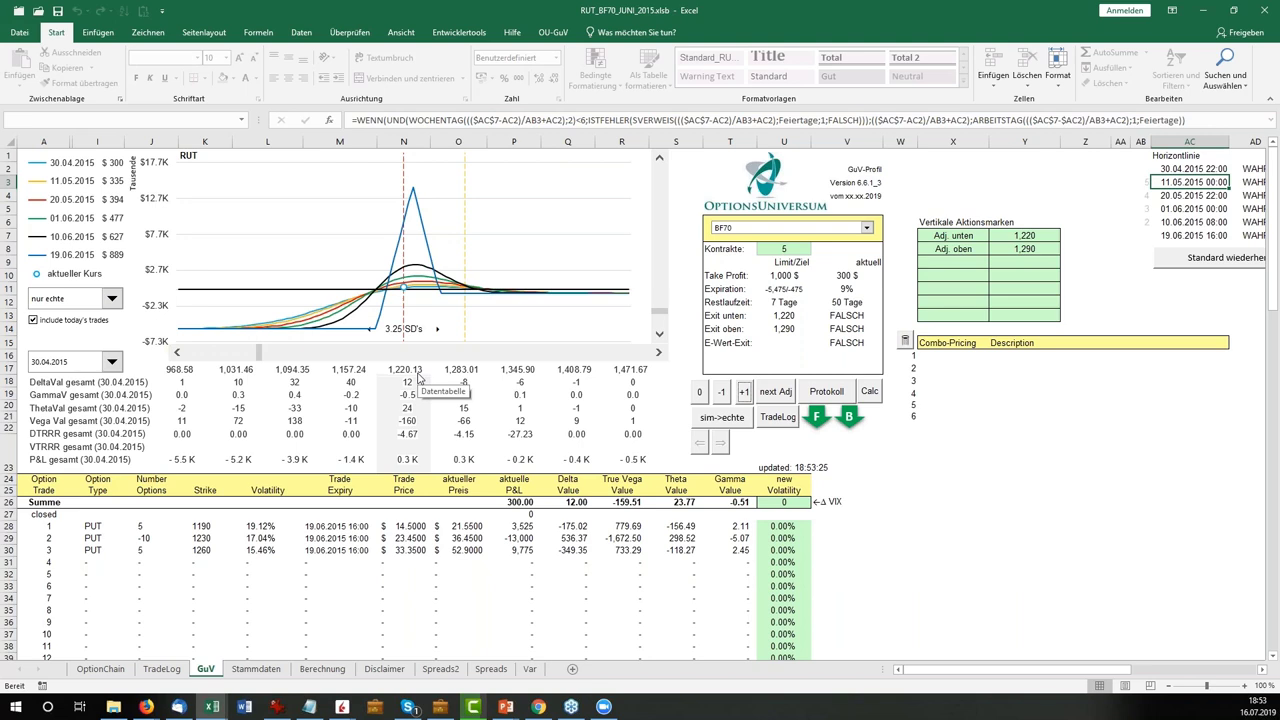
click(1024, 235)
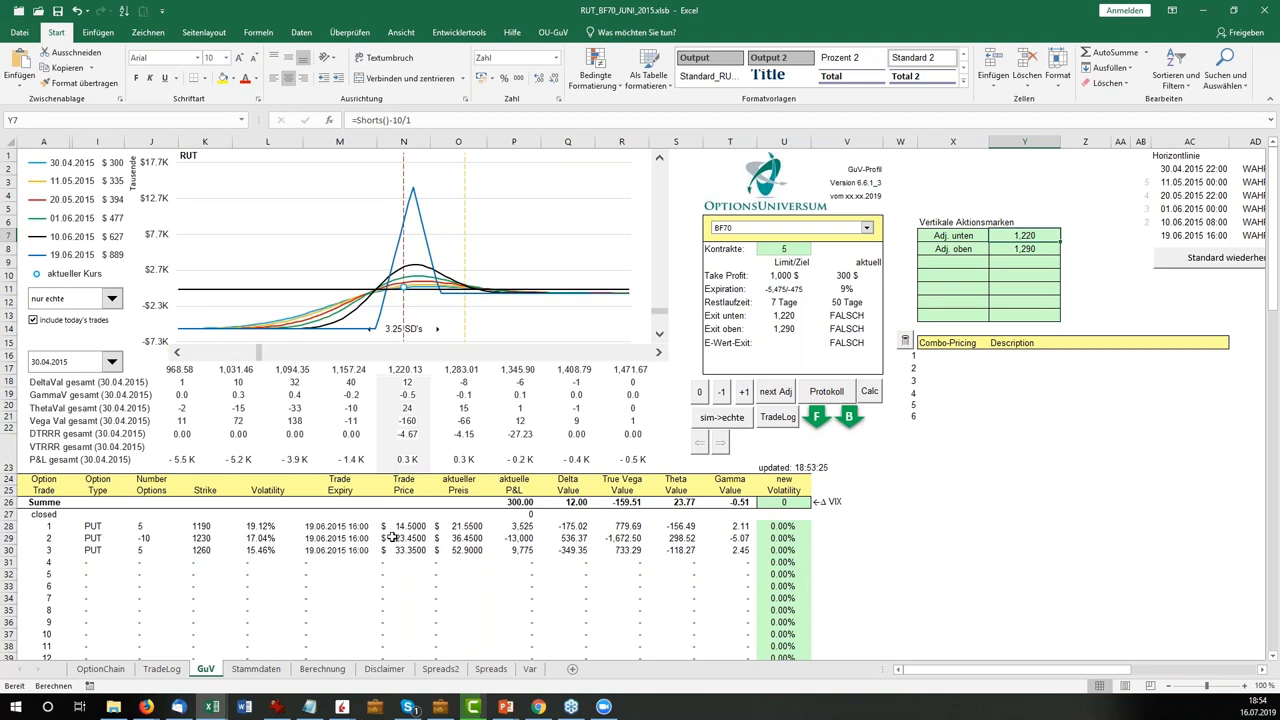
Continue advancing the June 2015 trade's evaluation date, one trading day at a time, to 05.05.2015.
click(744, 392)
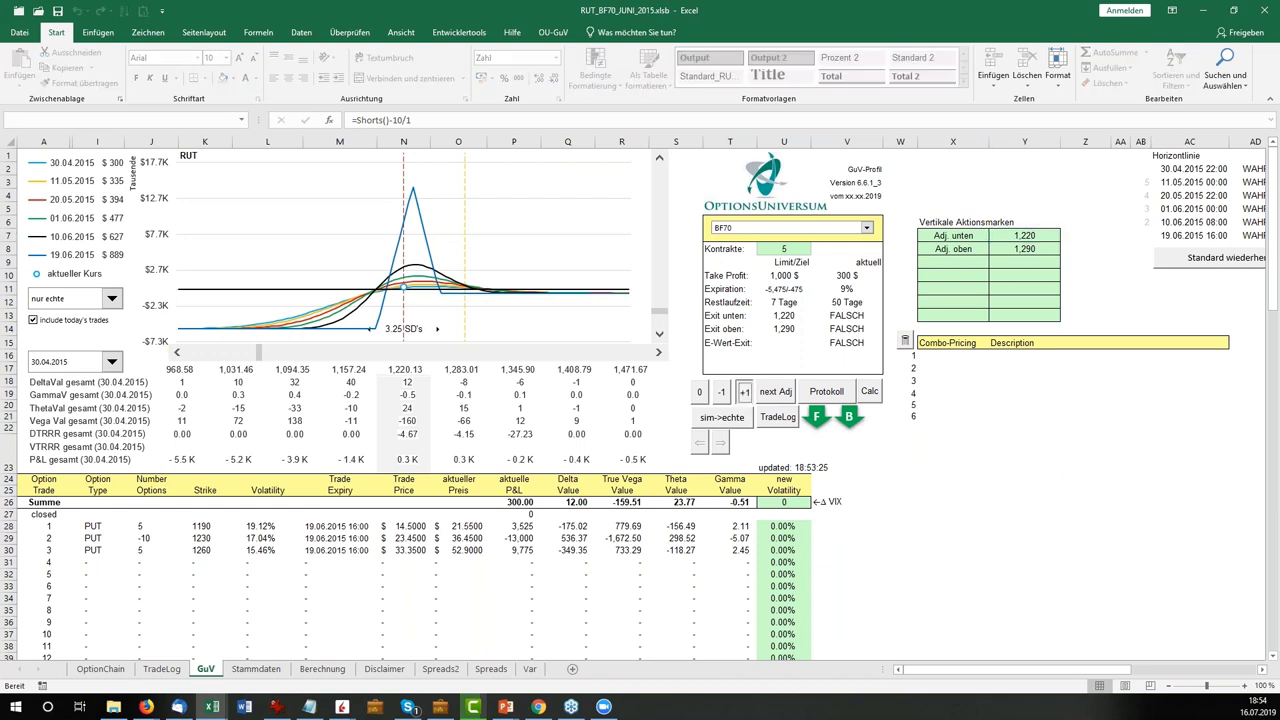
click(744, 392)
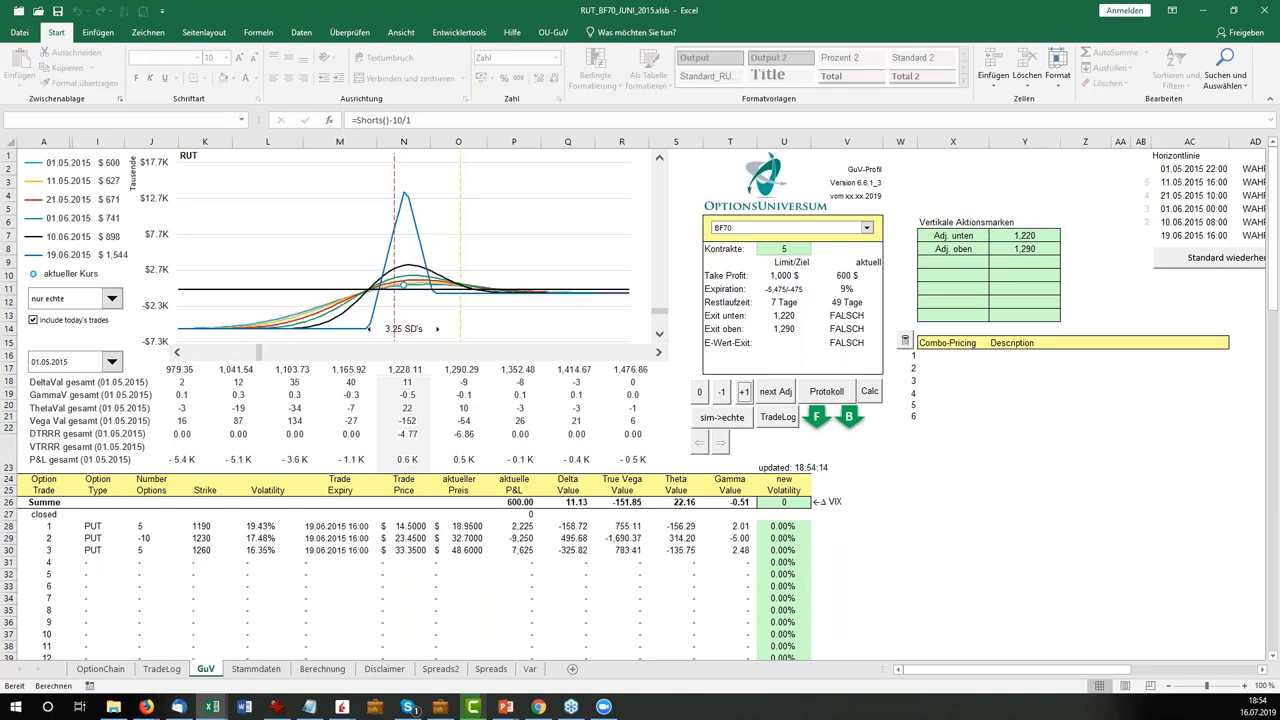
click(744, 392)
click(744, 392)
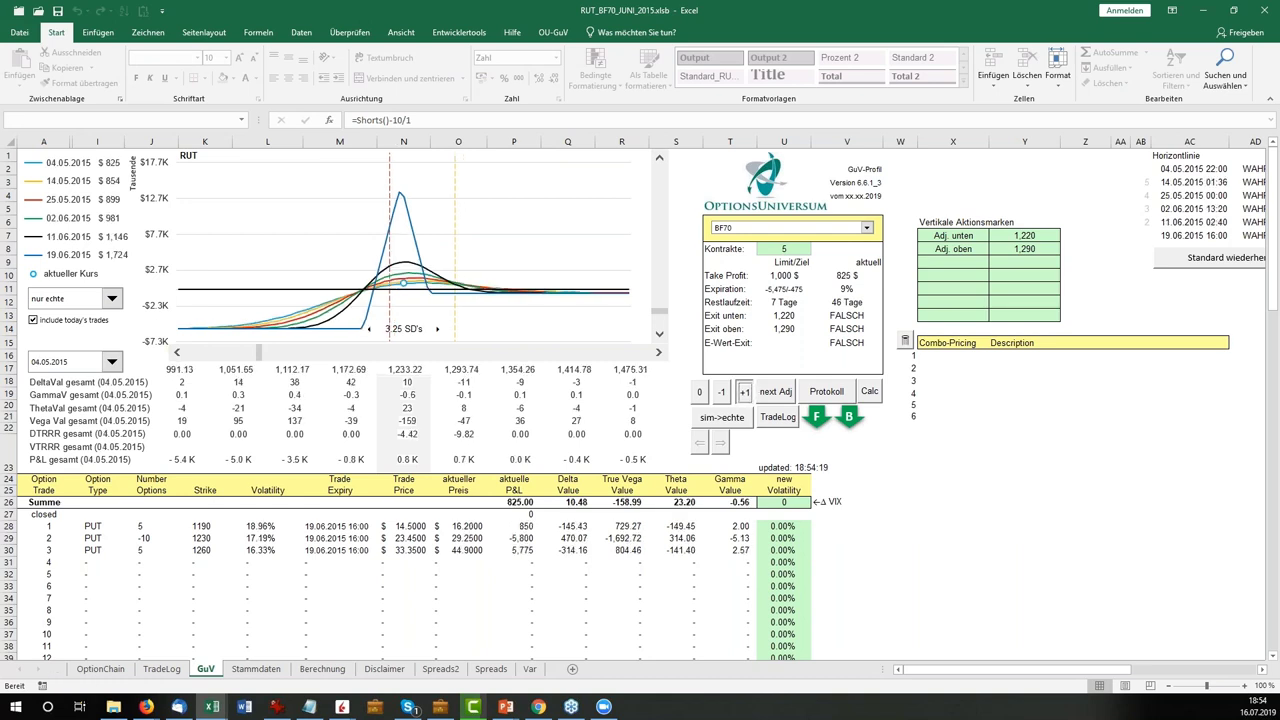
click(744, 392)
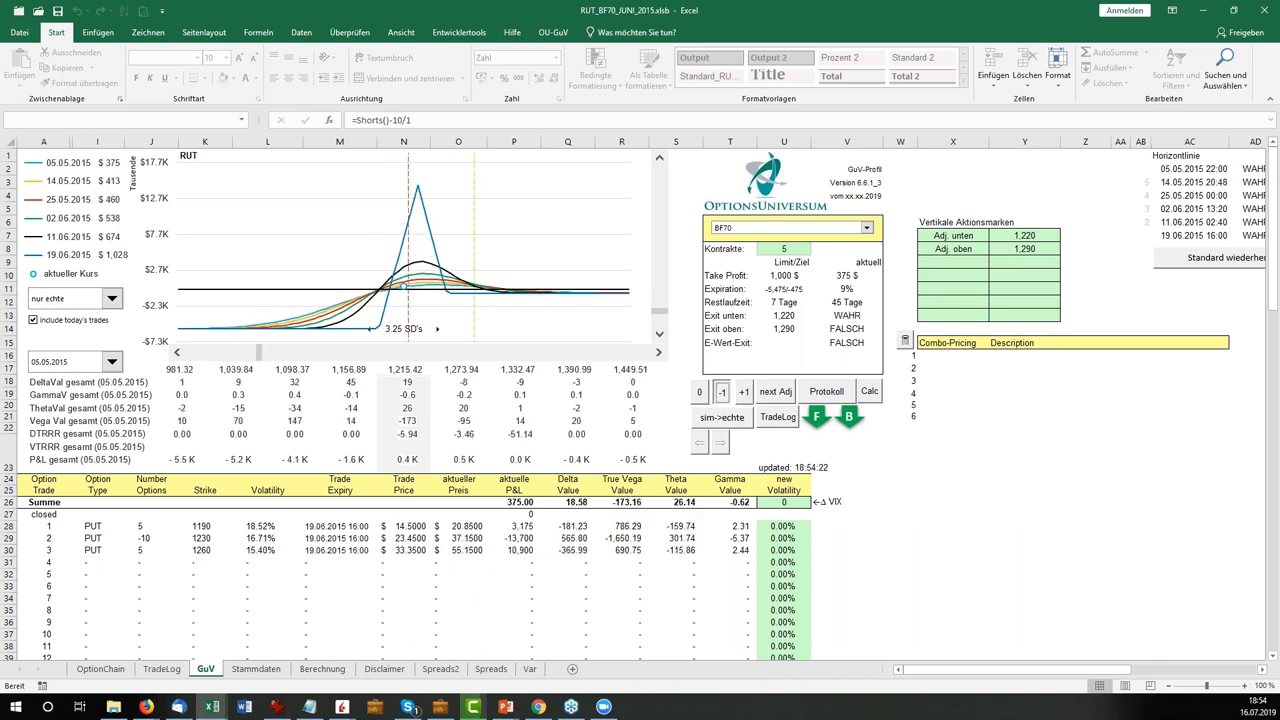
Step the evaluation date back to 04.05.2015 and forward again to 05.05.2015 to compare profit and exit status.
click(721, 392)
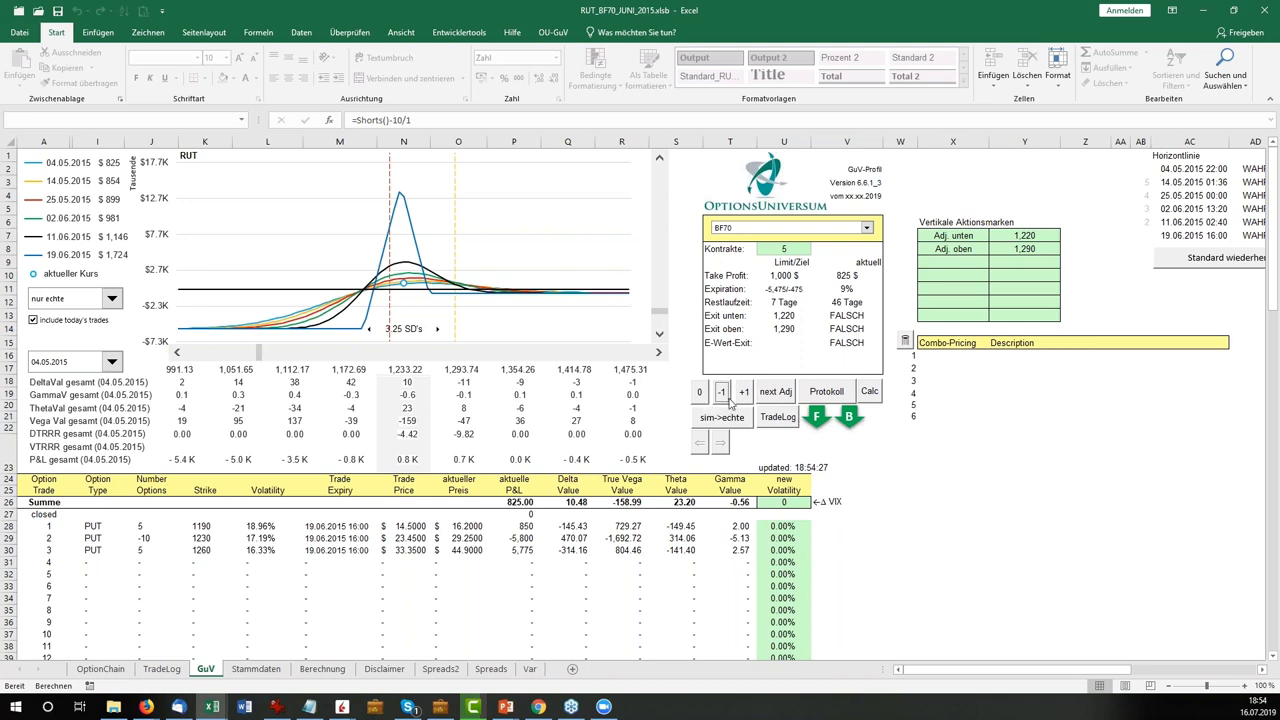
click(744, 393)
click(744, 393)
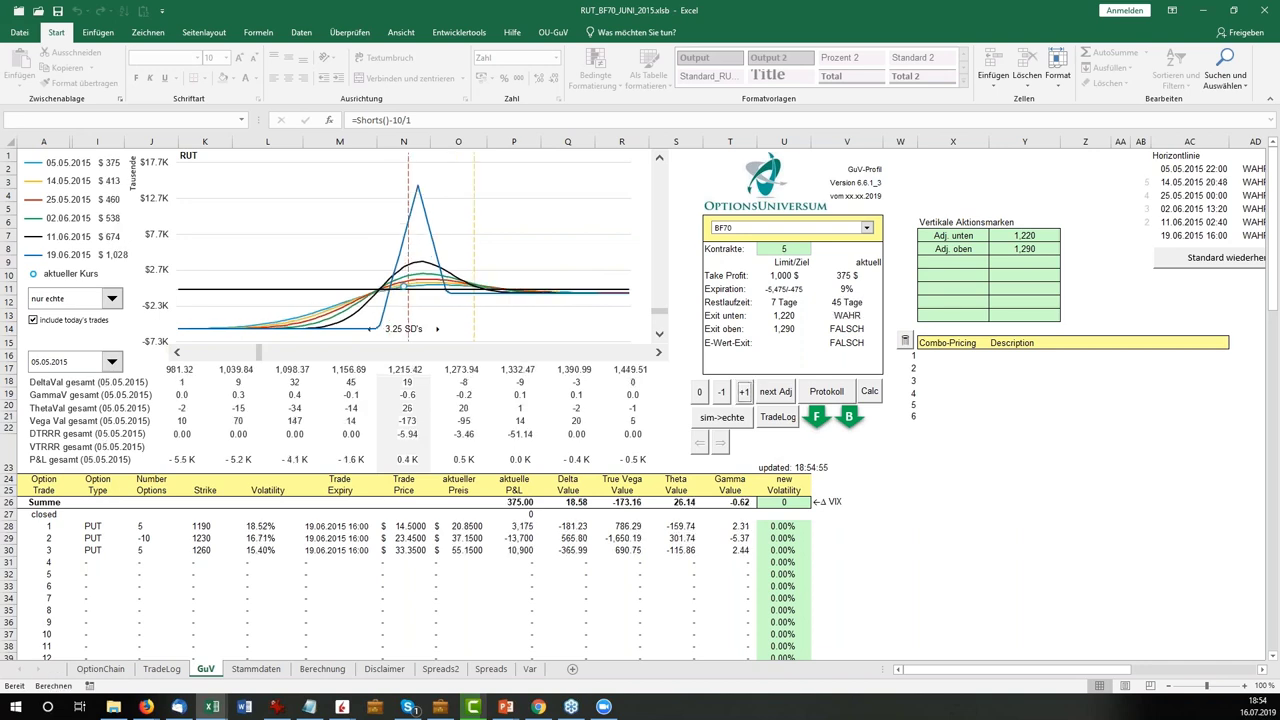
Check the Adj. unten mark against the current price, and close the RUT_BF70_JUNI_2015 workbook without saving the changes.
click(1022, 234)
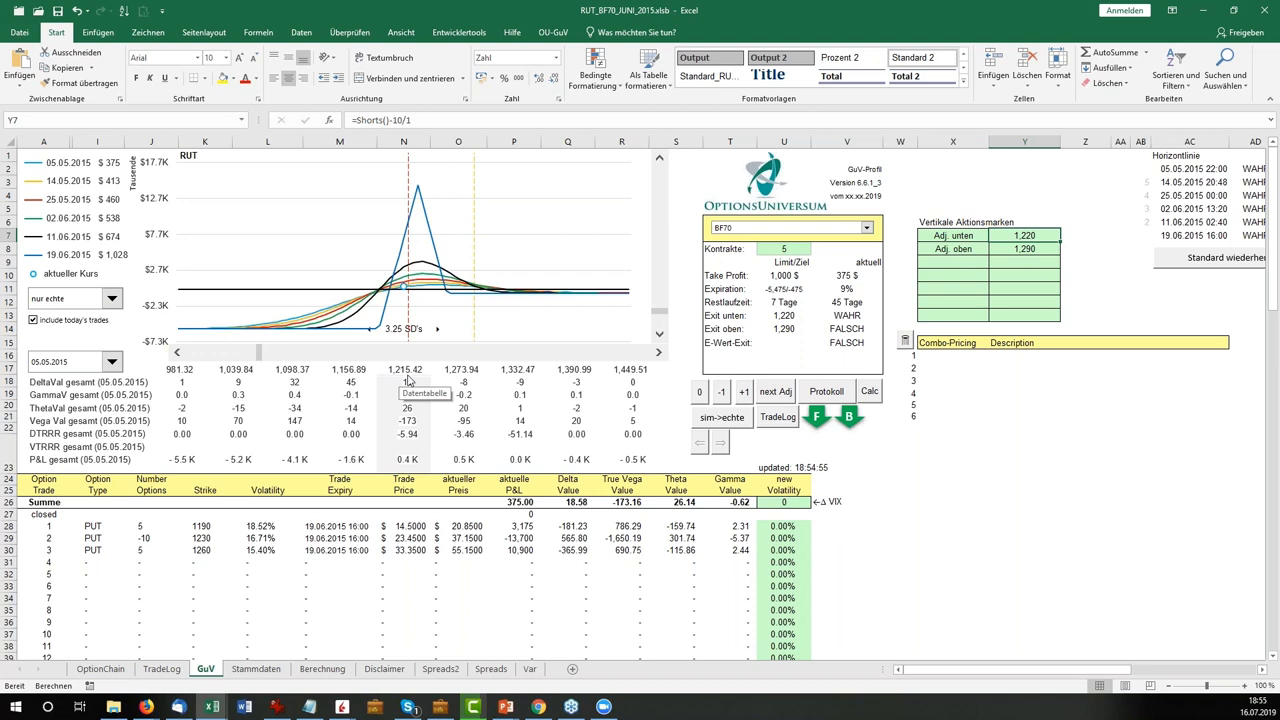
double_click(16, 13)
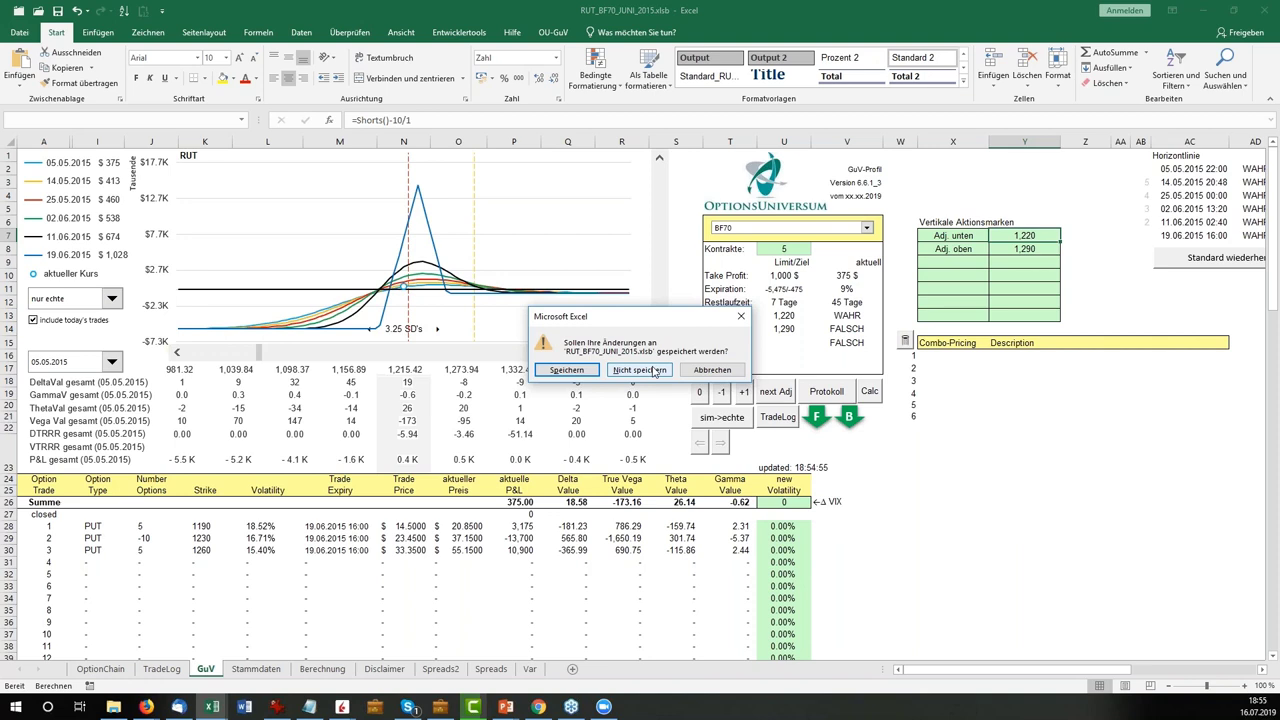
click(655, 372)
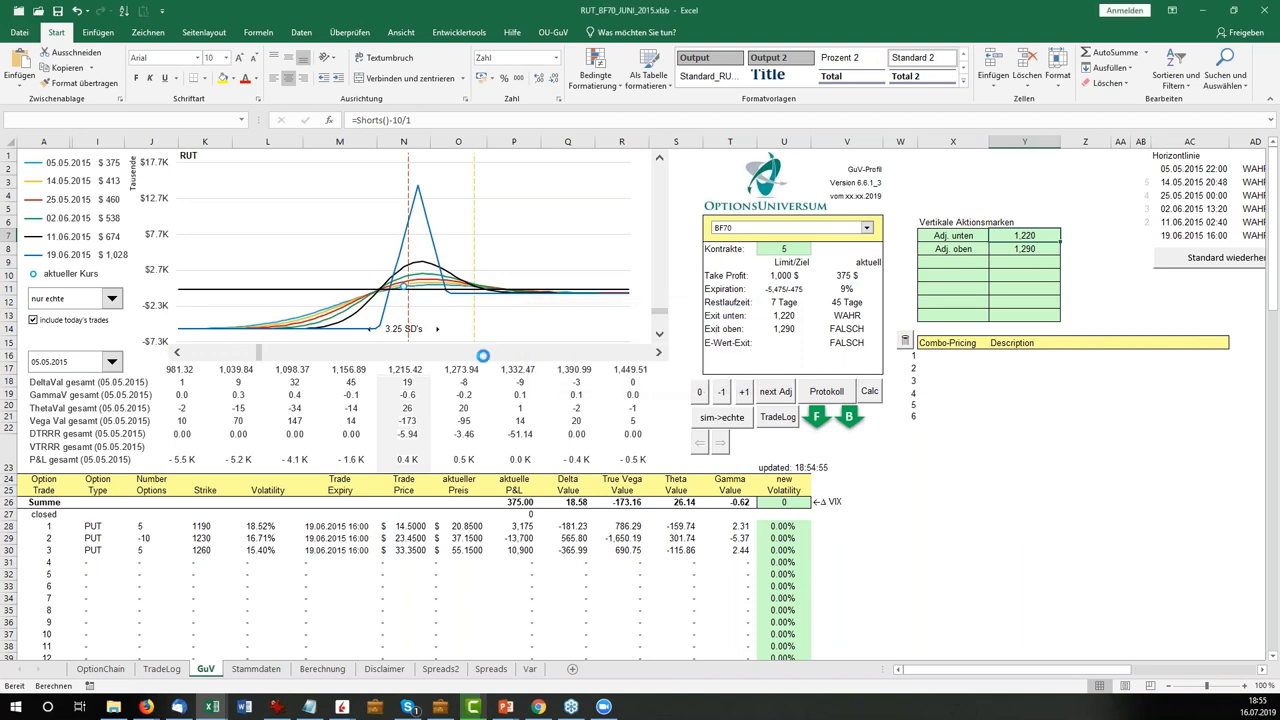
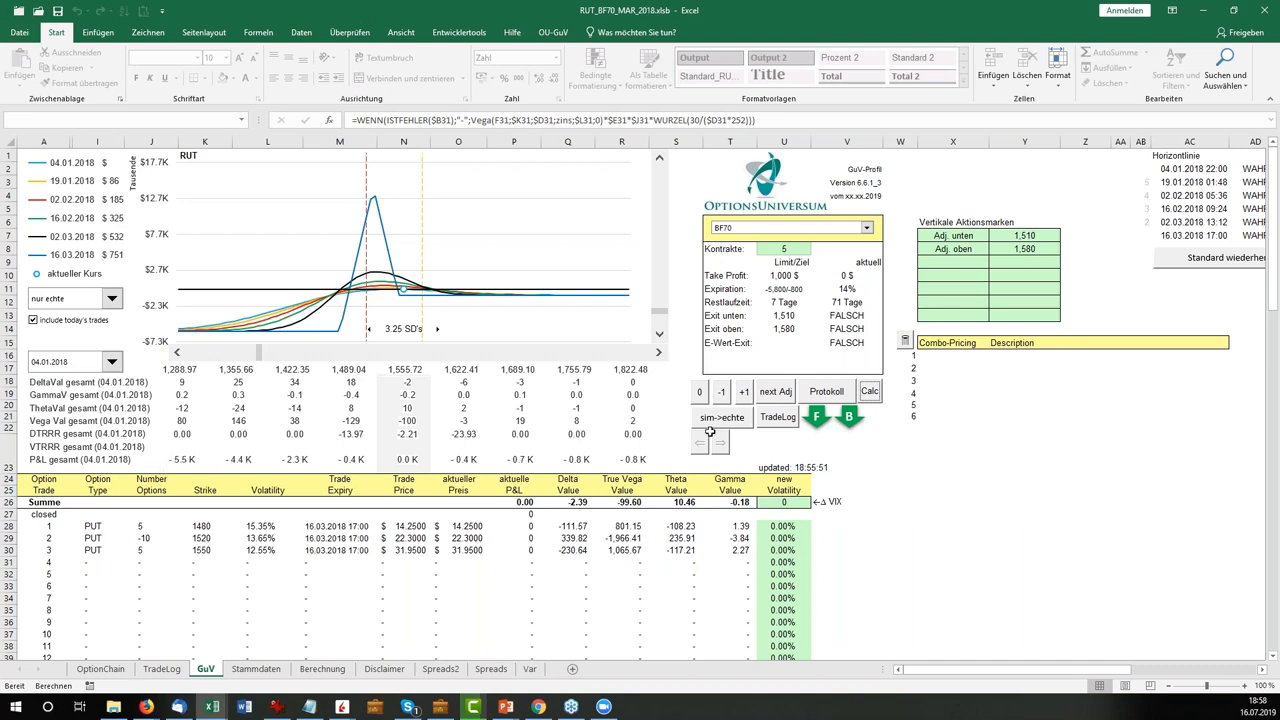
Advance the March 2018 trade's evaluation date day by day to 17.01.2018, and check the current-price point on the payoff chart.
click(744, 392)
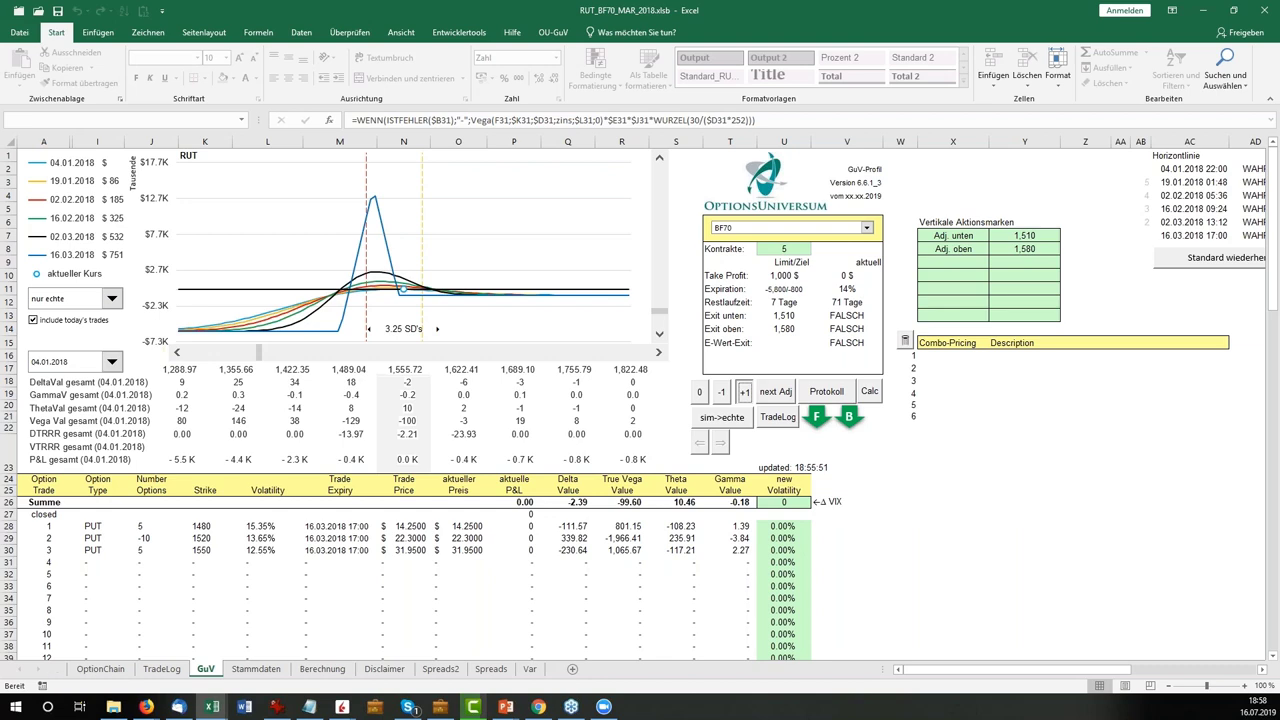
click(744, 392)
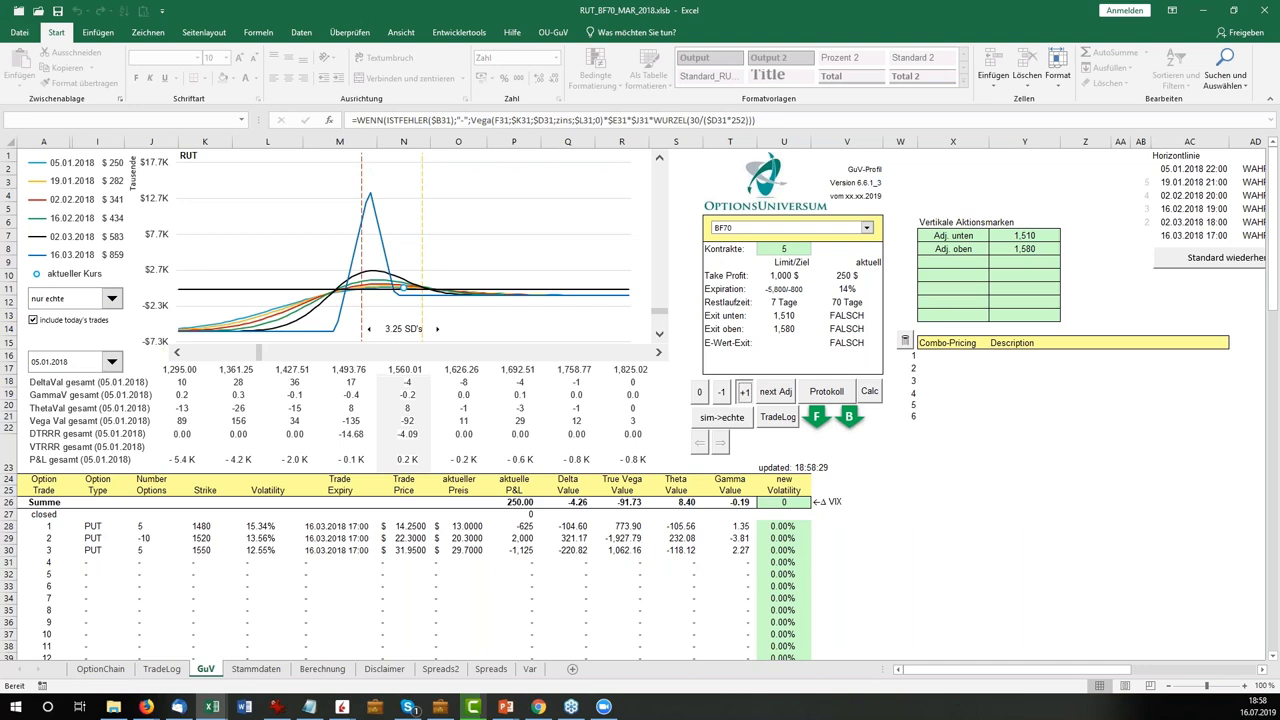
click(744, 392)
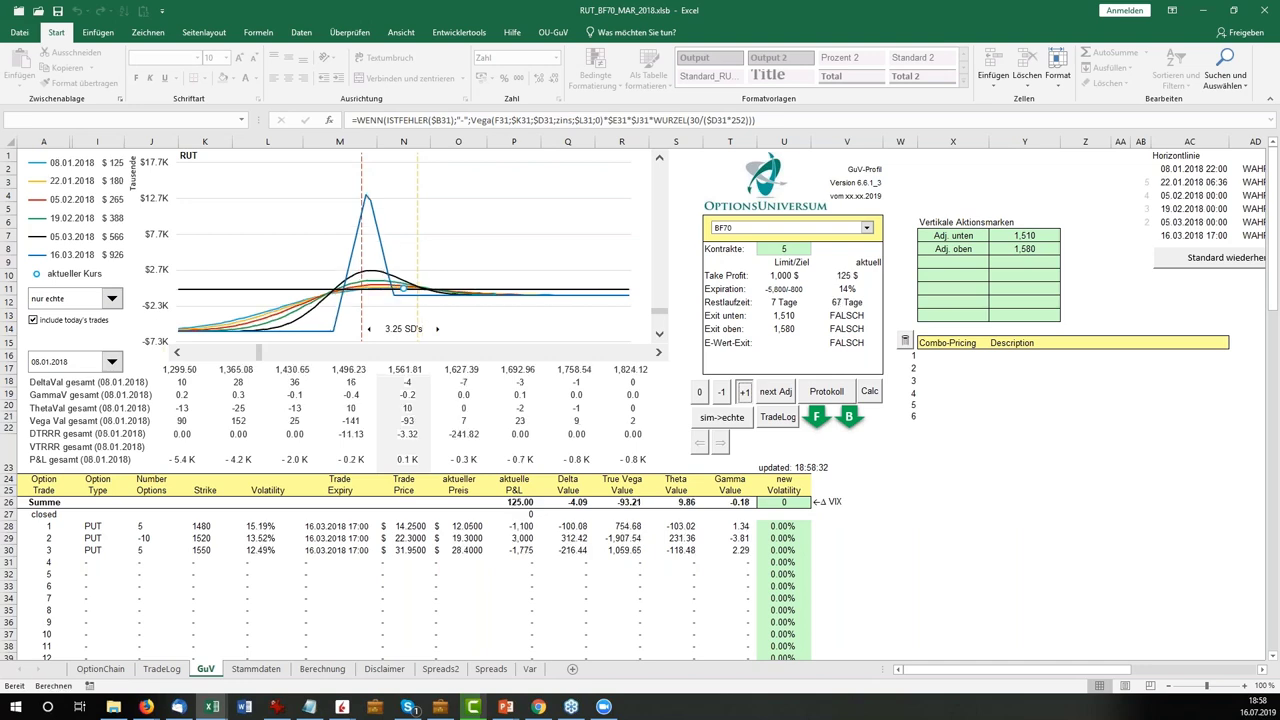
click(744, 392)
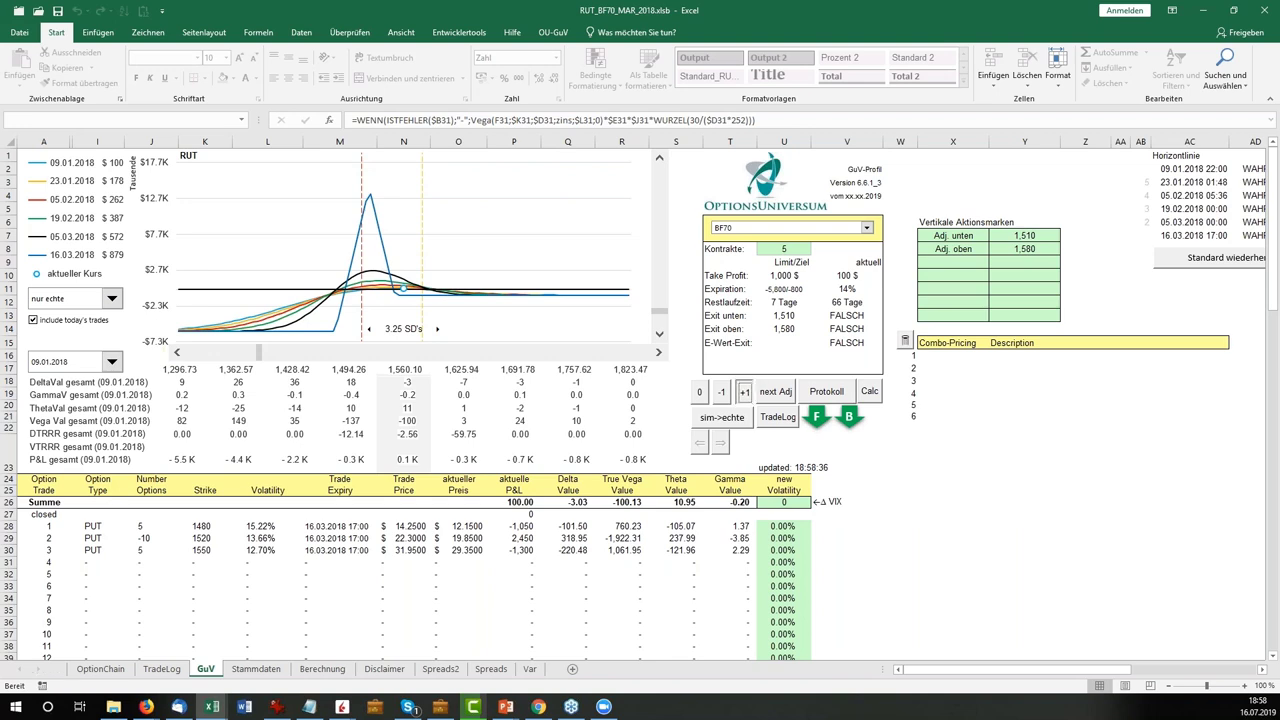
click(744, 392)
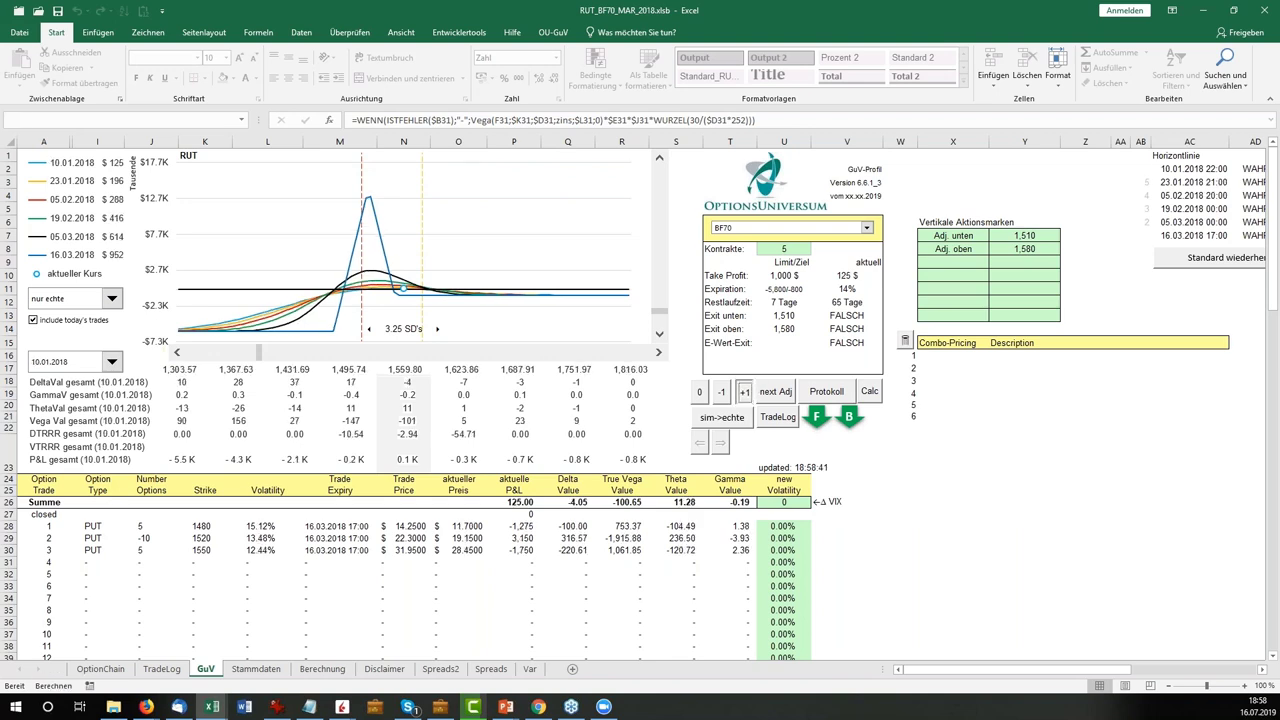
click(744, 392)
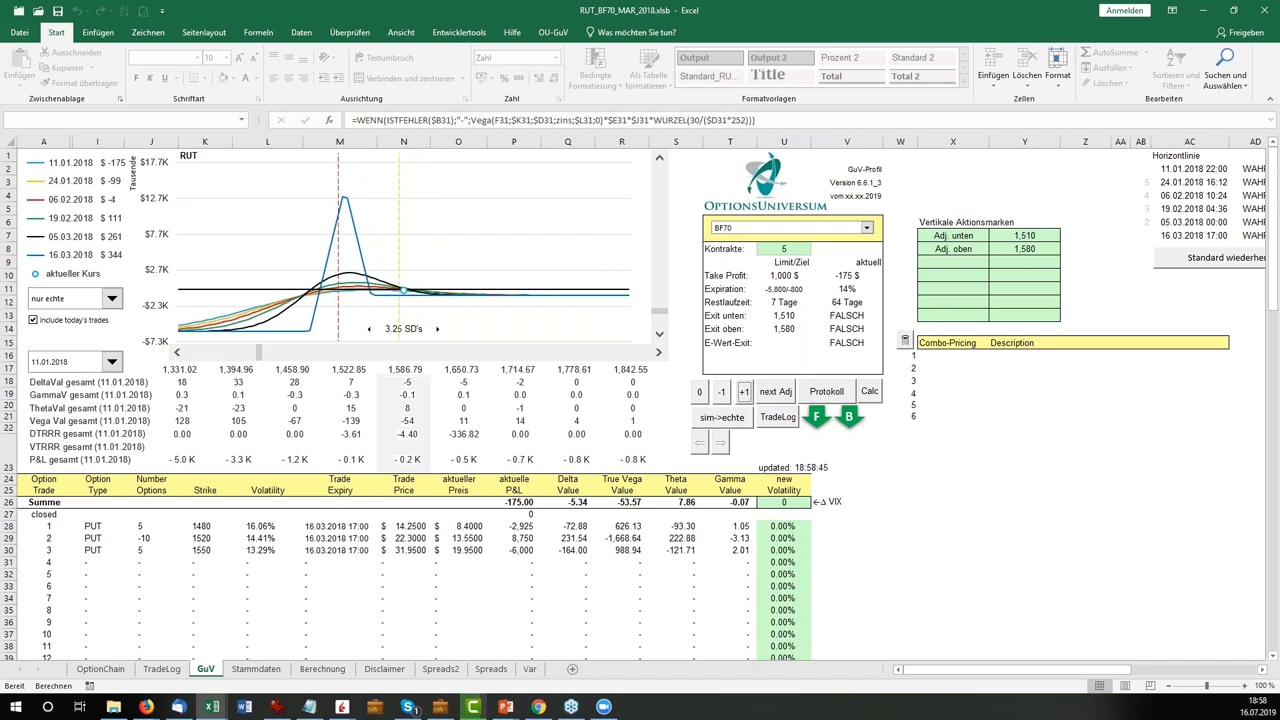
click(744, 392)
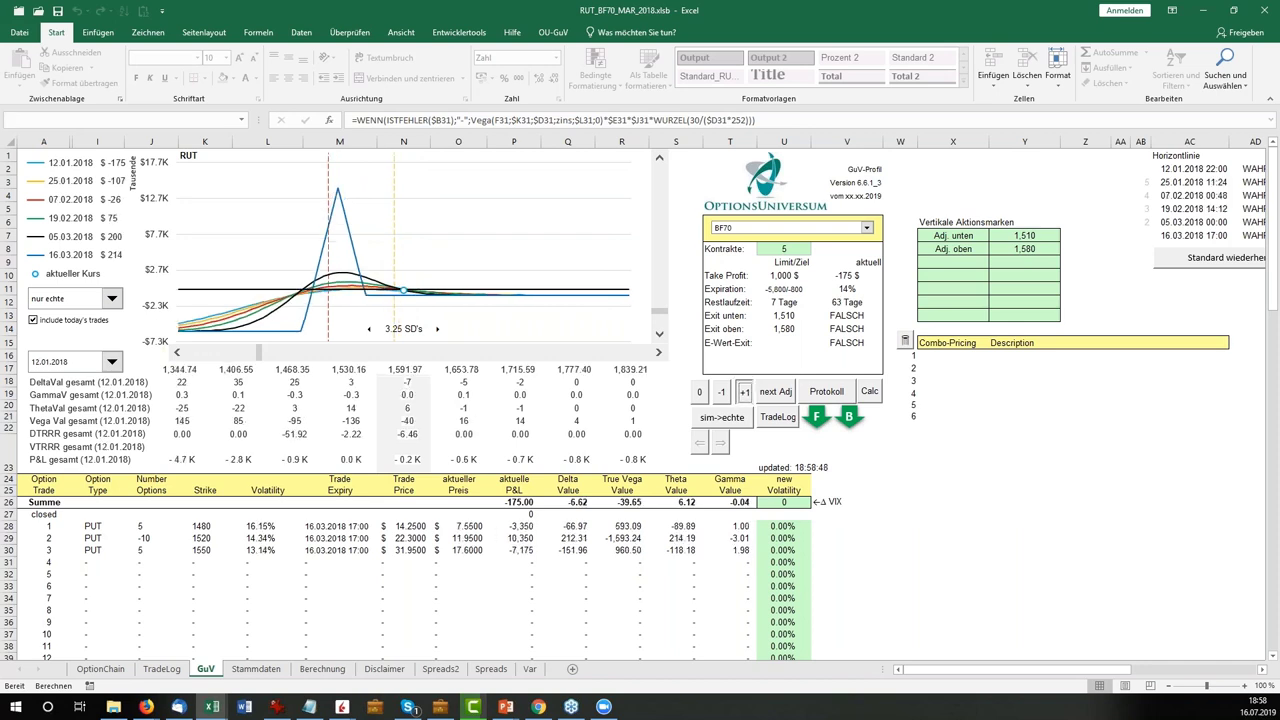
click(744, 392)
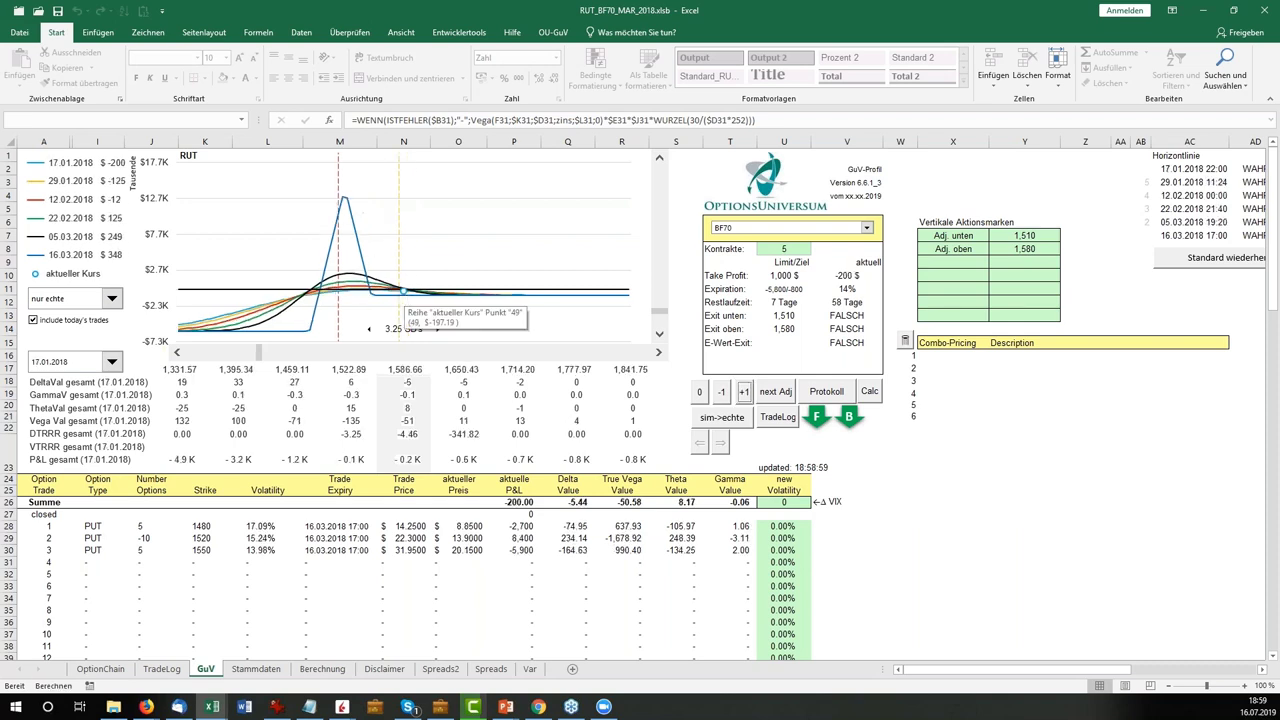
mouse_move(404, 294)
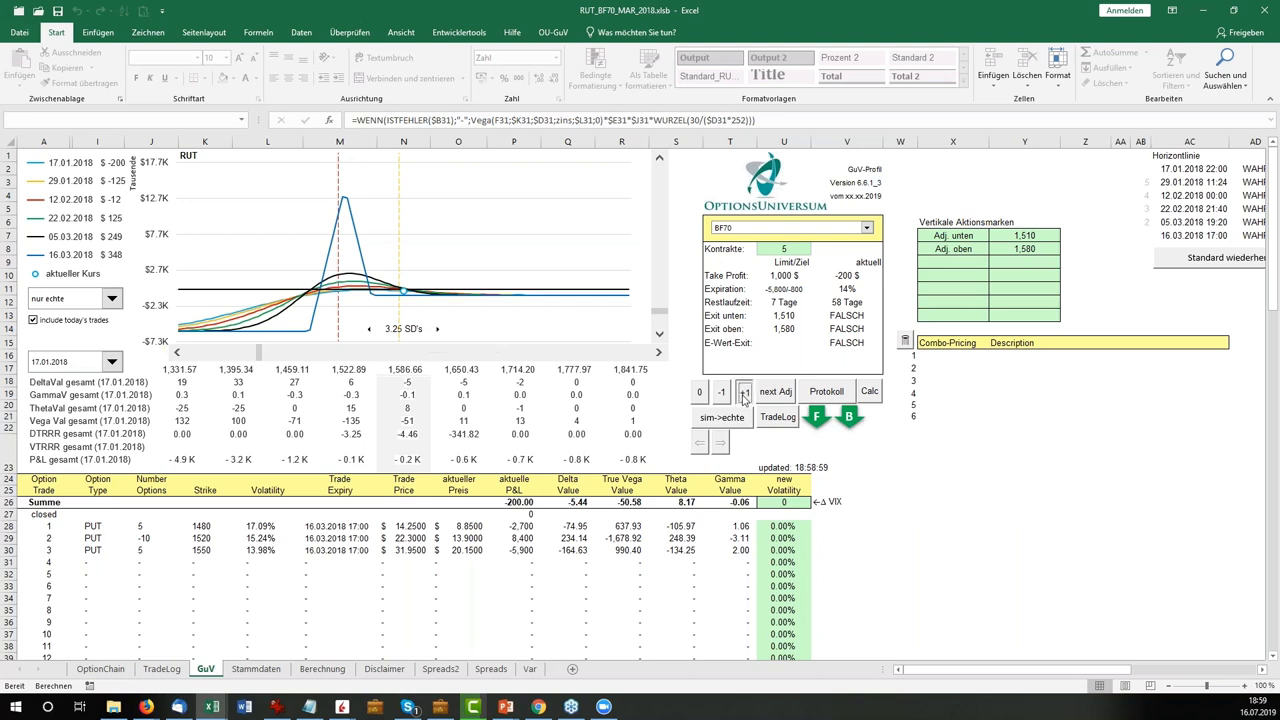
Continue advancing the evaluation date one trading day at a time to 26.01.2018, checking profit and exit status.
click(744, 392)
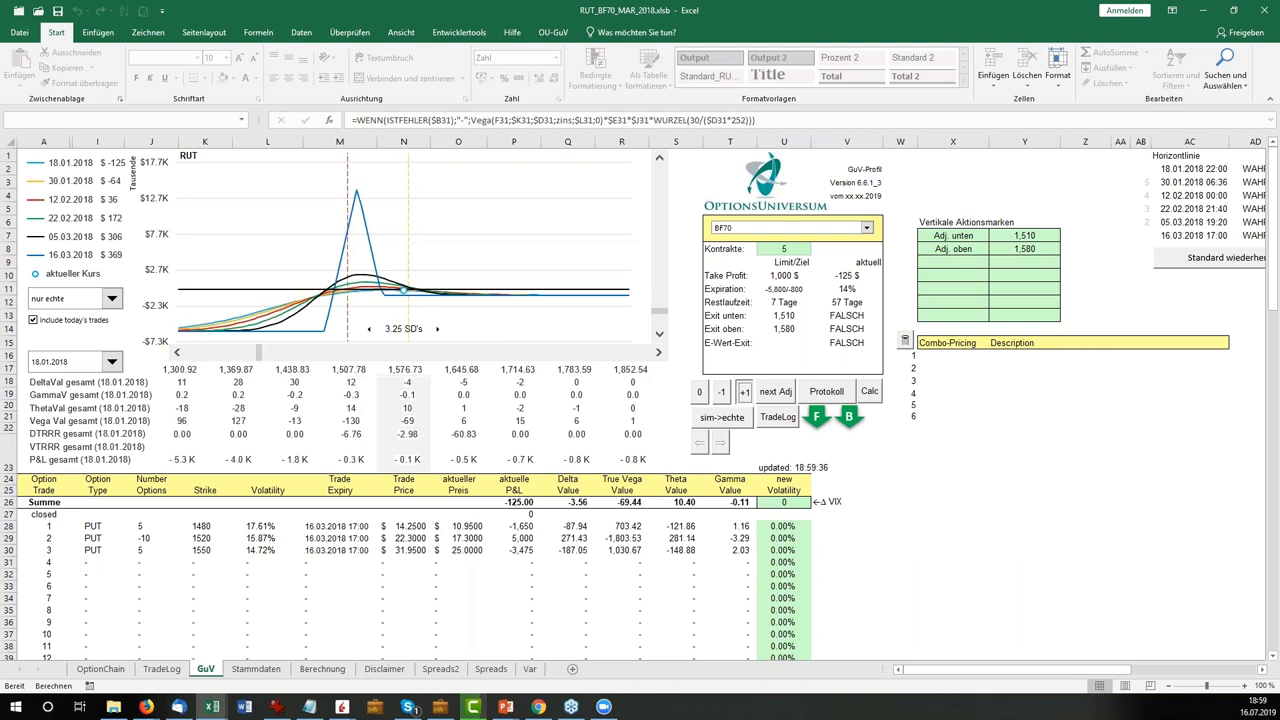
click(744, 392)
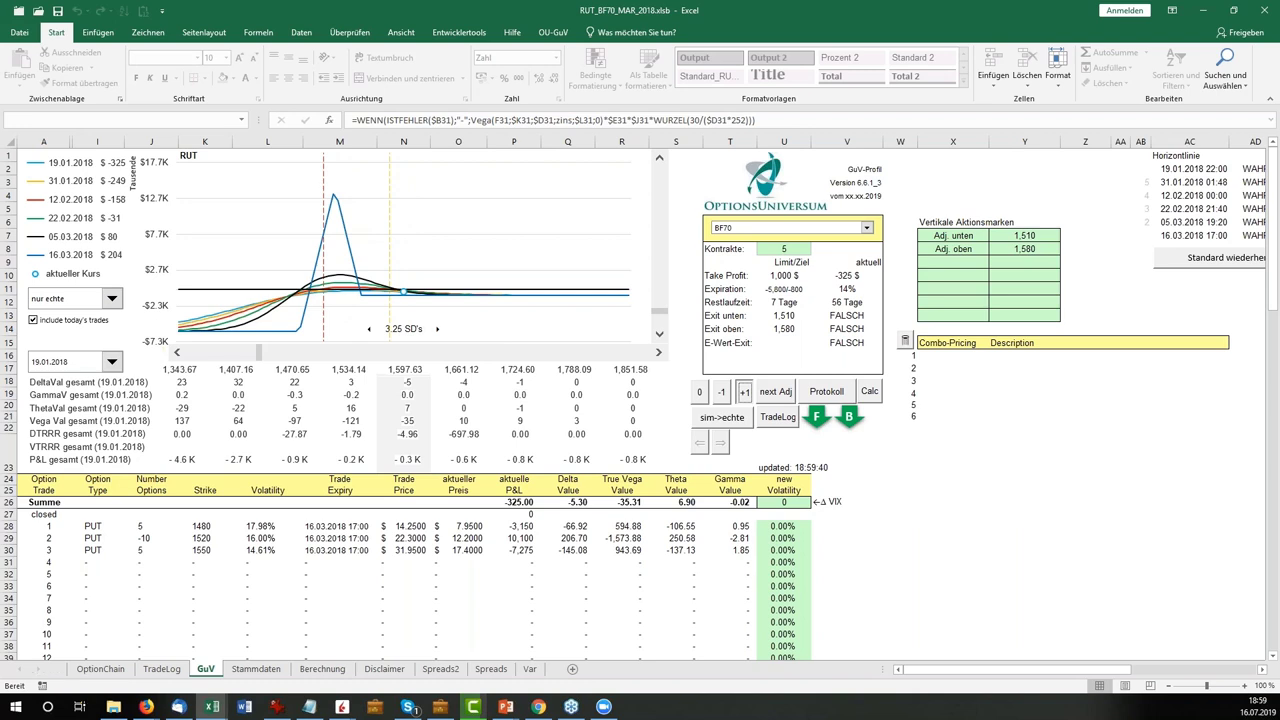
click(744, 392)
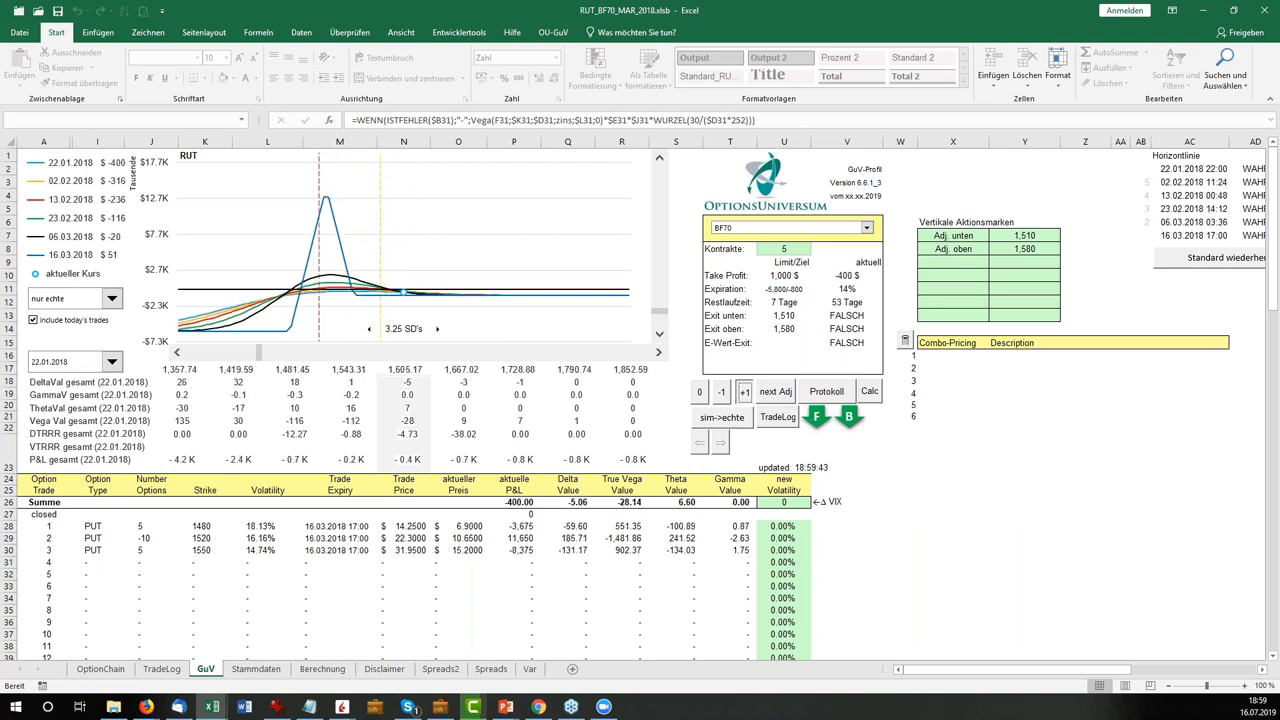
click(744, 392)
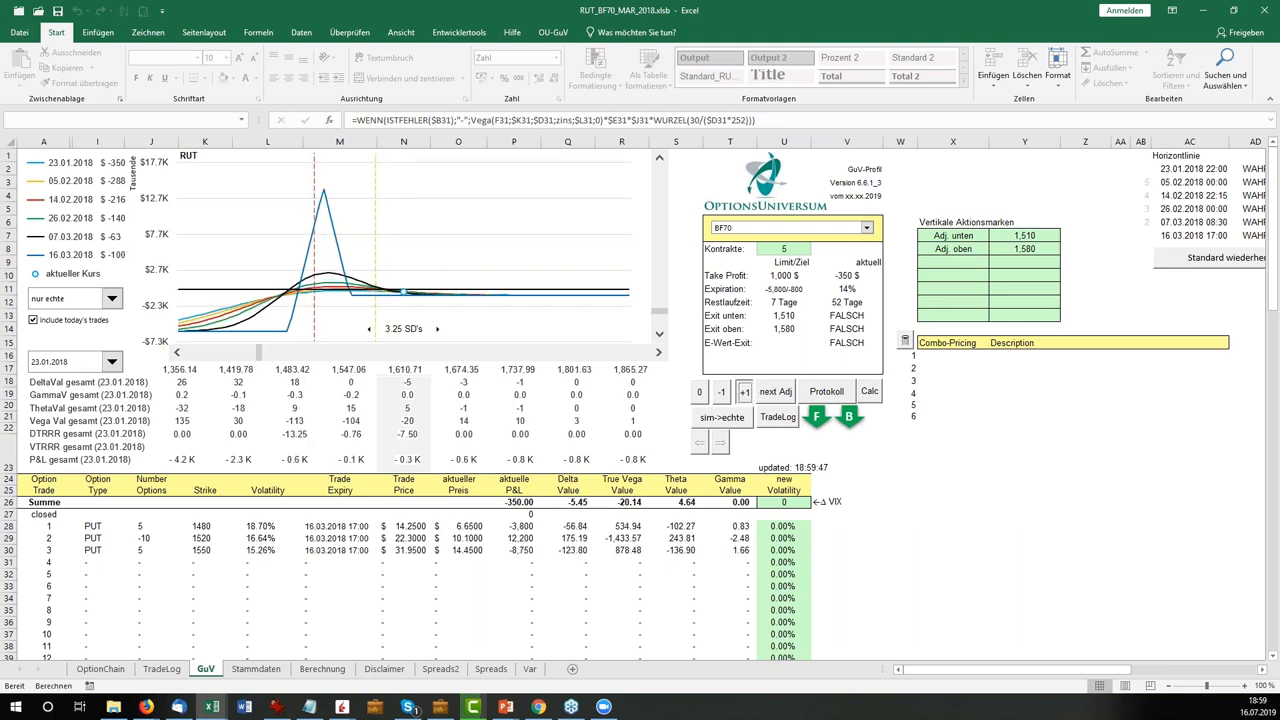
click(744, 392)
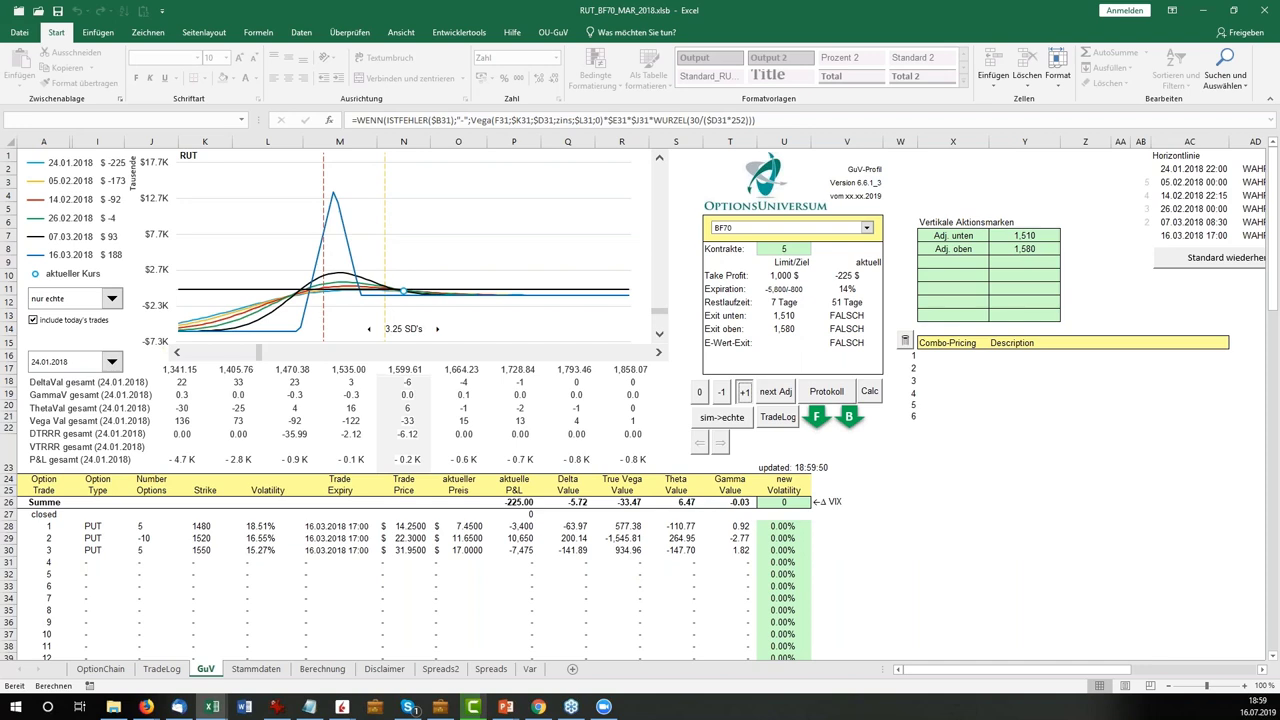
click(744, 392)
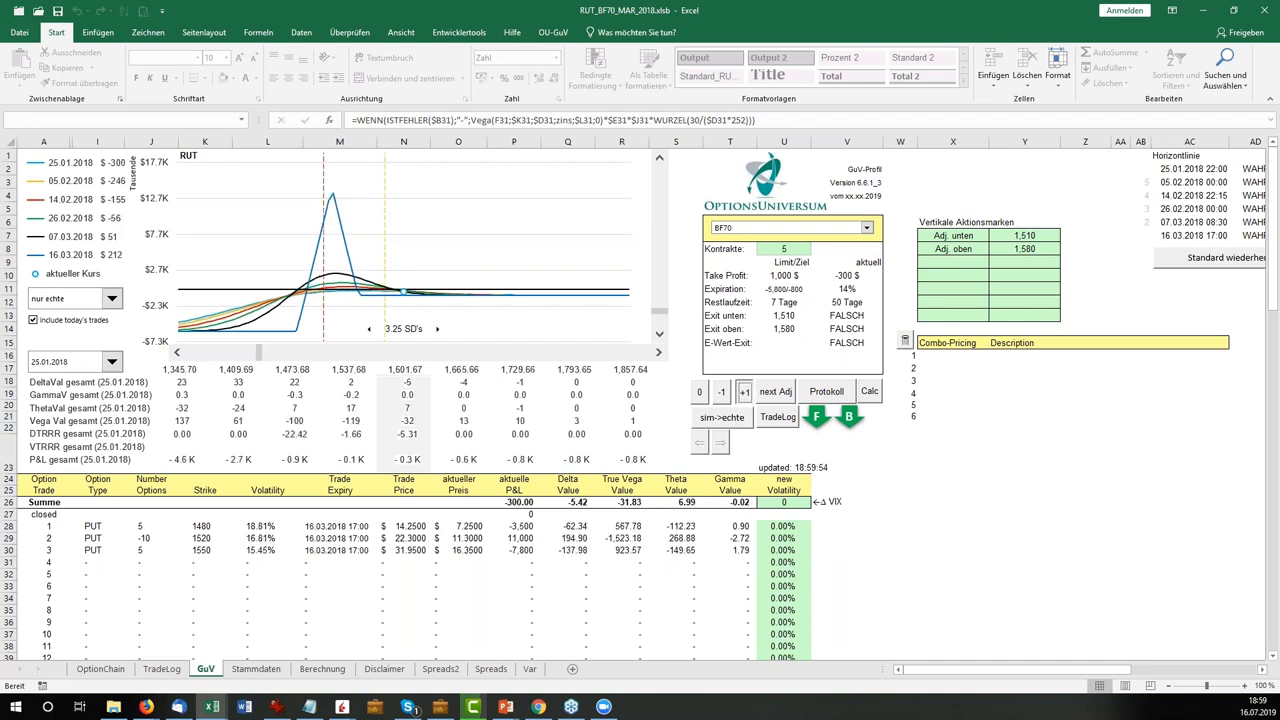
click(744, 392)
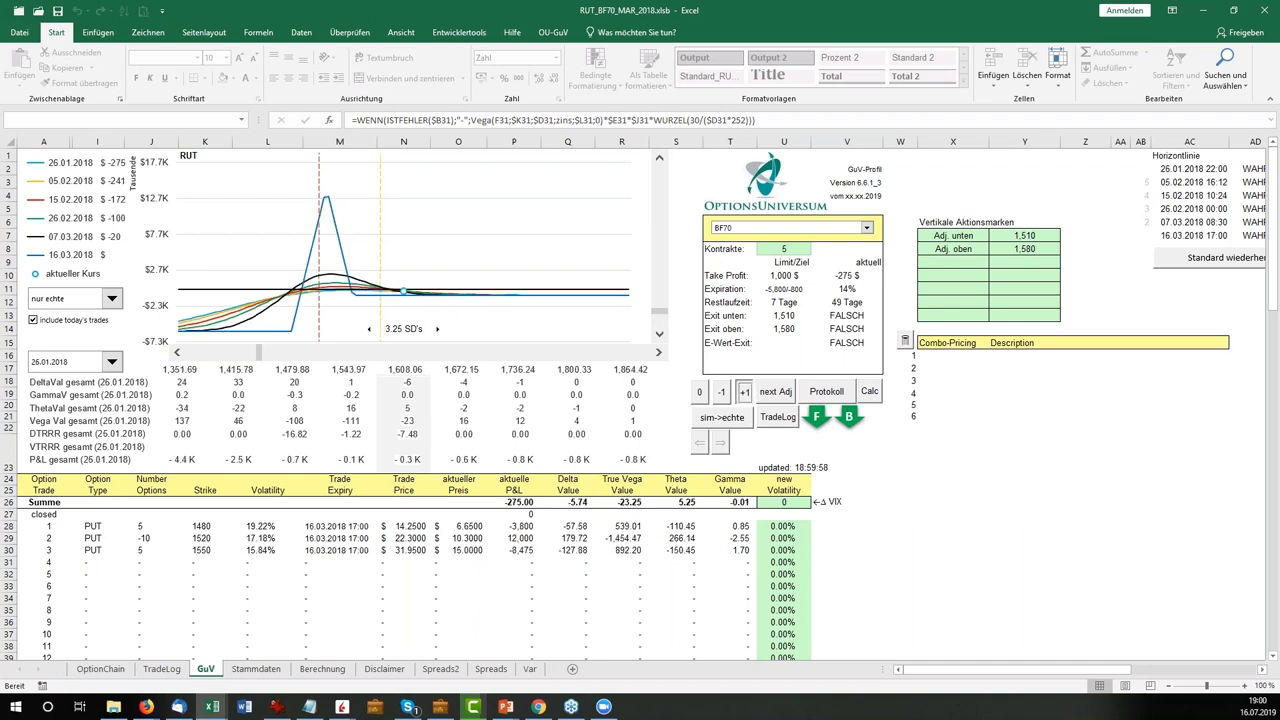
Advance the evaluation date to 31.01.2018, and check the expiration curve's value just above the butterfly's upper strike.
click(744, 392)
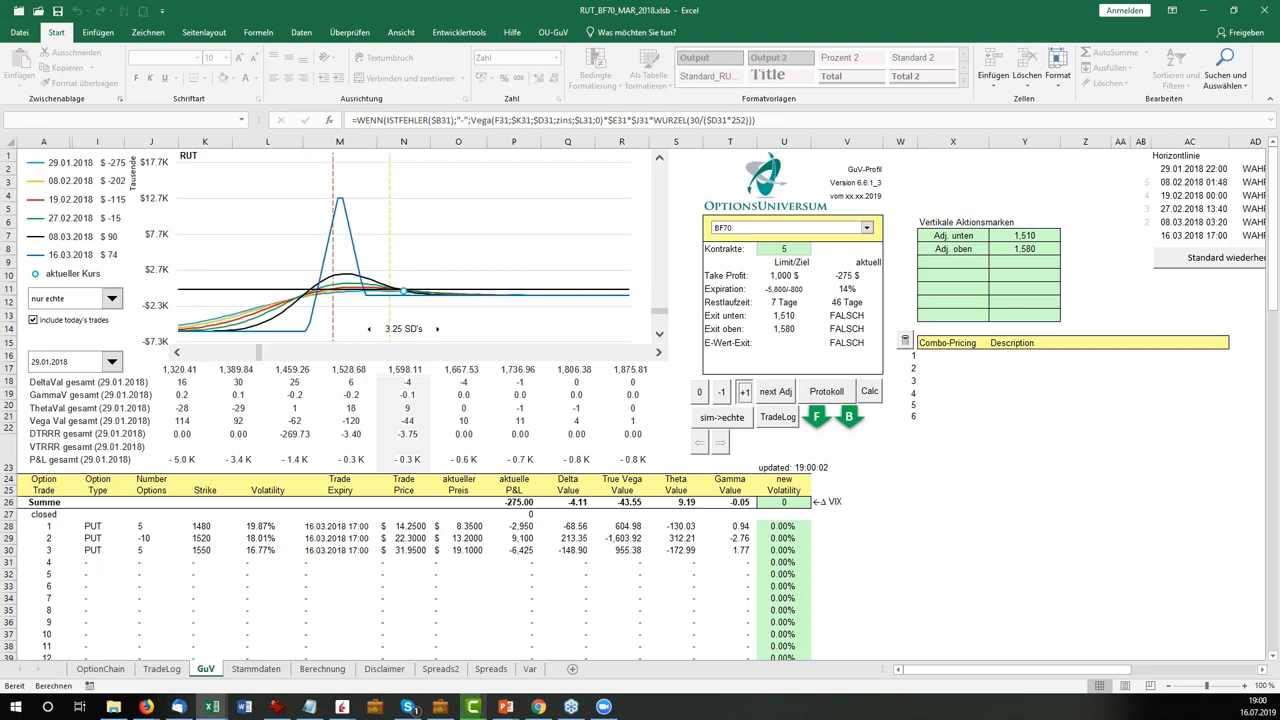
click(744, 392)
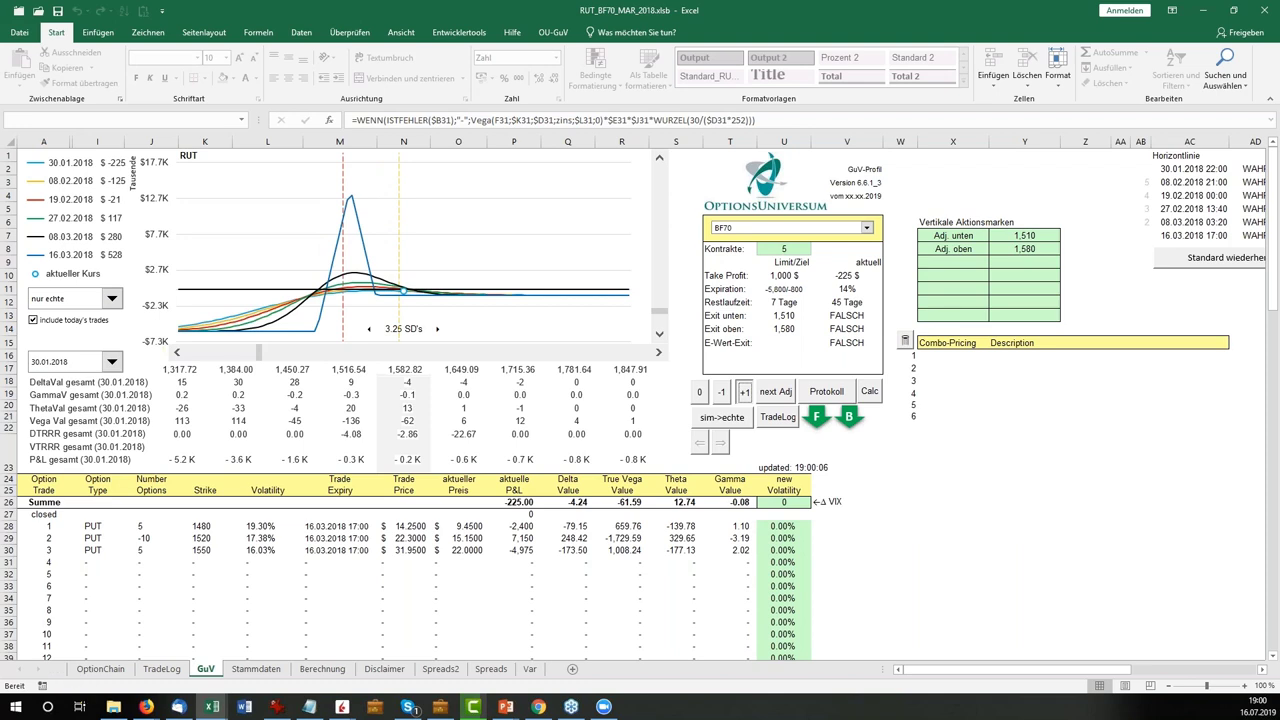
click(744, 392)
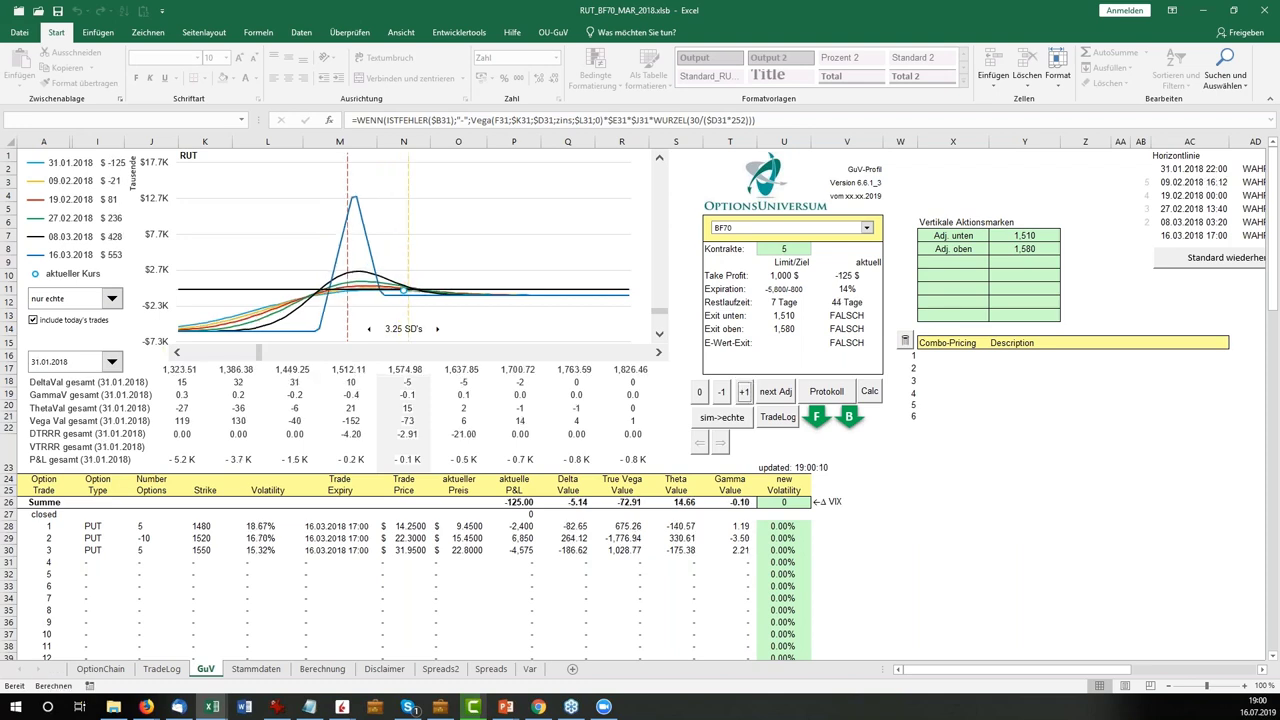
mouse_move(381, 300)
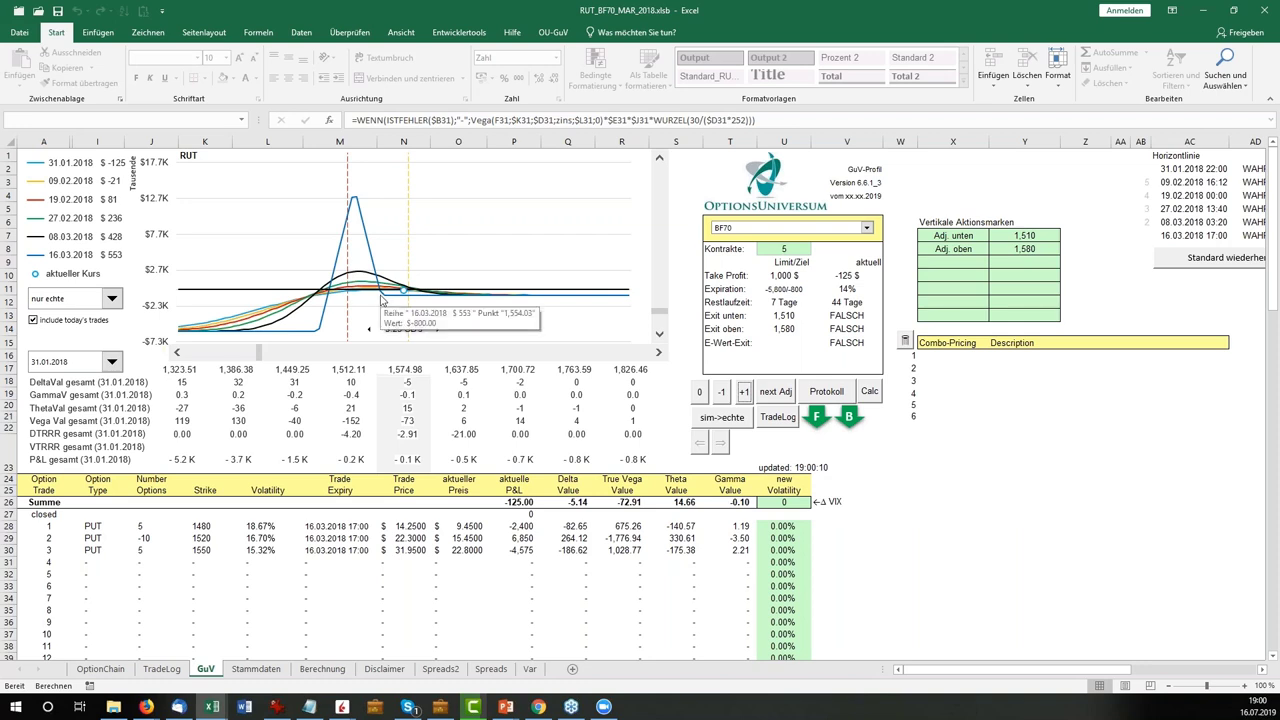
Advance the evaluation date through 01.02.2018 and 02.02.2018 to 05.02.2018, where the lower exit rule is to be evaluated.
click(744, 393)
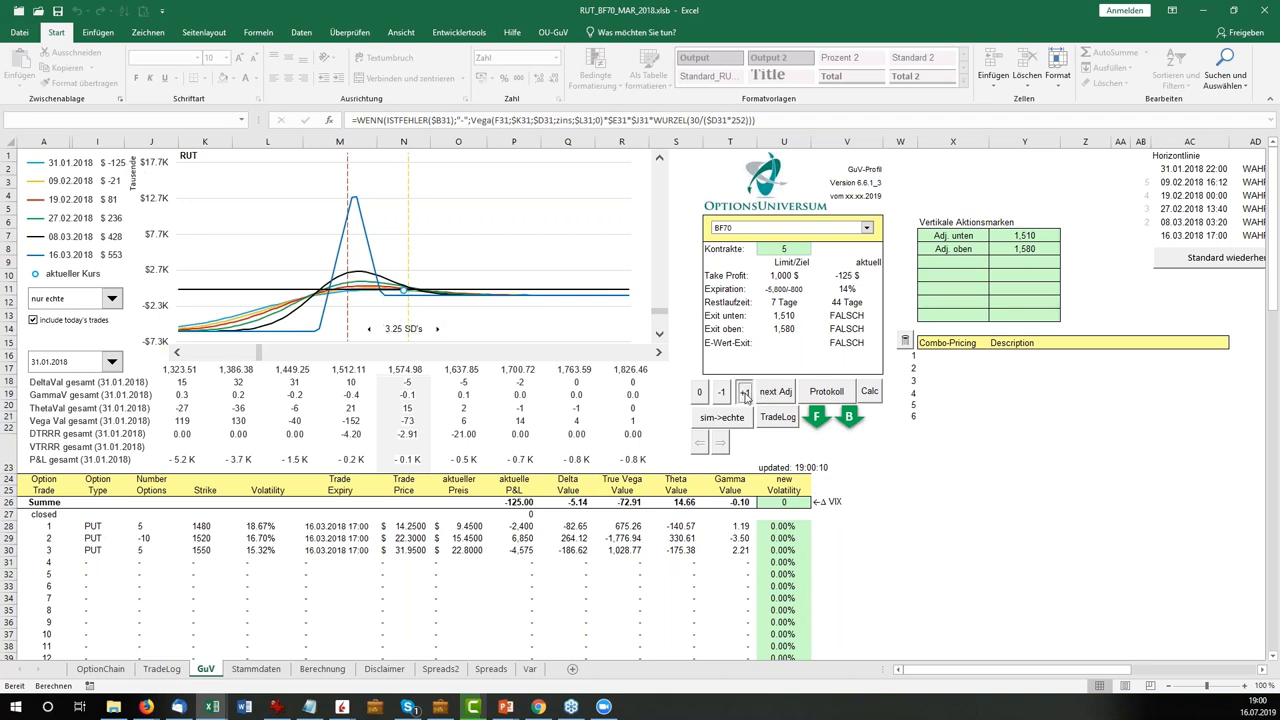
click(744, 393)
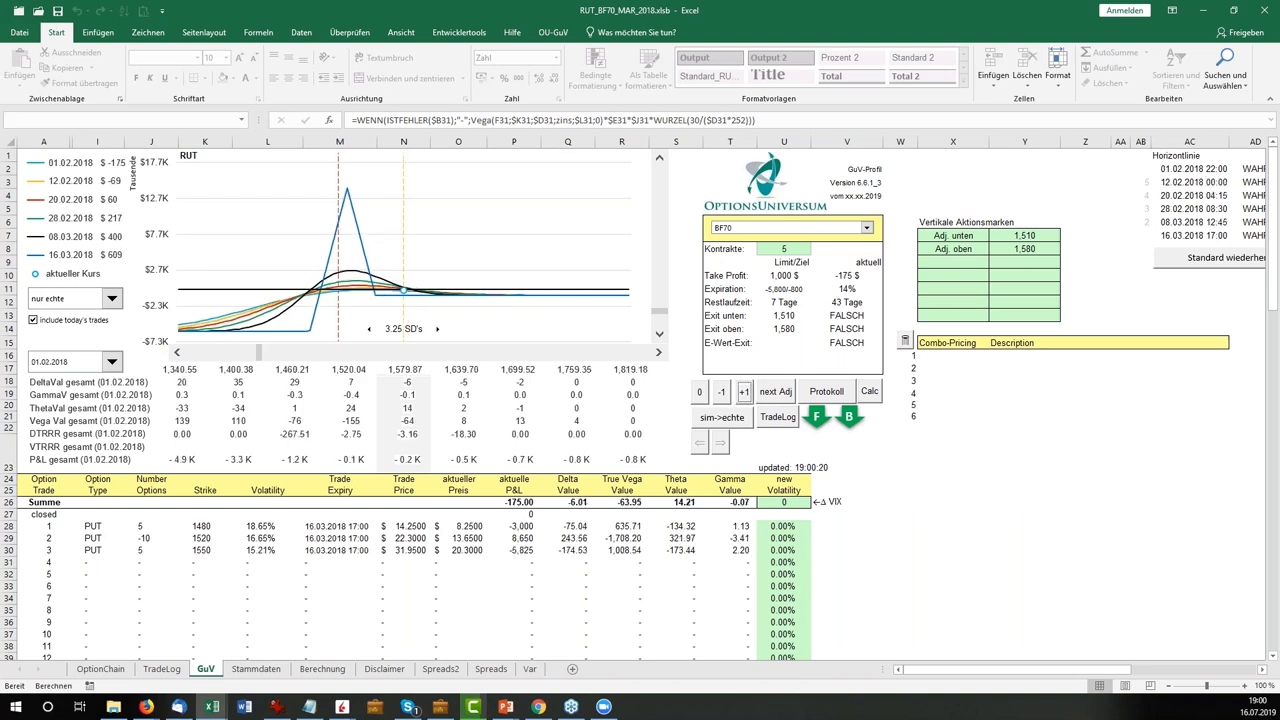
click(744, 393)
click(744, 393)
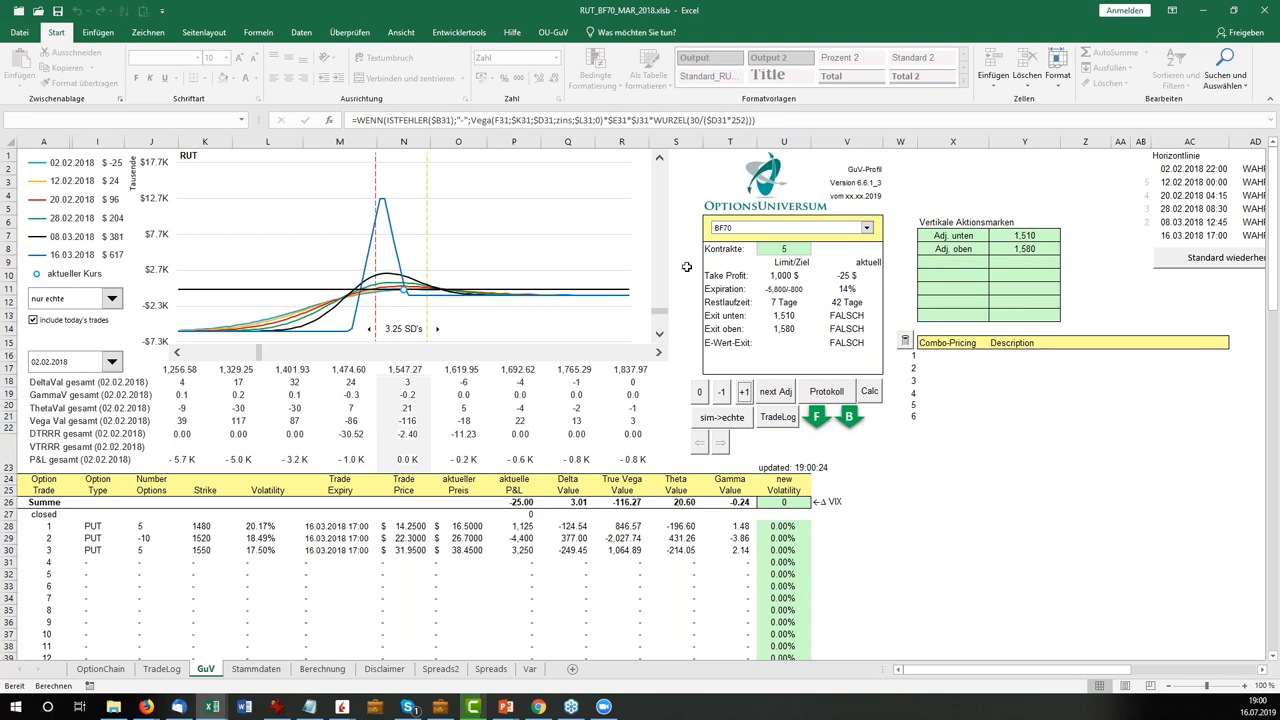
mouse_move(402, 291)
click(744, 391)
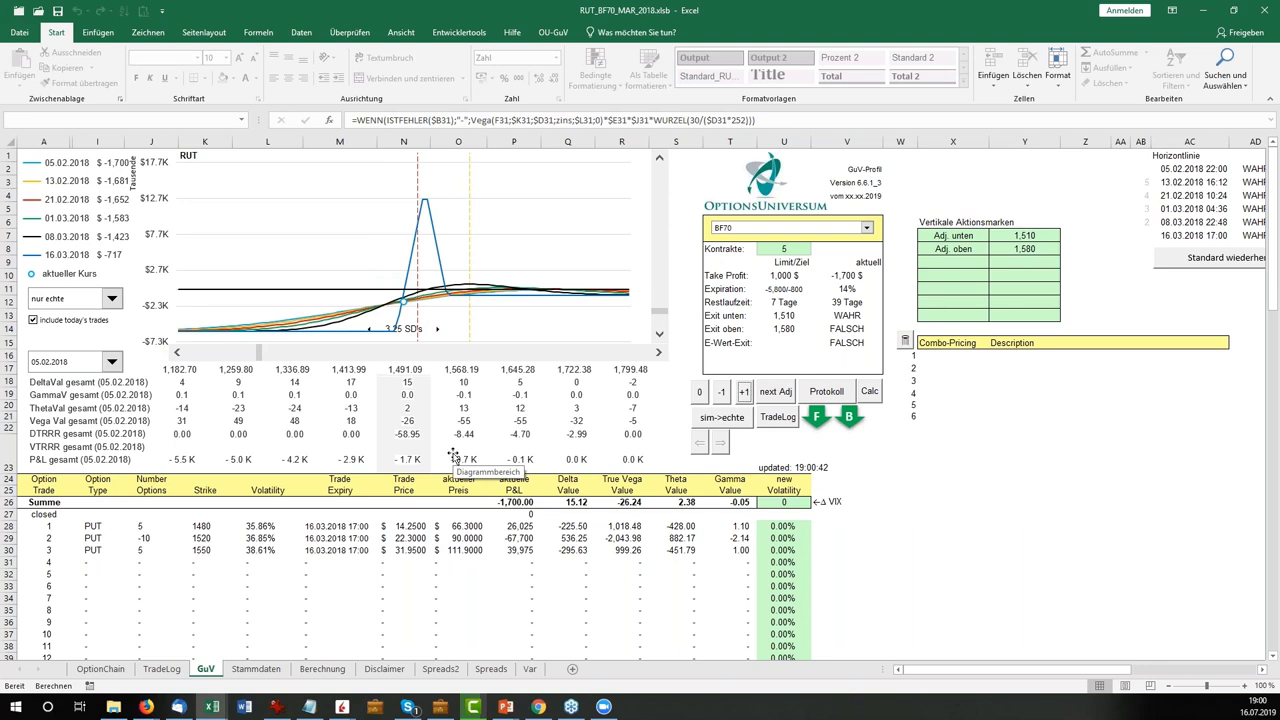
Inspect the payoff chart for 05.02.2018, and compare it with the RUT price chart on the Beispieltrades BF70 presentation slide.
mouse_move(350, 331)
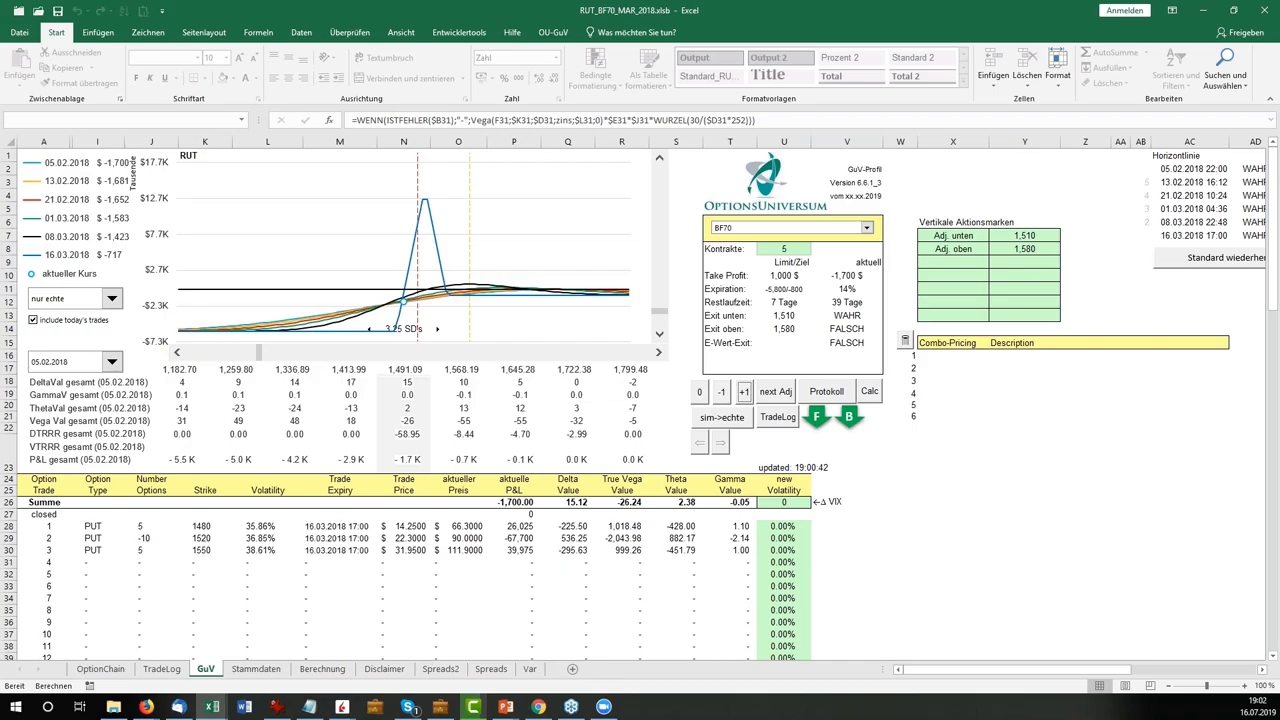
key(alt+Tab)
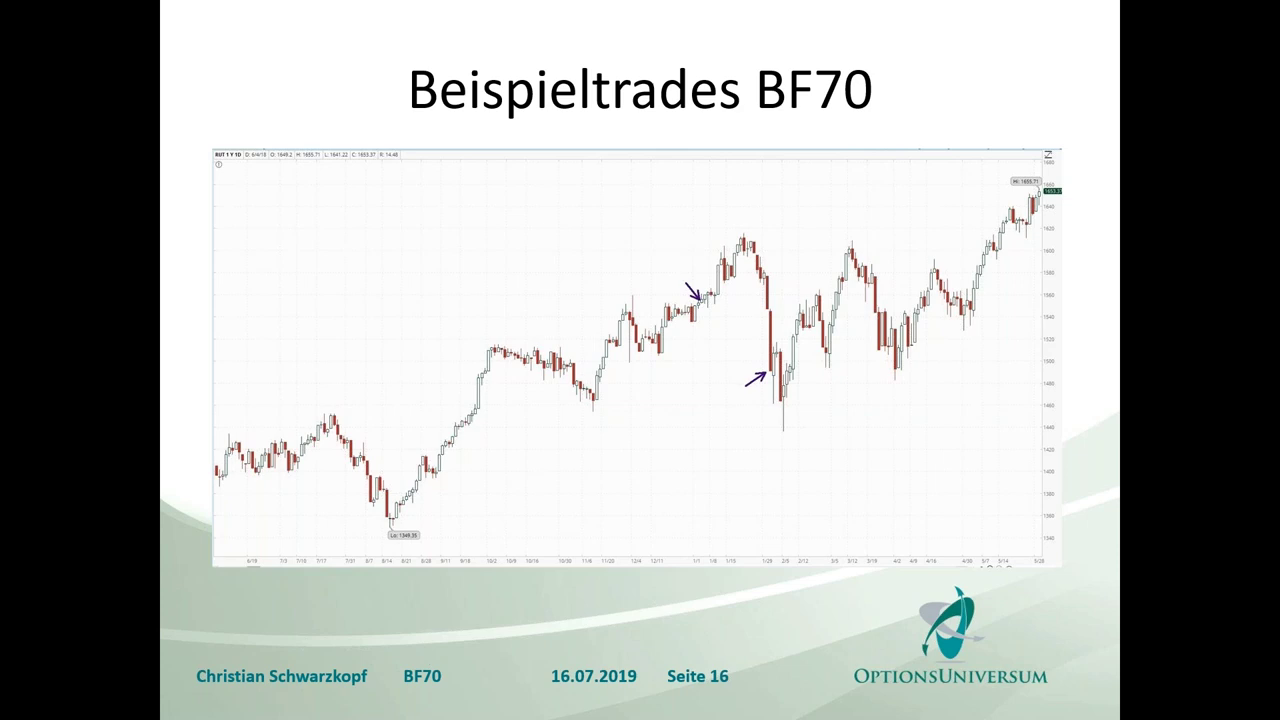
key(alt+Tab)
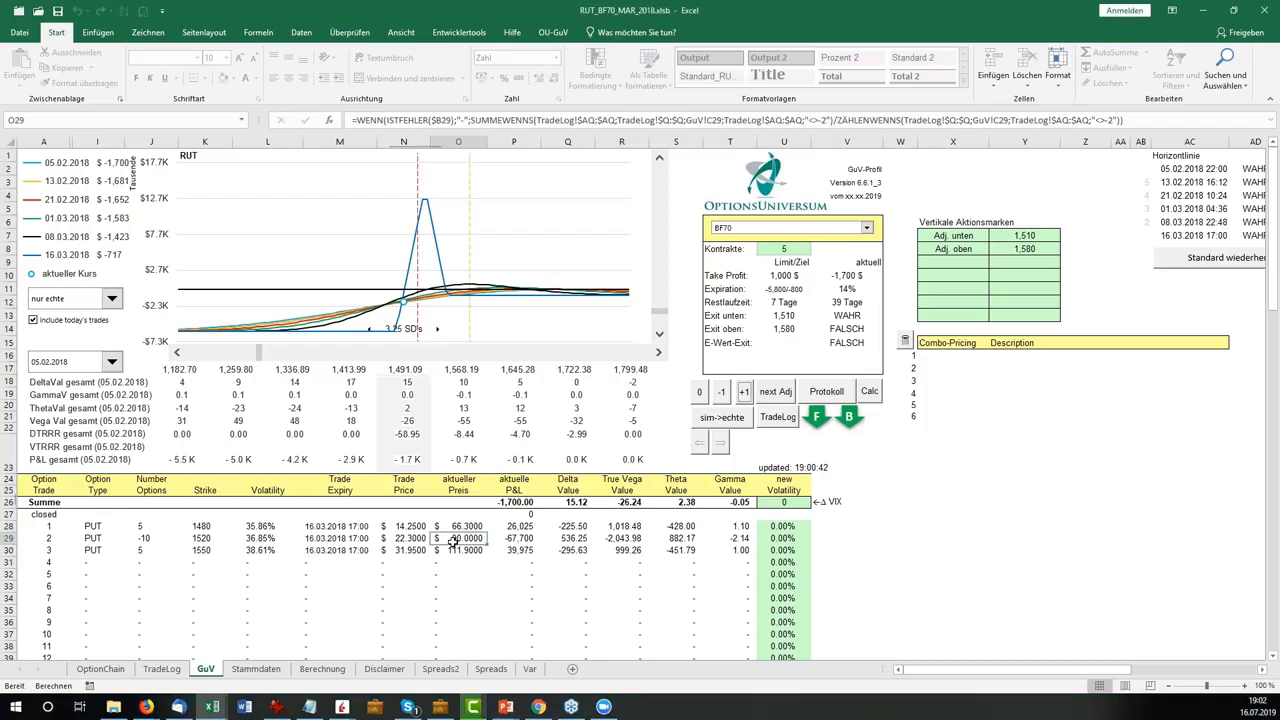
Step the evaluation date past the exit day to 08.02.2018 to examine how the position would have developed.
click(748, 393)
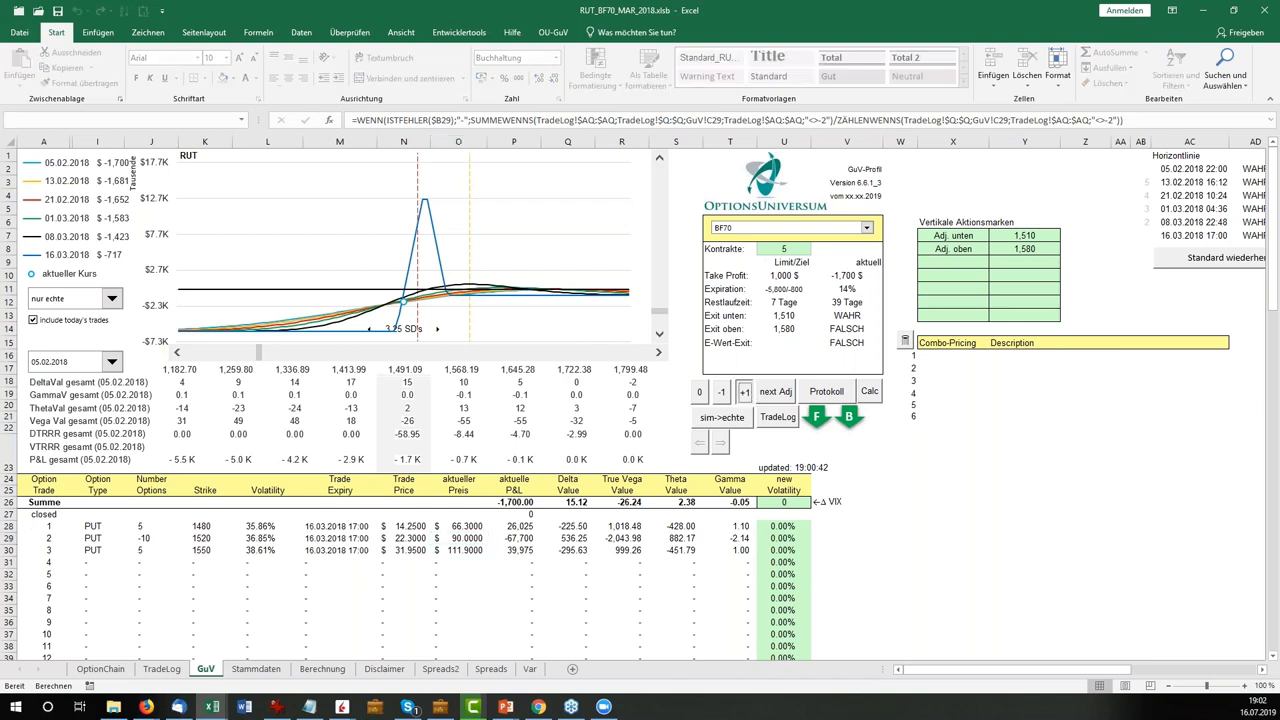
click(744, 392)
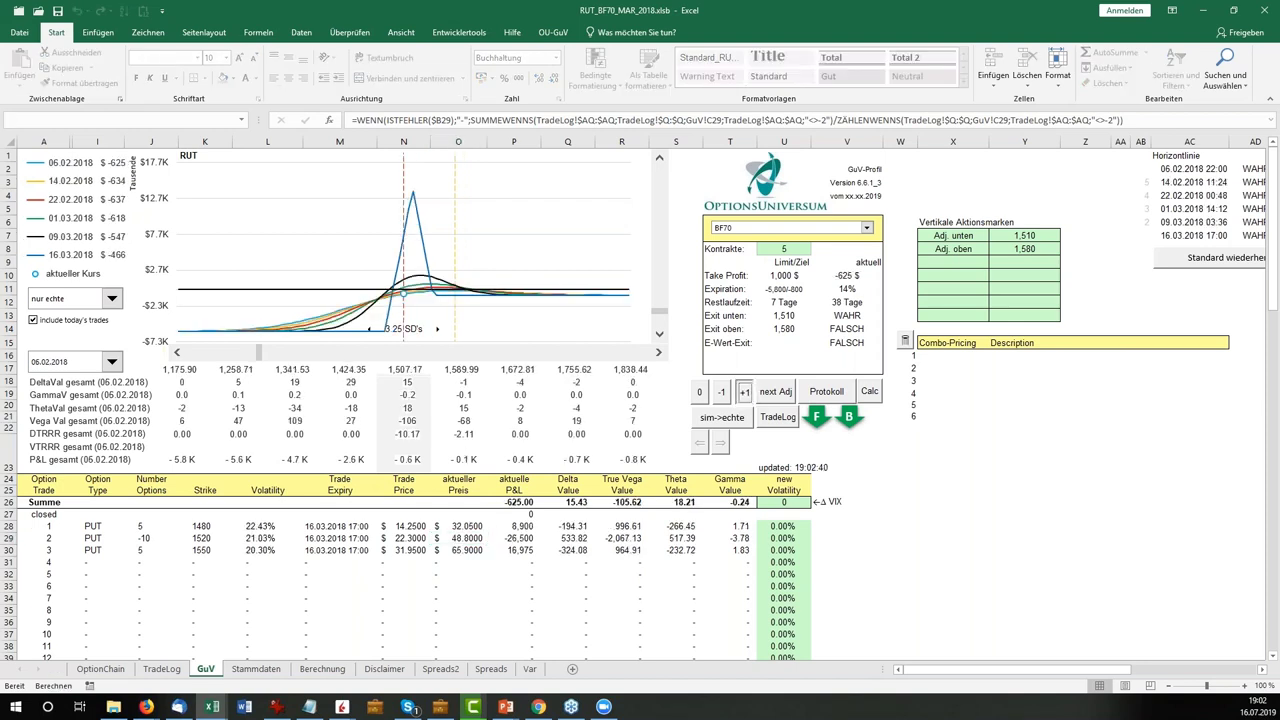
click(745, 393)
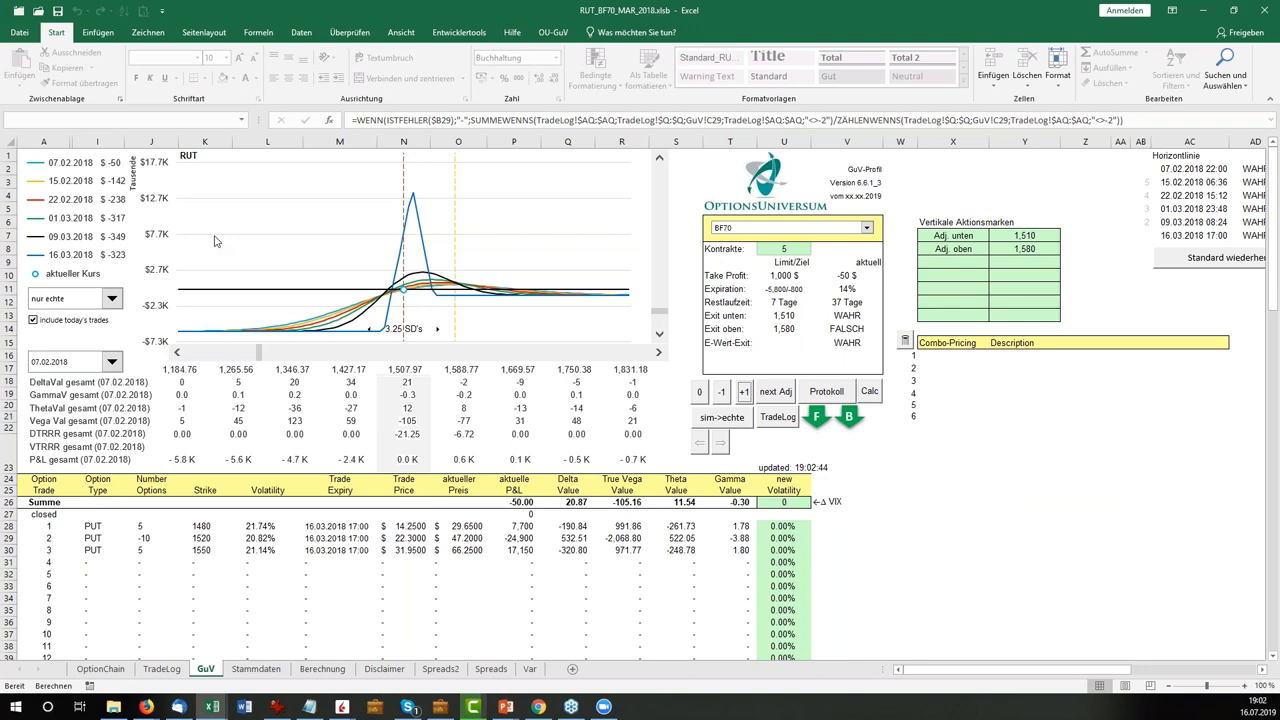
click(746, 394)
click(744, 391)
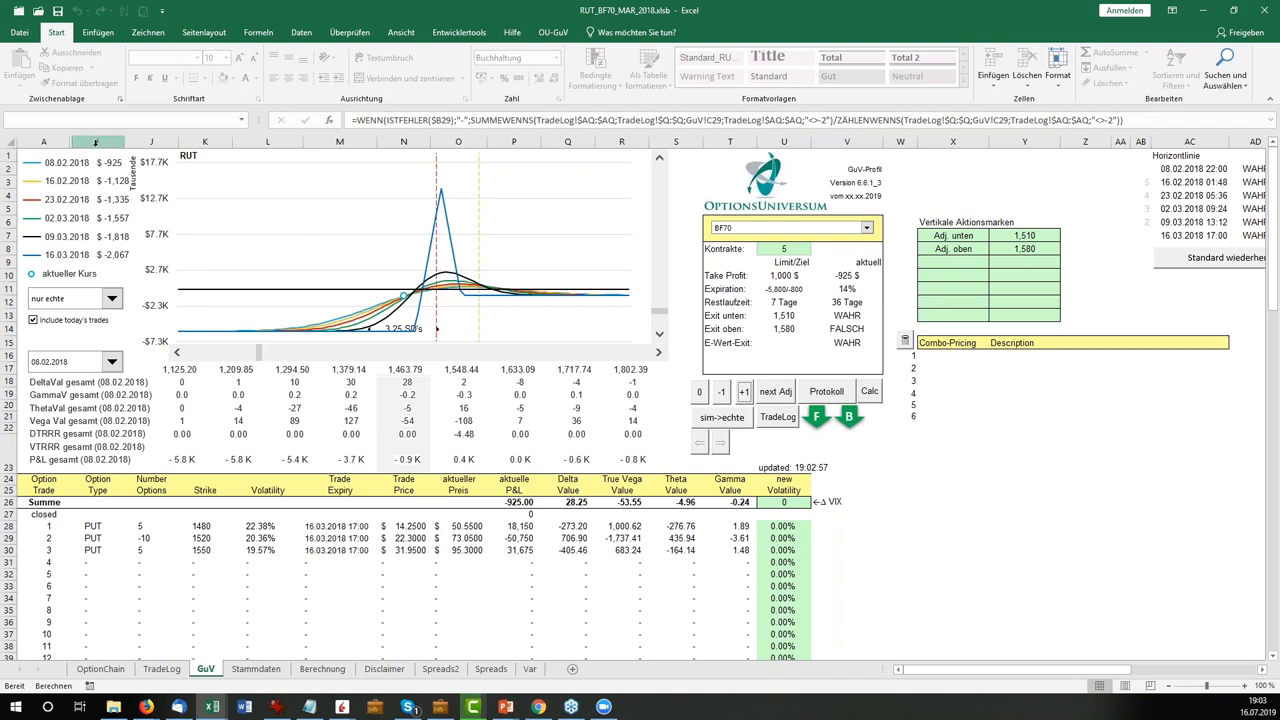
Step the evaluation date back day by day from 08.02.2018 to the exit day 05.02.2018.
click(724, 393)
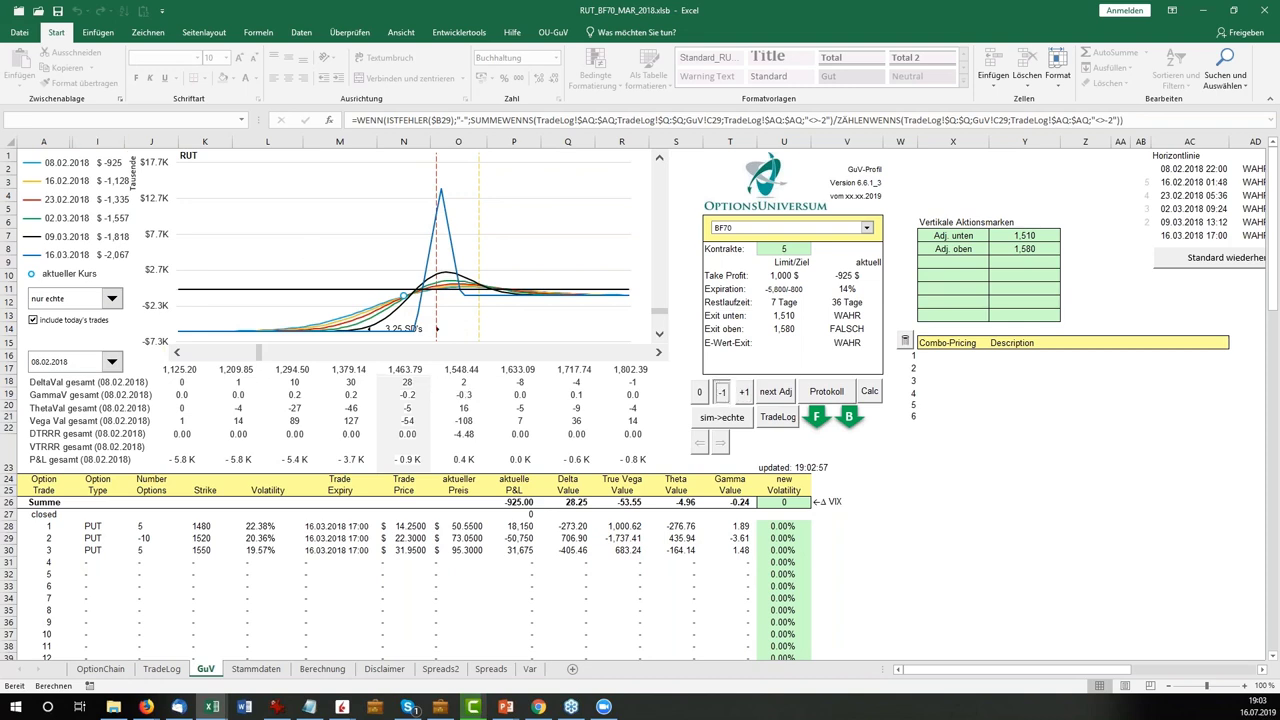
click(722, 395)
click(722, 395)
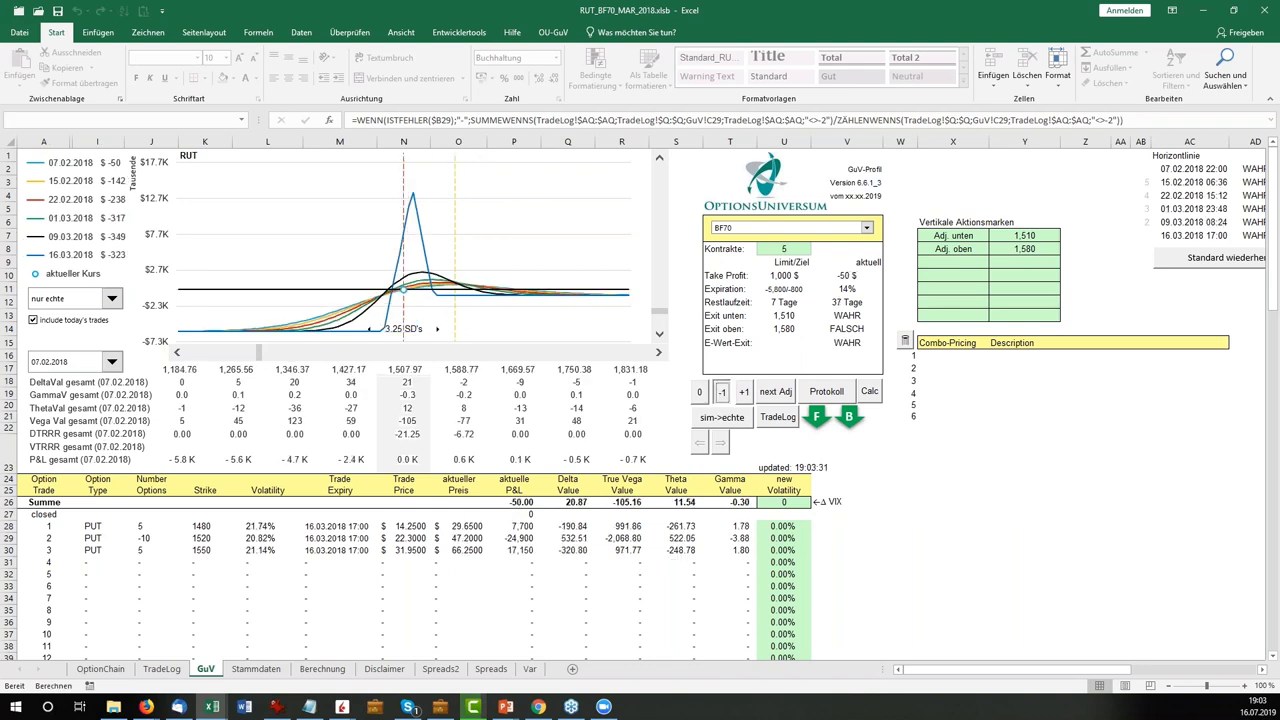
click(722, 395)
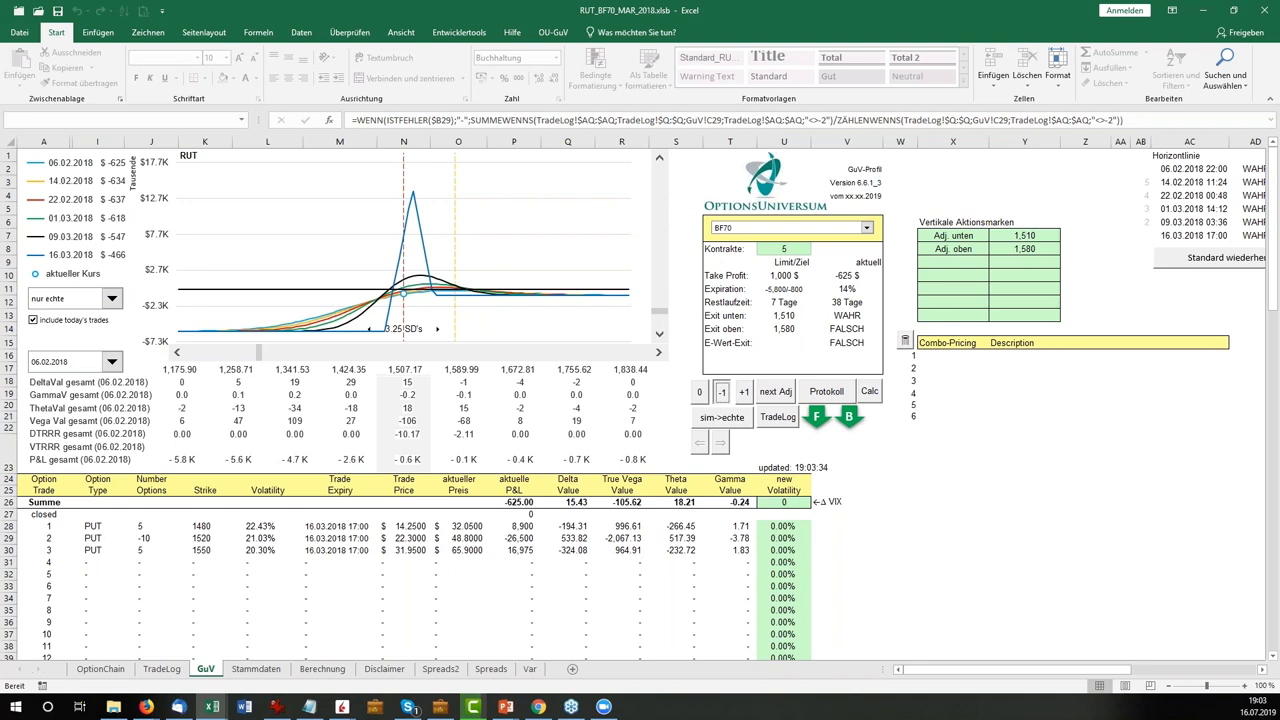
click(722, 392)
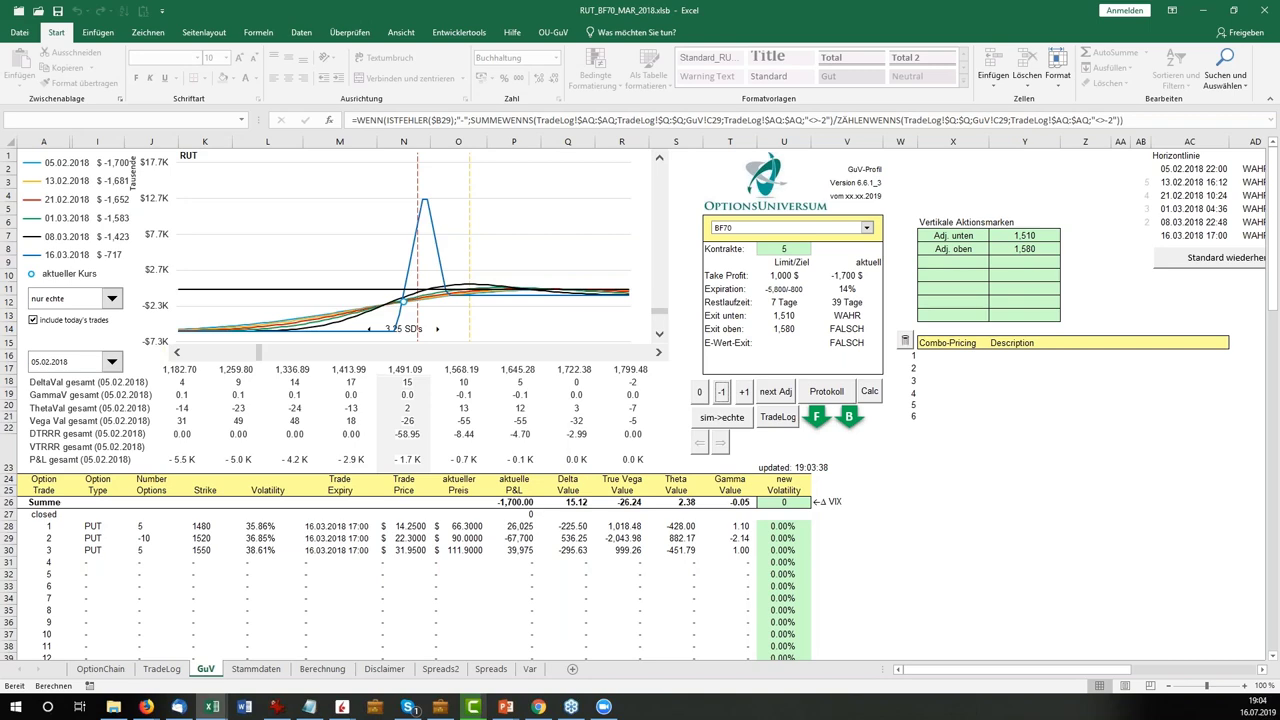
Switch to the PowerPoint presentation and review the March 2018 trade's Entry and Exit (Stopp Loss) slides.
key(alt+Tab)
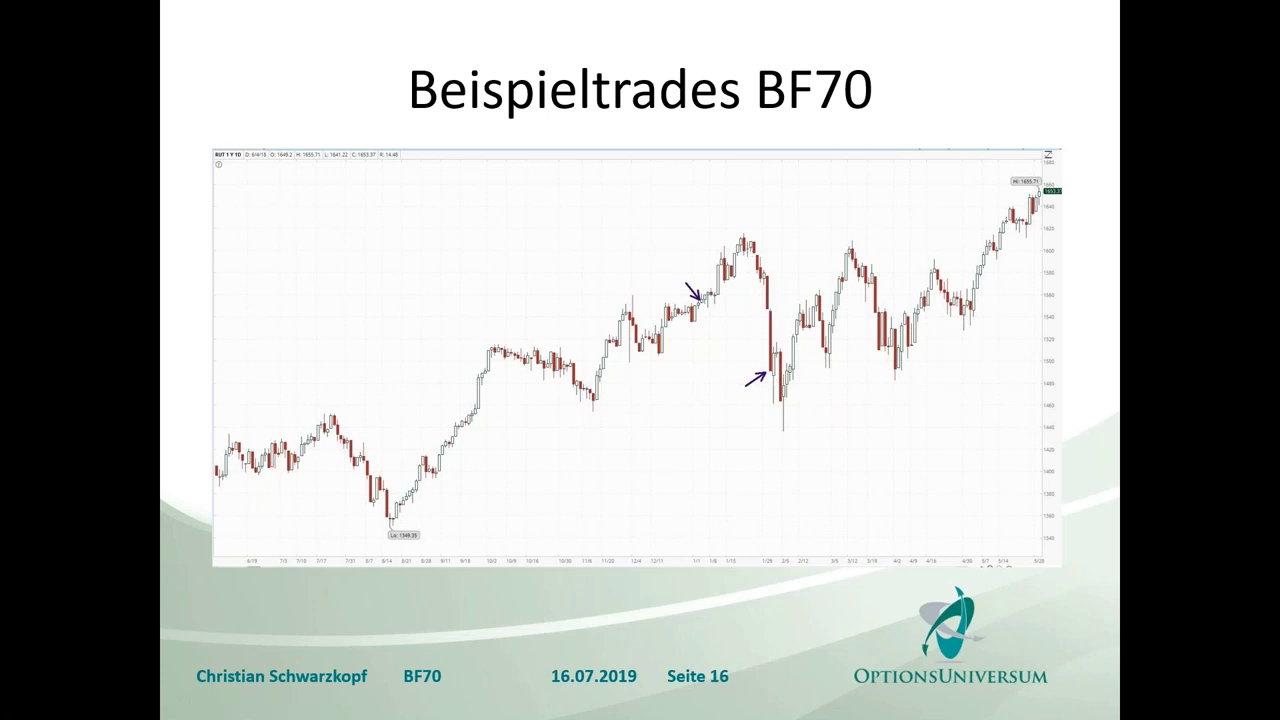
key(Right)
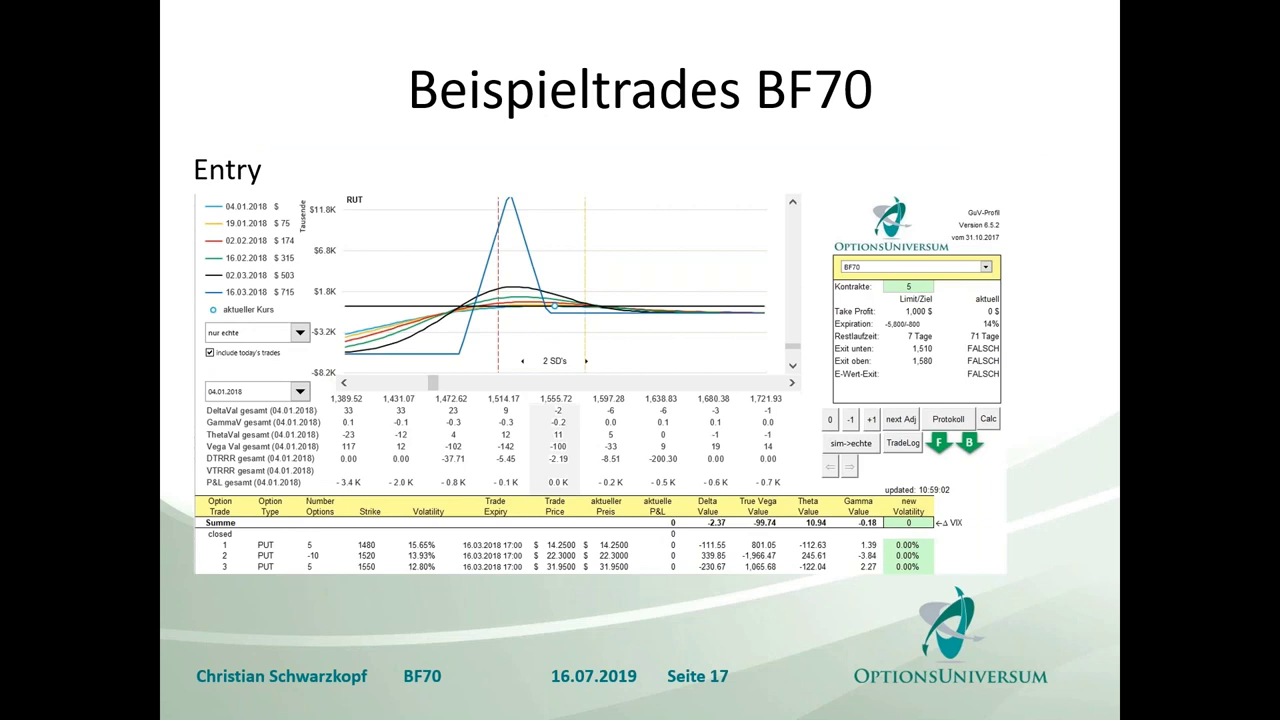
key(Right)
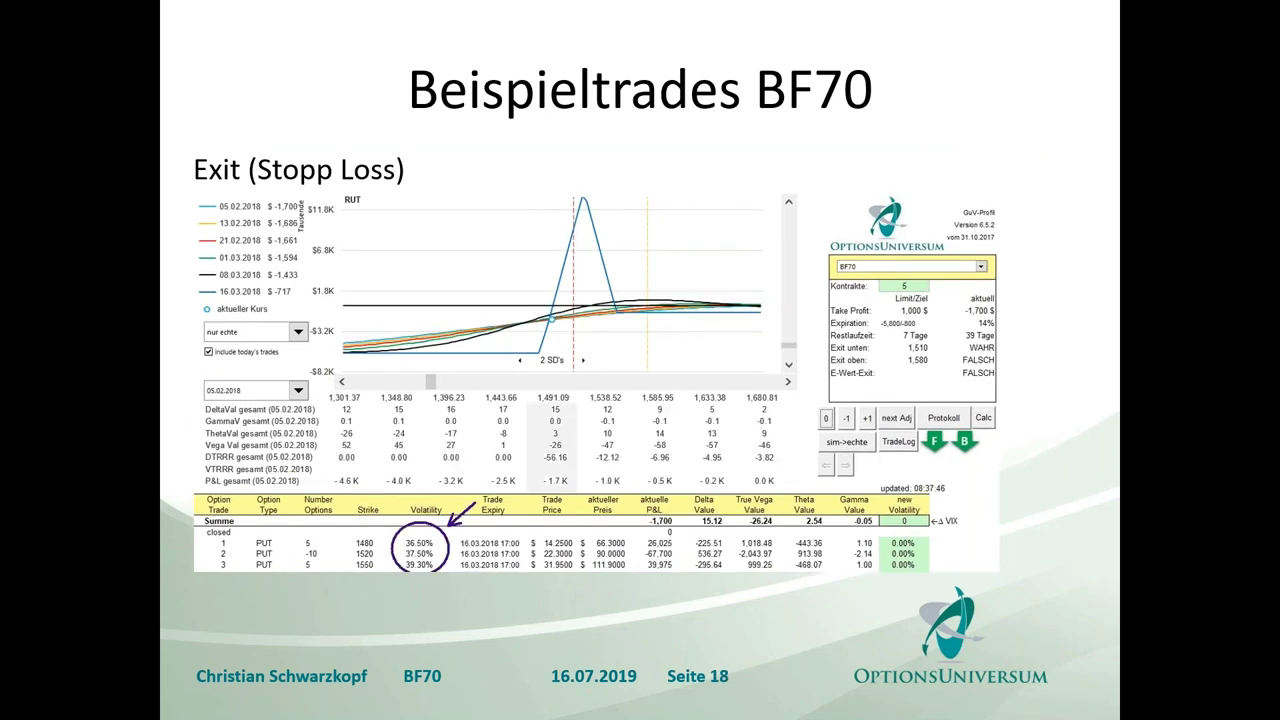
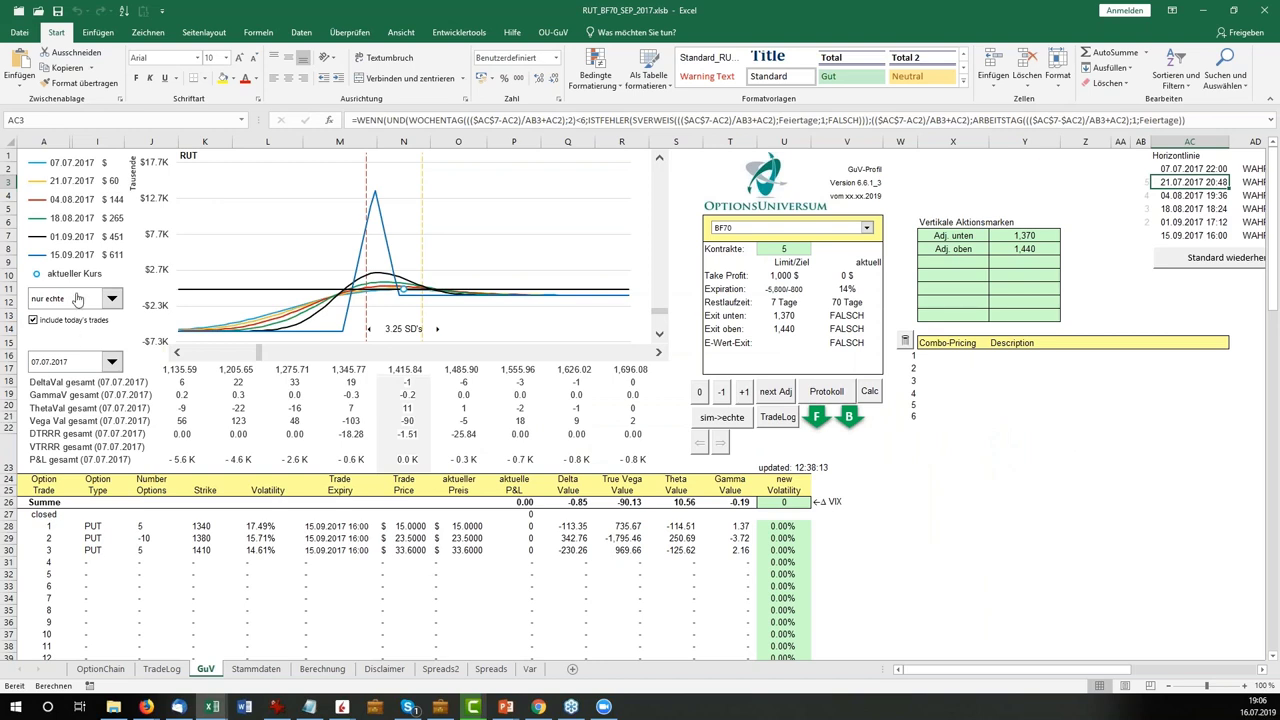
Review the September 2017 trade's expiration limits and put legs, and advance the evaluation date day by day from 07.07.2017 to 14.07.2017.
click(773, 289)
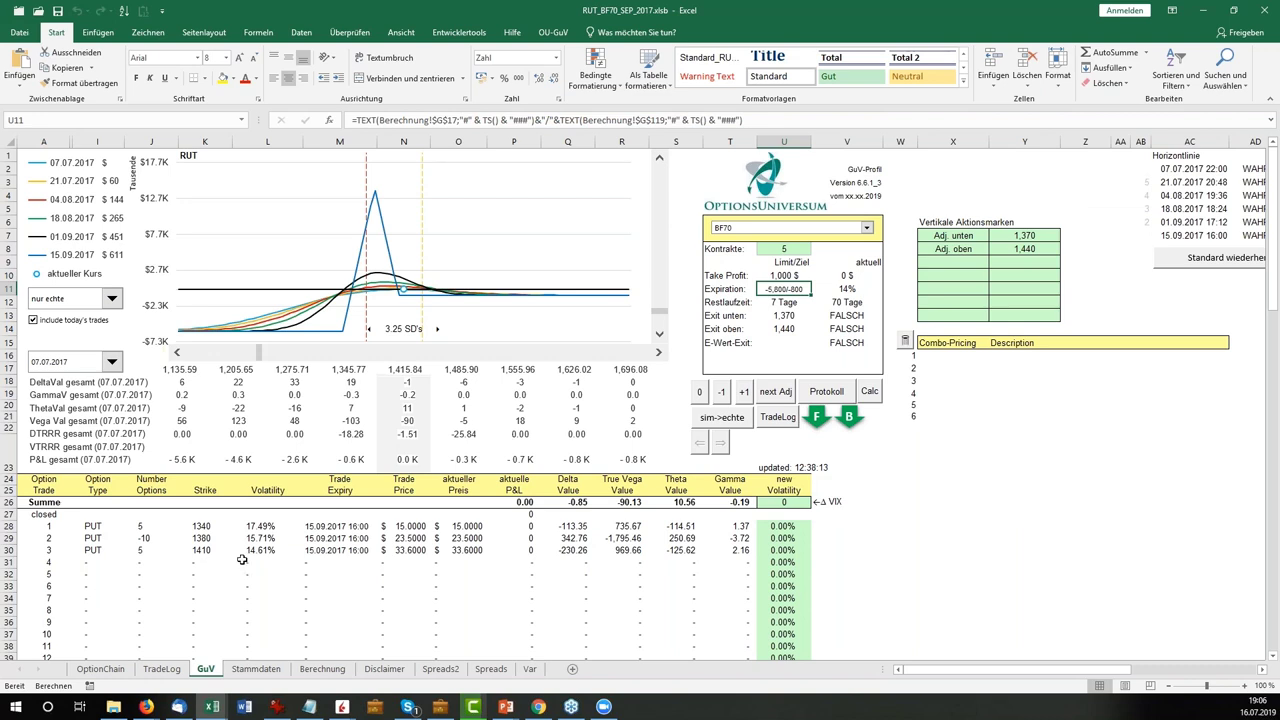
click(366, 549)
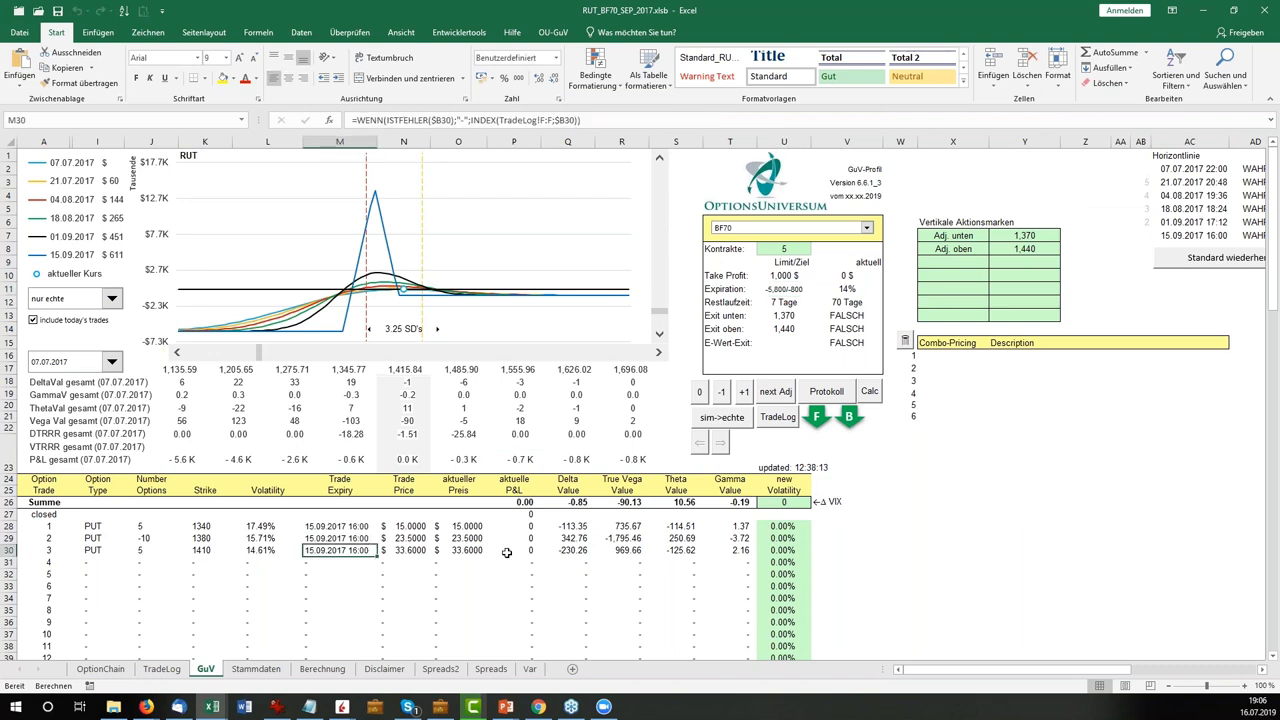
click(744, 394)
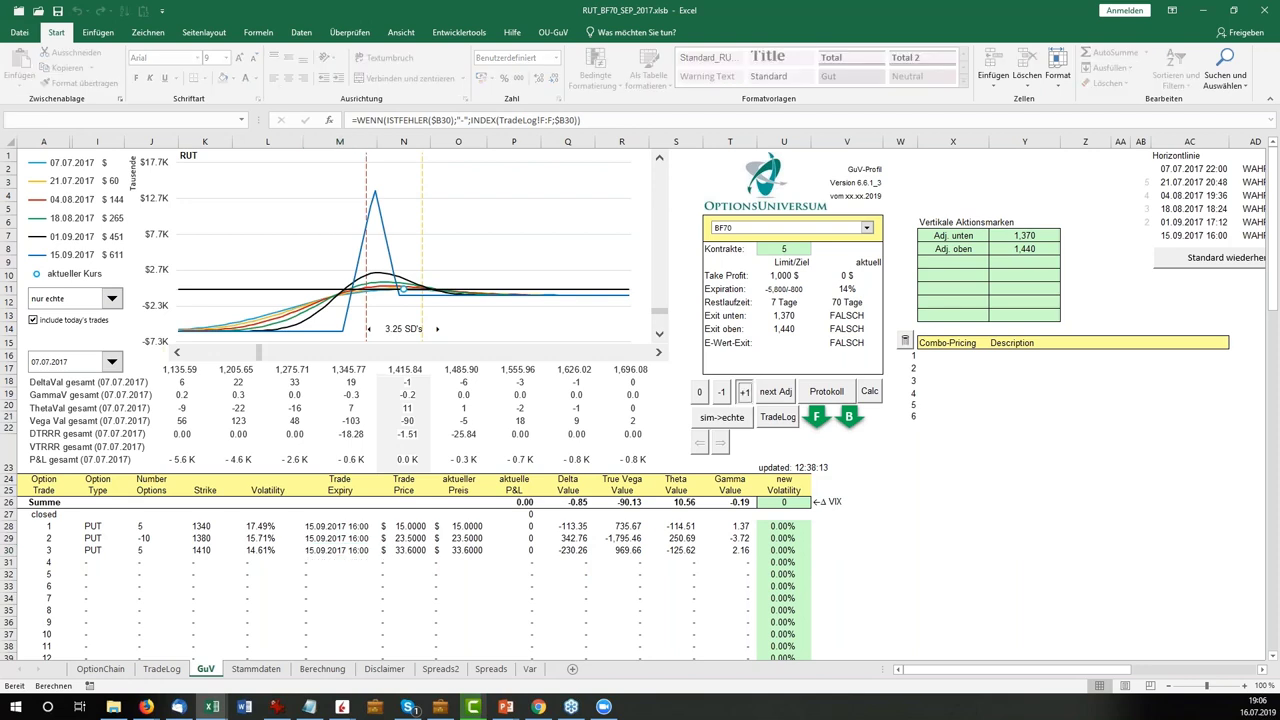
click(744, 392)
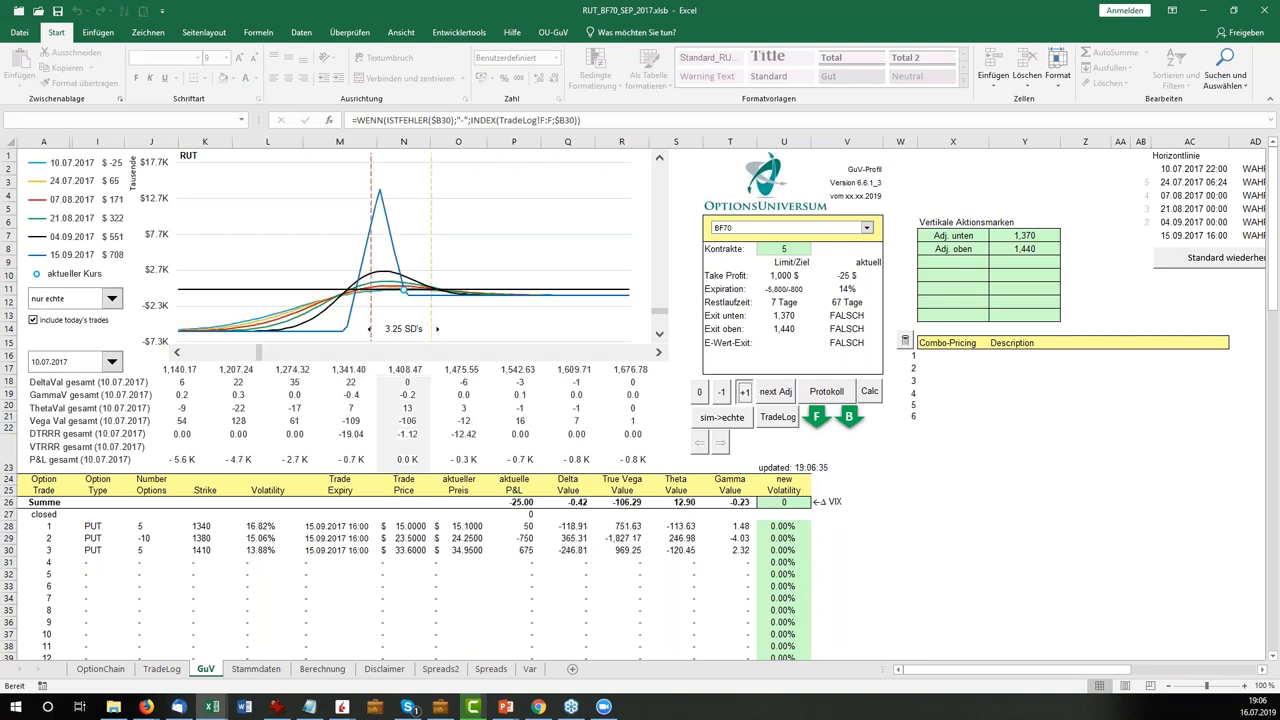
click(744, 392)
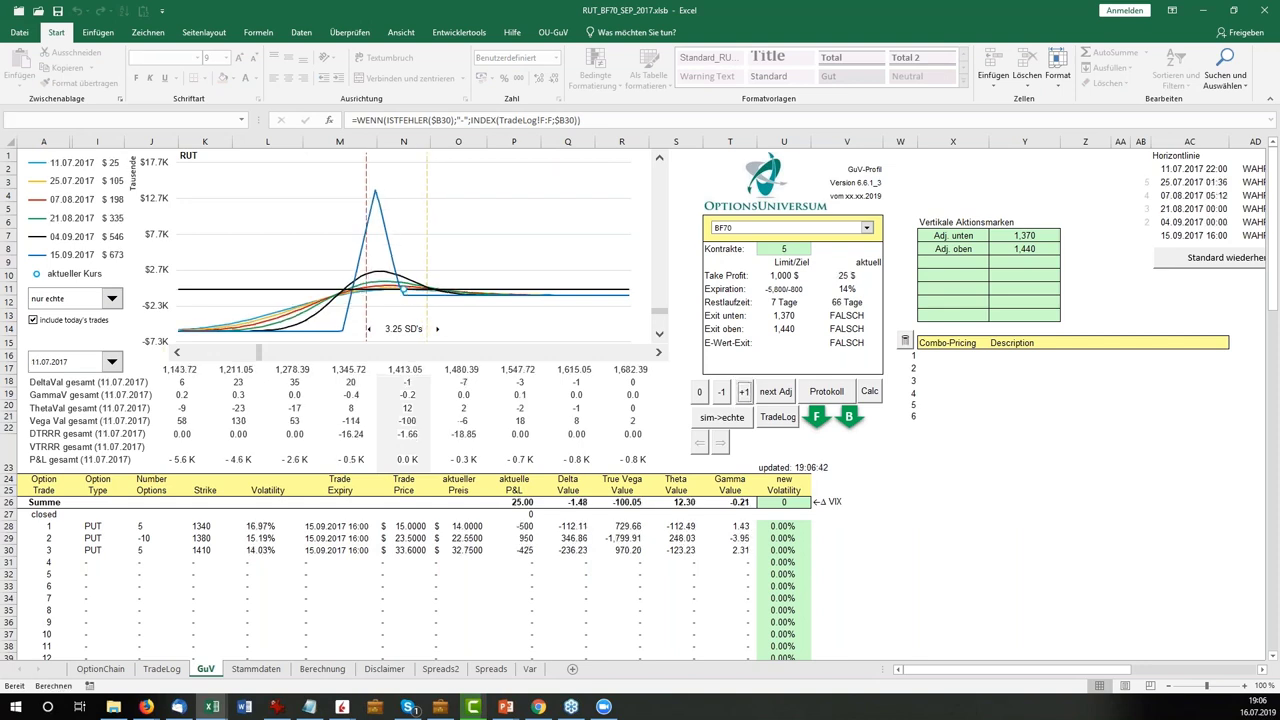
click(744, 394)
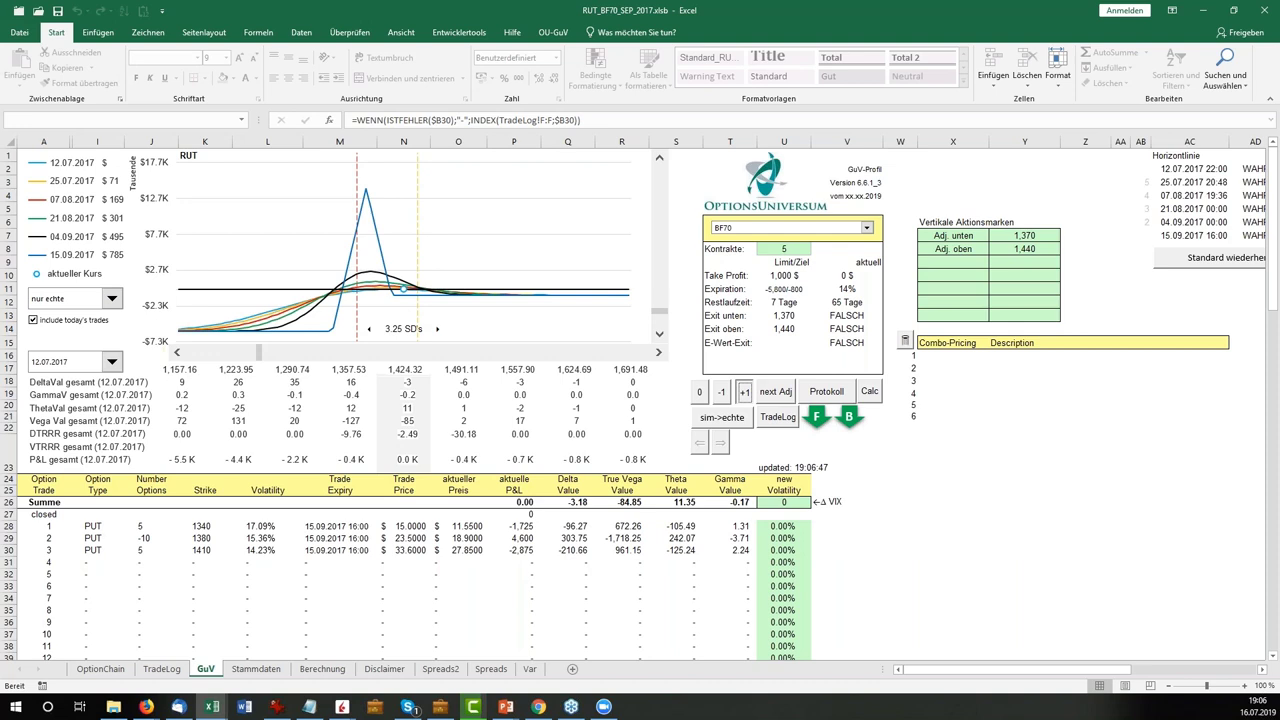
click(744, 394)
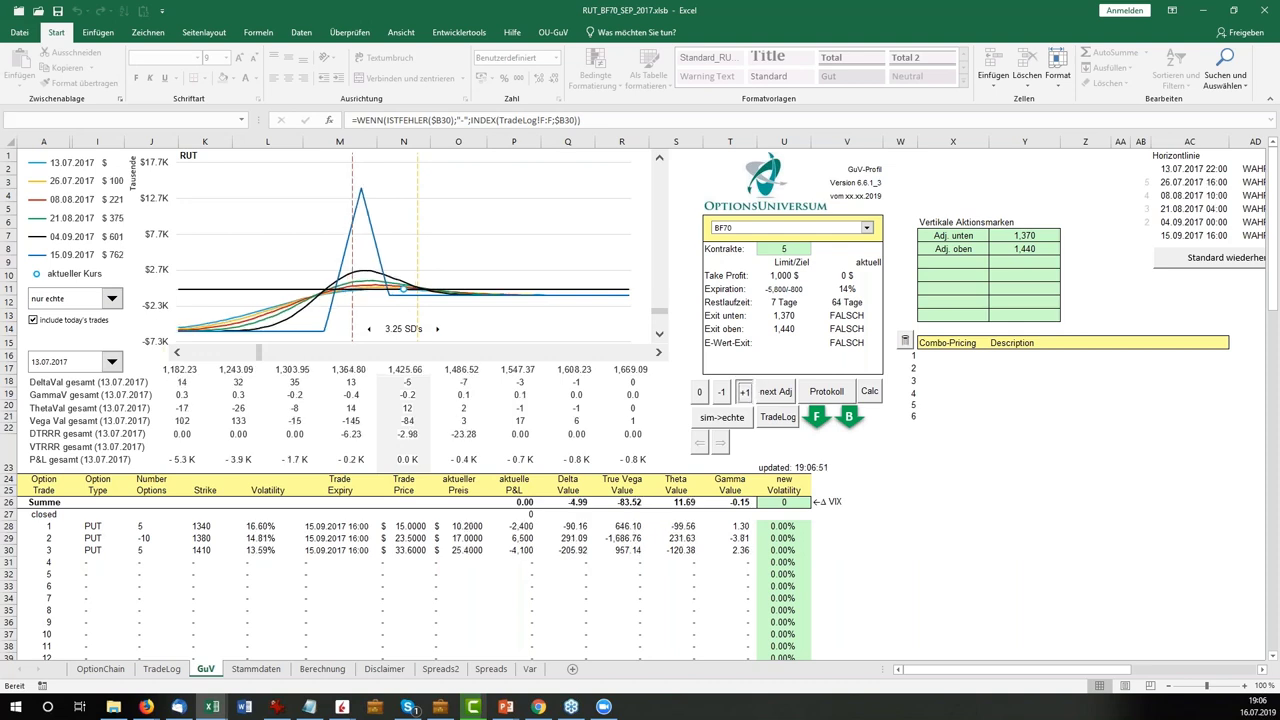
click(744, 394)
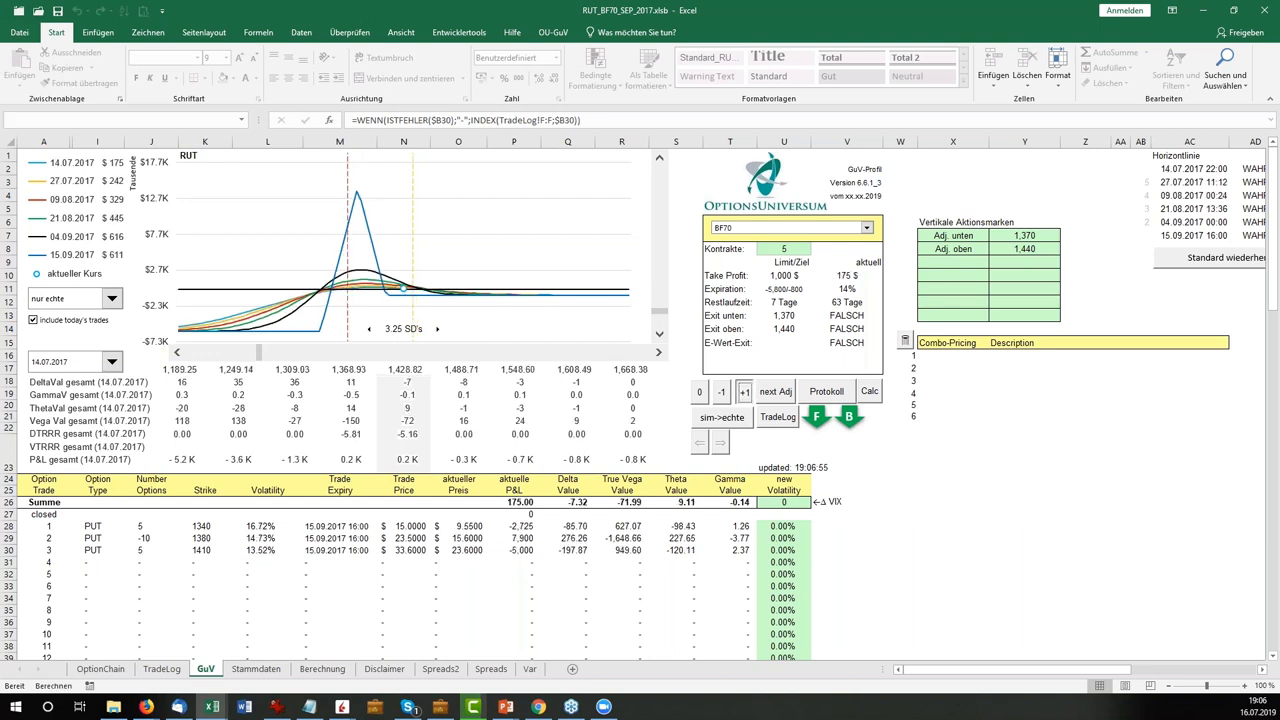
Advance the evaluation date one trading day at a time from 14.07.2017 to 24.07.2017.
click(744, 394)
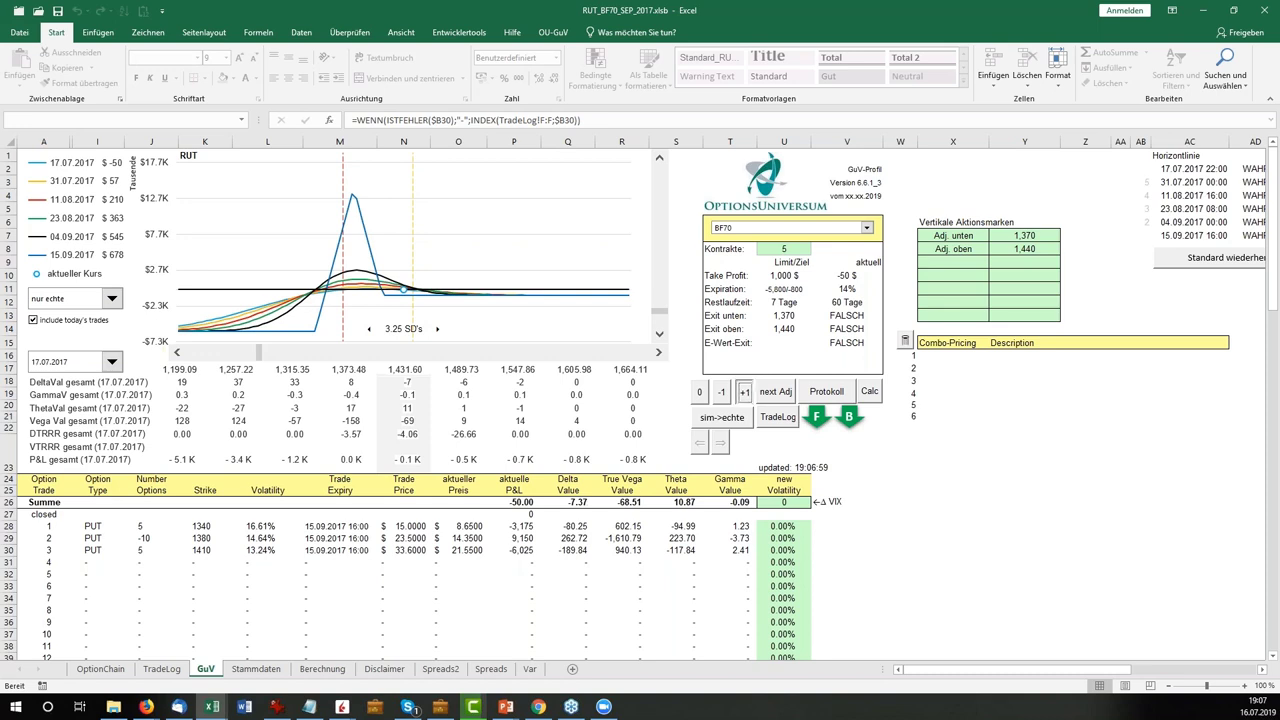
click(744, 394)
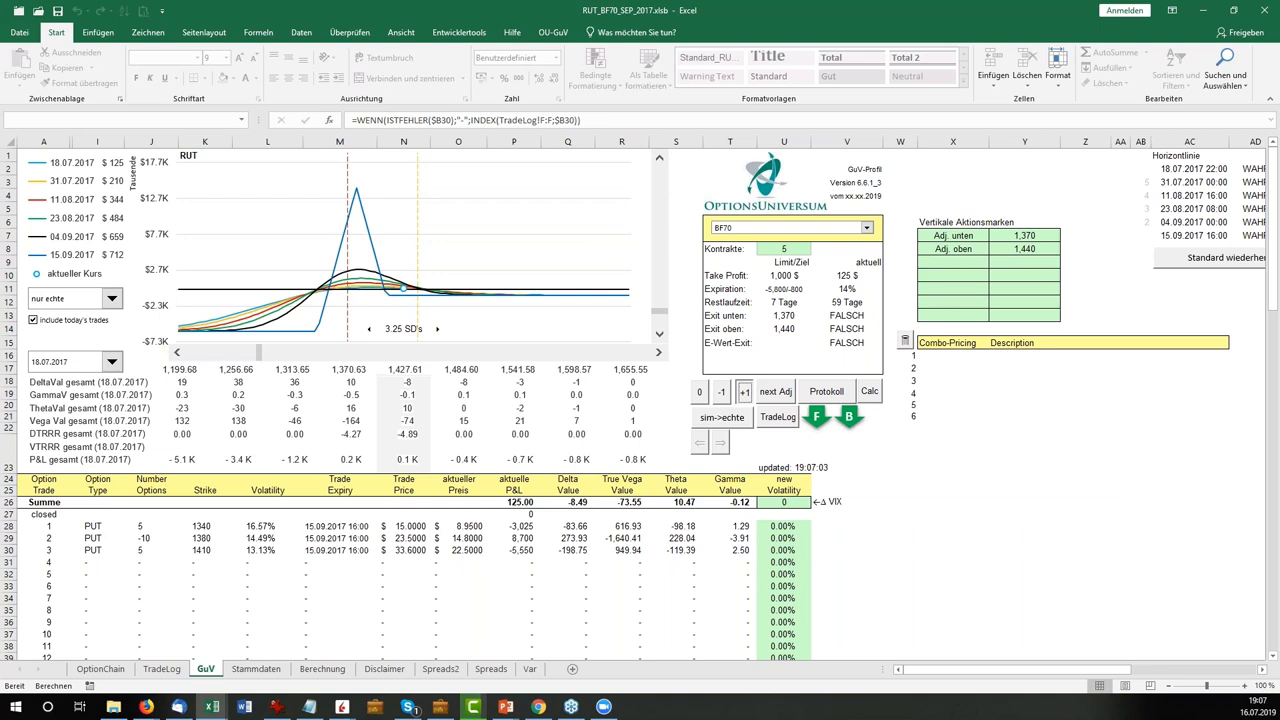
click(744, 394)
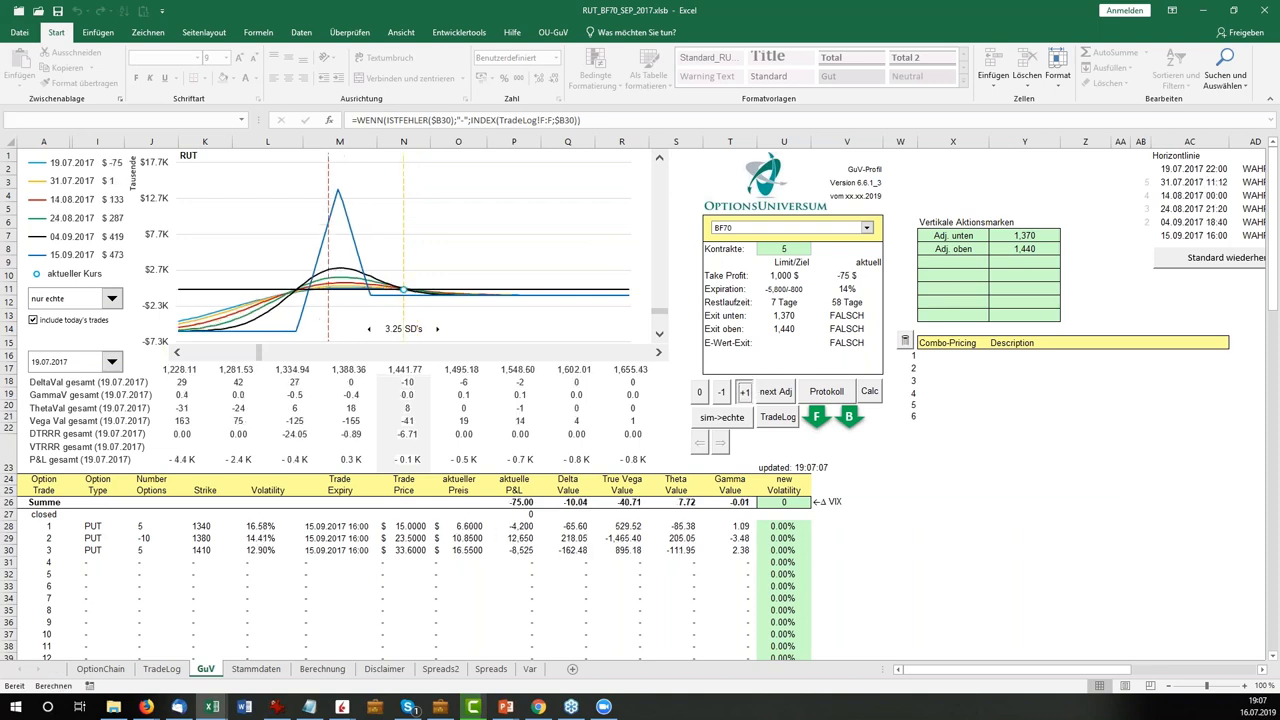
click(744, 394)
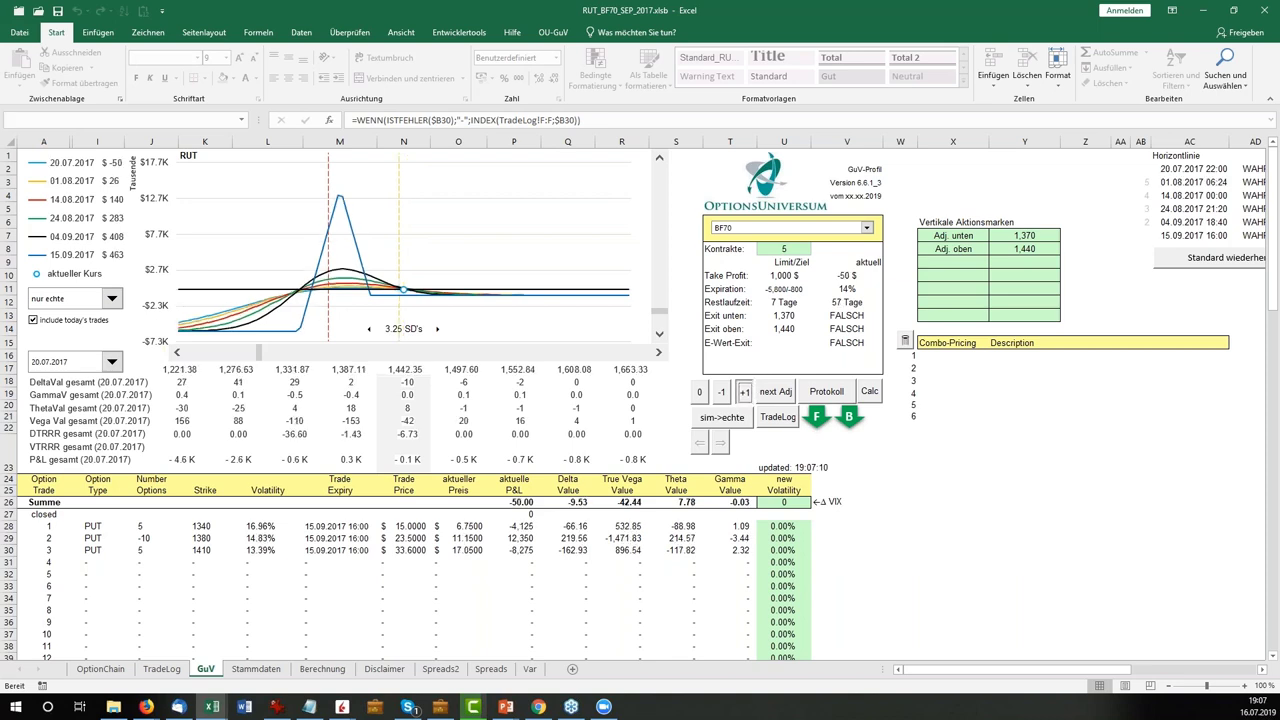
click(744, 394)
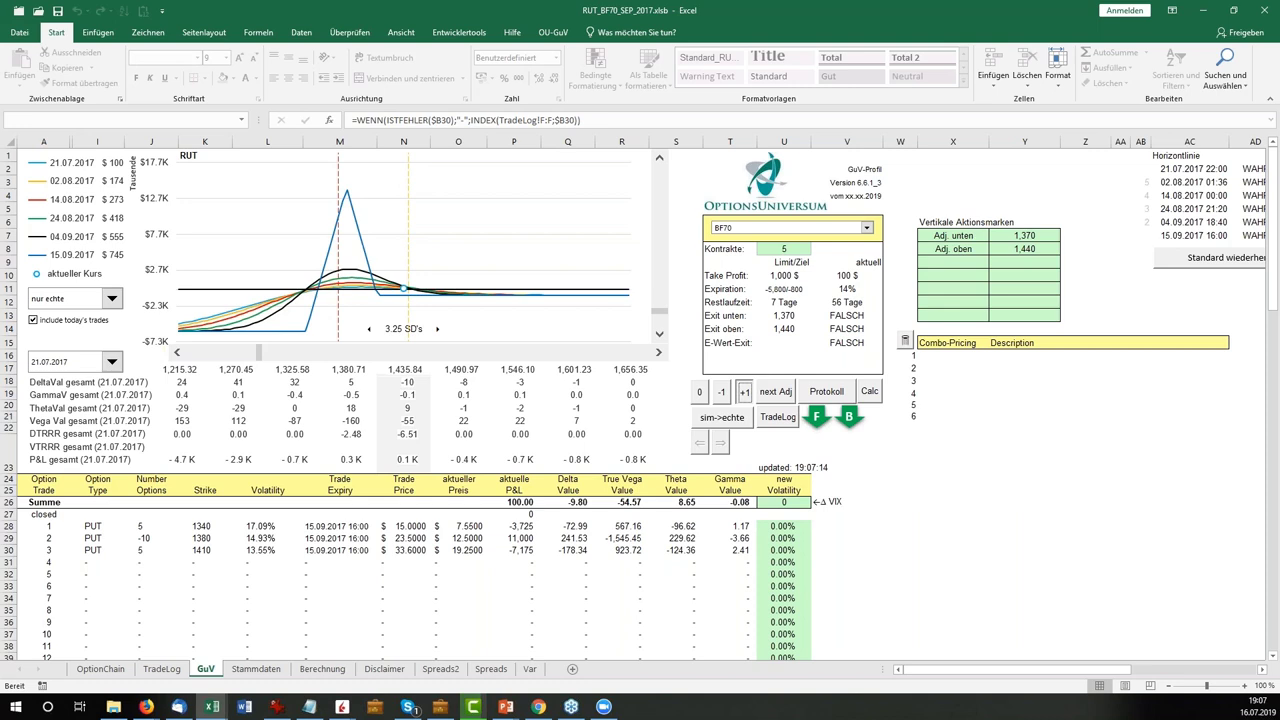
click(744, 394)
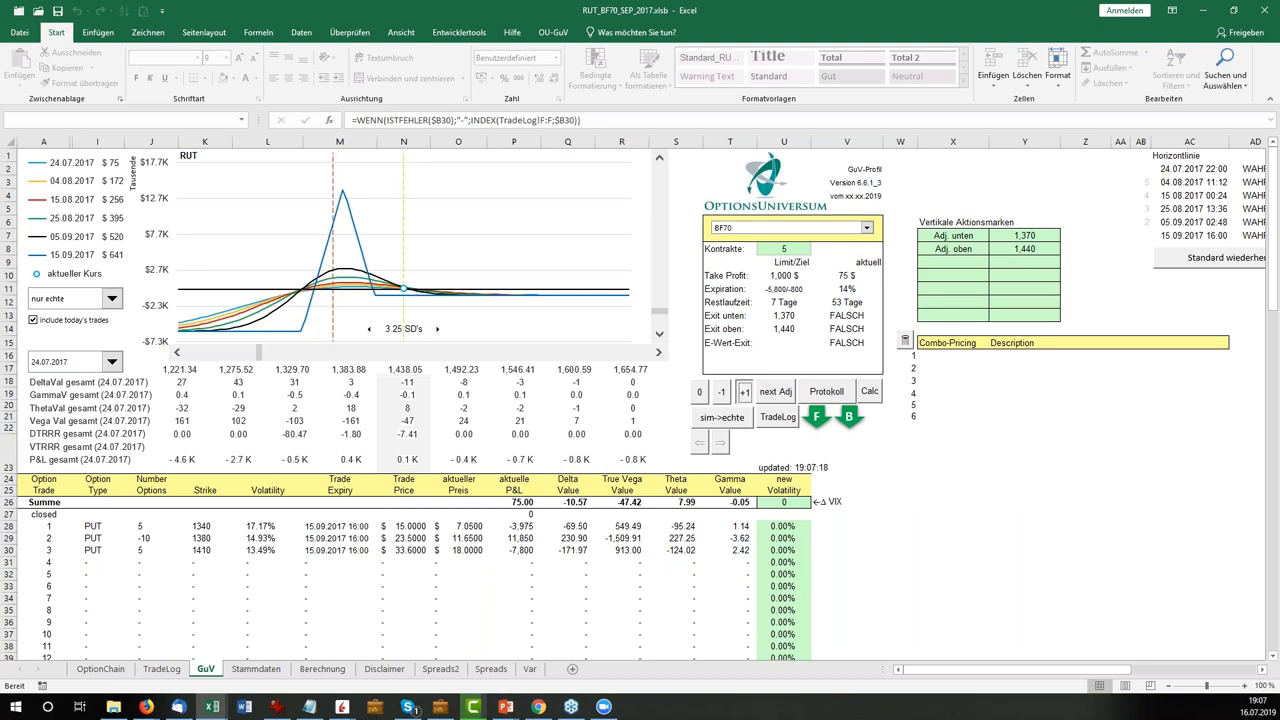
Continue stepping the September 2017 trade forward from 24.07.2017 to 02.08.2017.
click(744, 393)
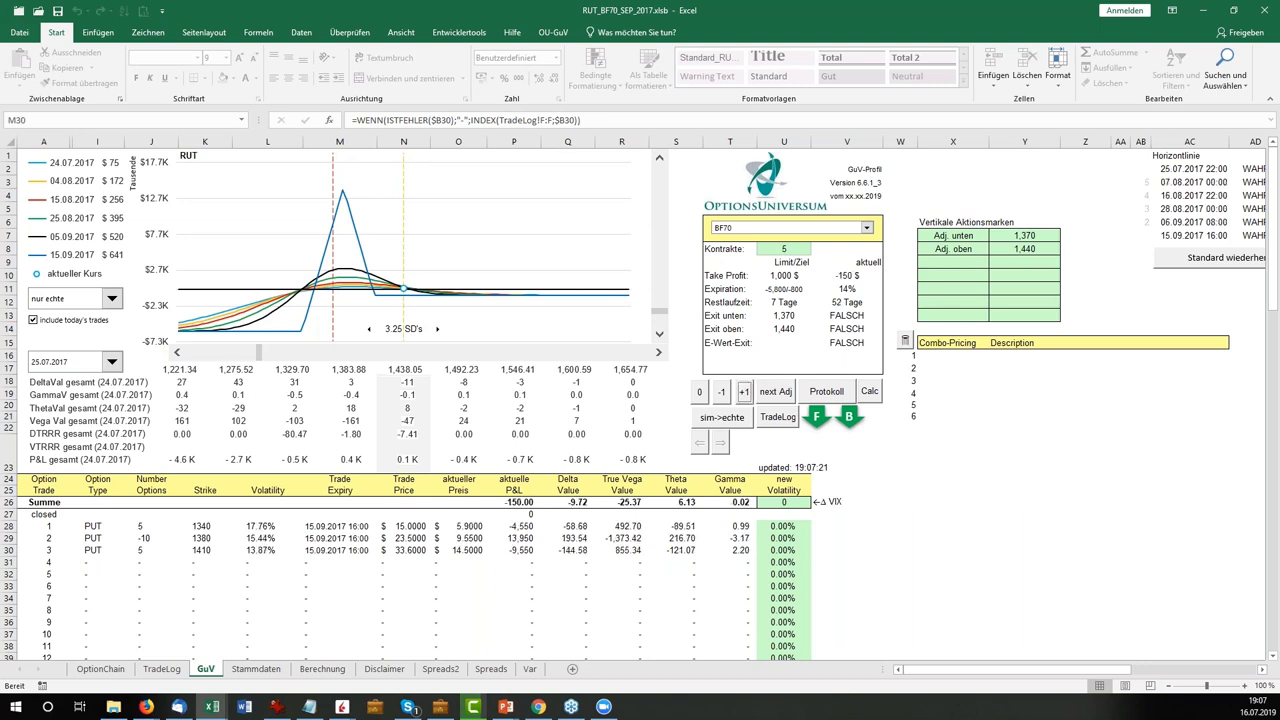
click(744, 393)
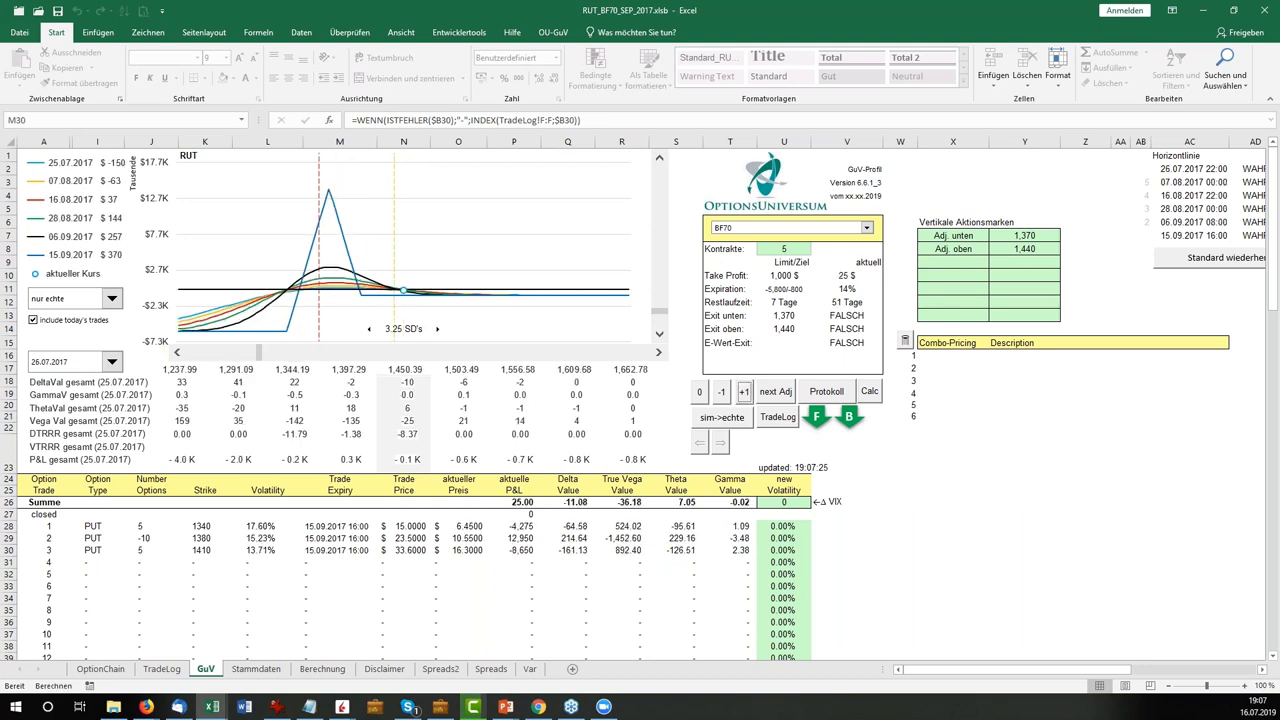
click(744, 393)
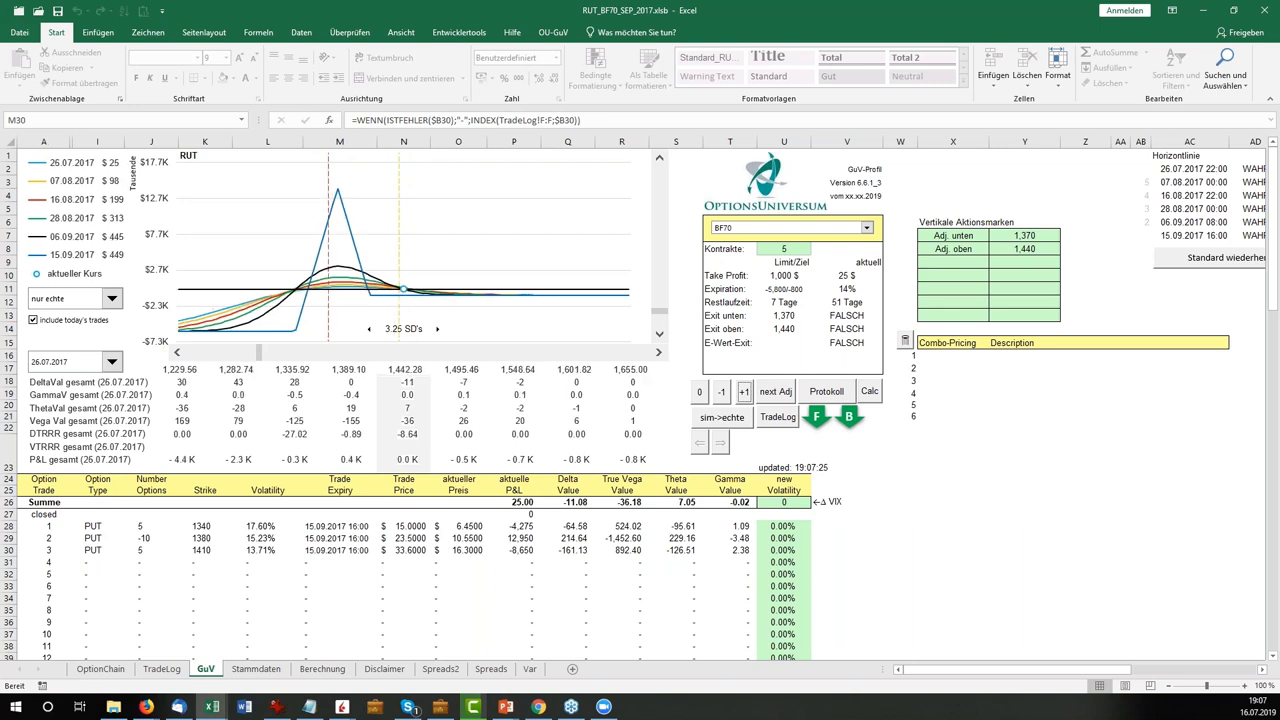
click(744, 393)
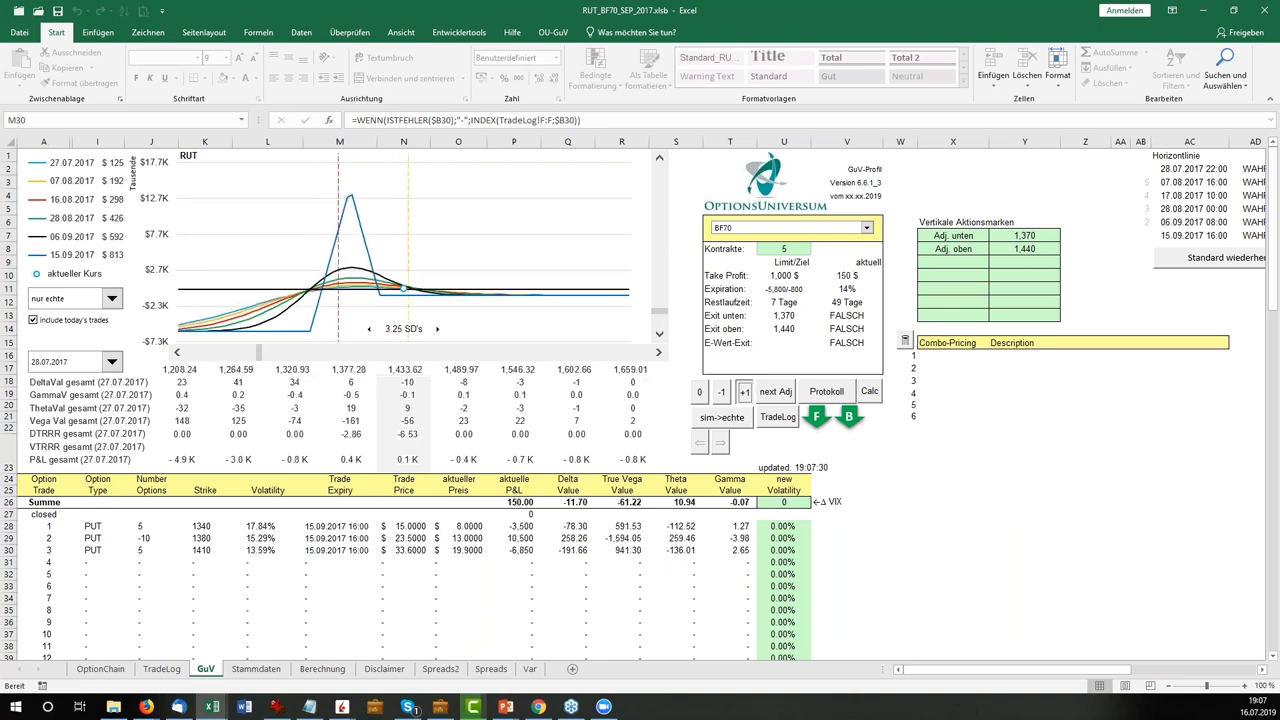
click(744, 393)
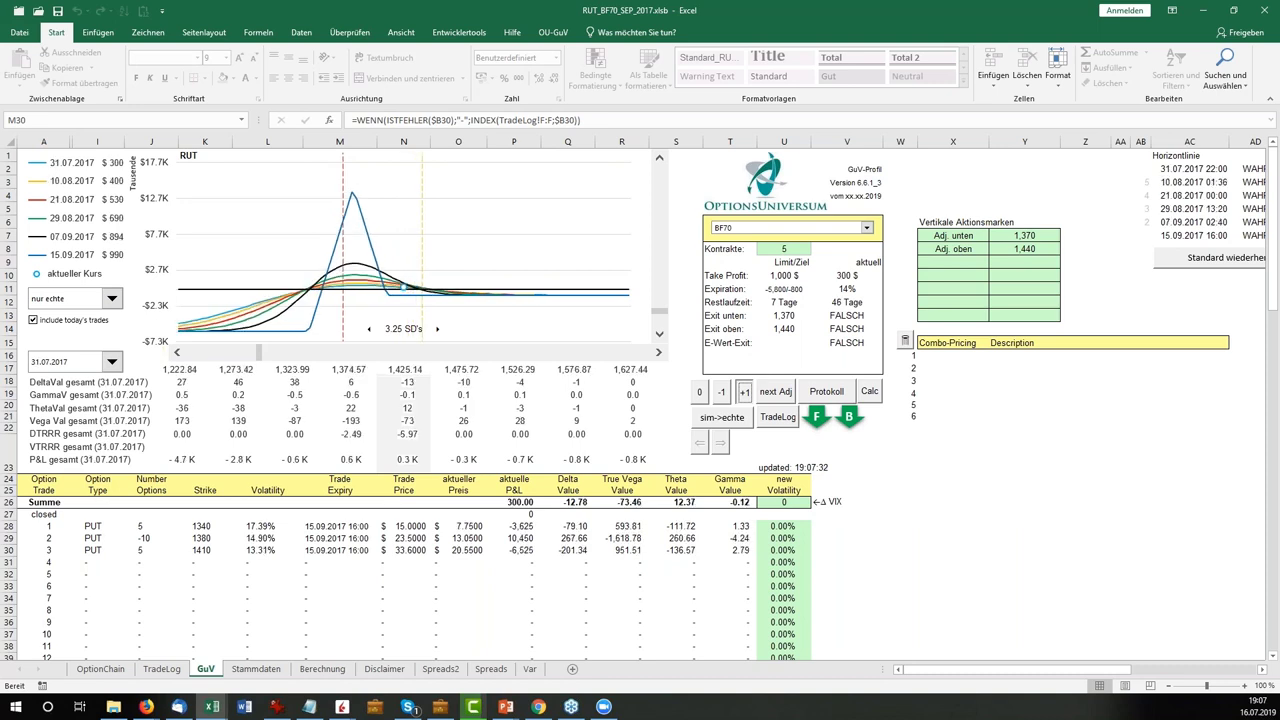
click(744, 393)
click(744, 393)
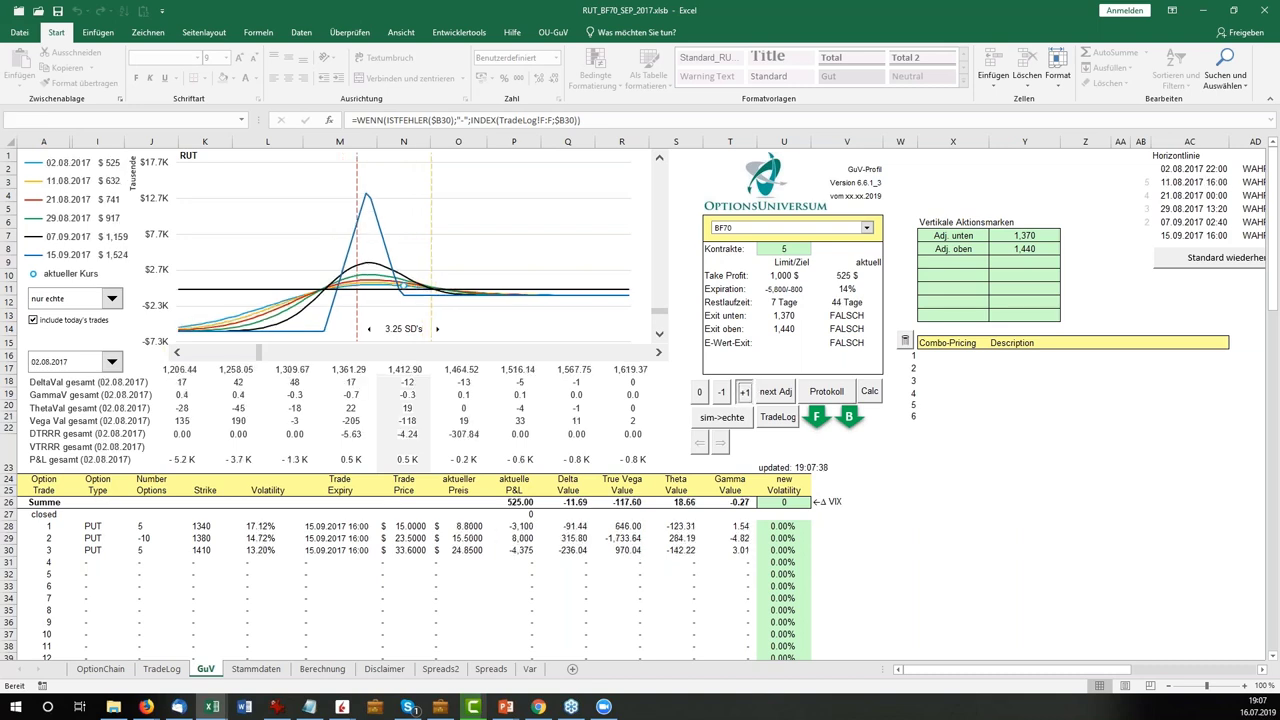
Move the evaluation date forward through 03.08.2017, 04.08.2017 and 07.08.2017 to 08.08.2017.
click(744, 393)
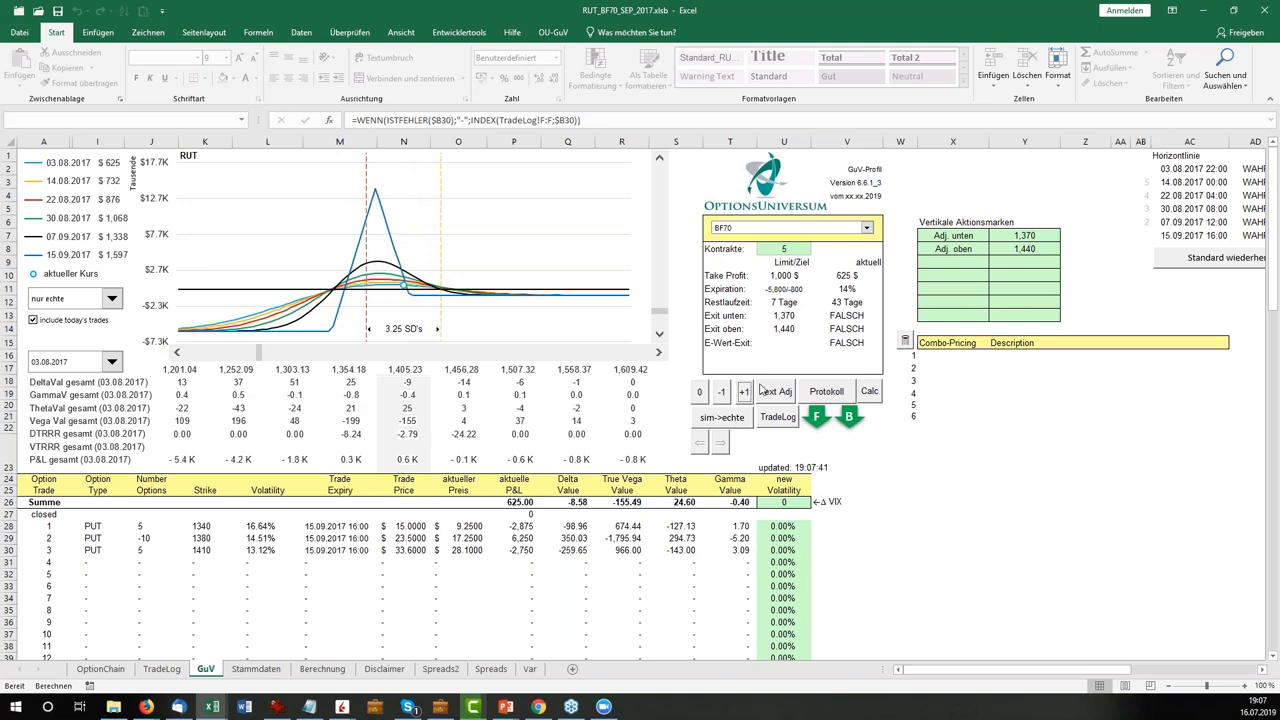
click(746, 393)
click(745, 393)
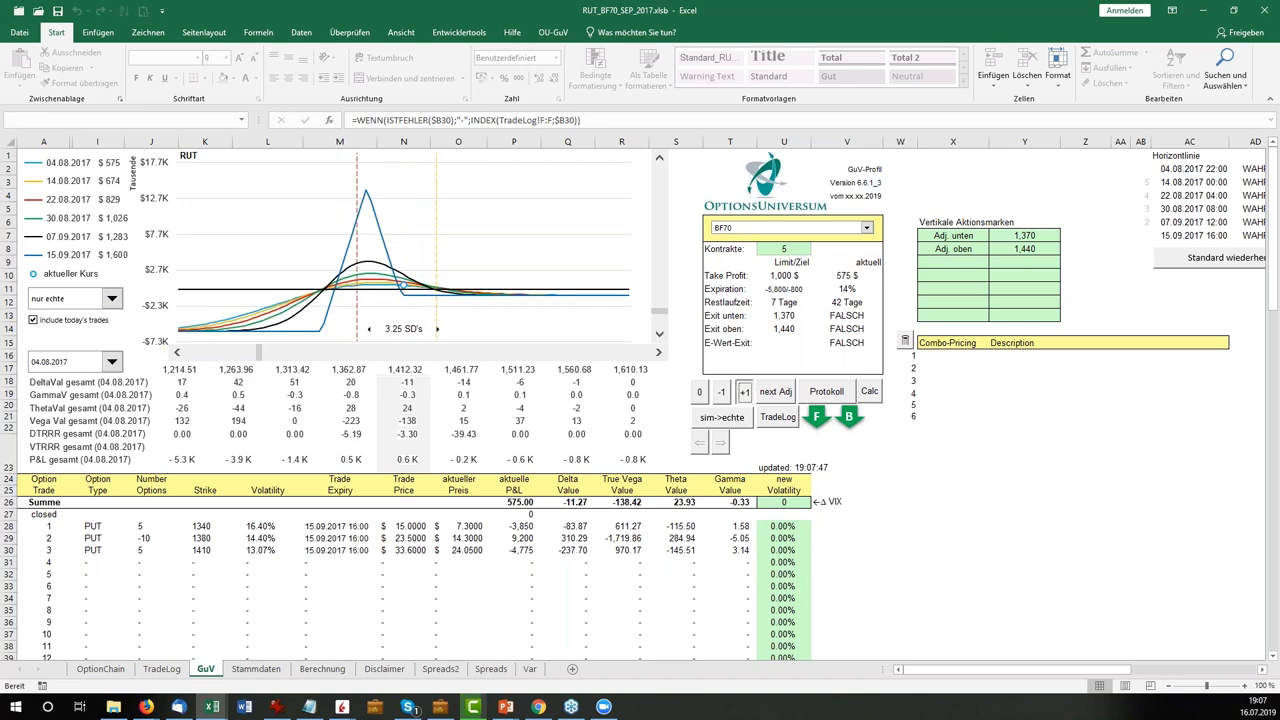
click(745, 393)
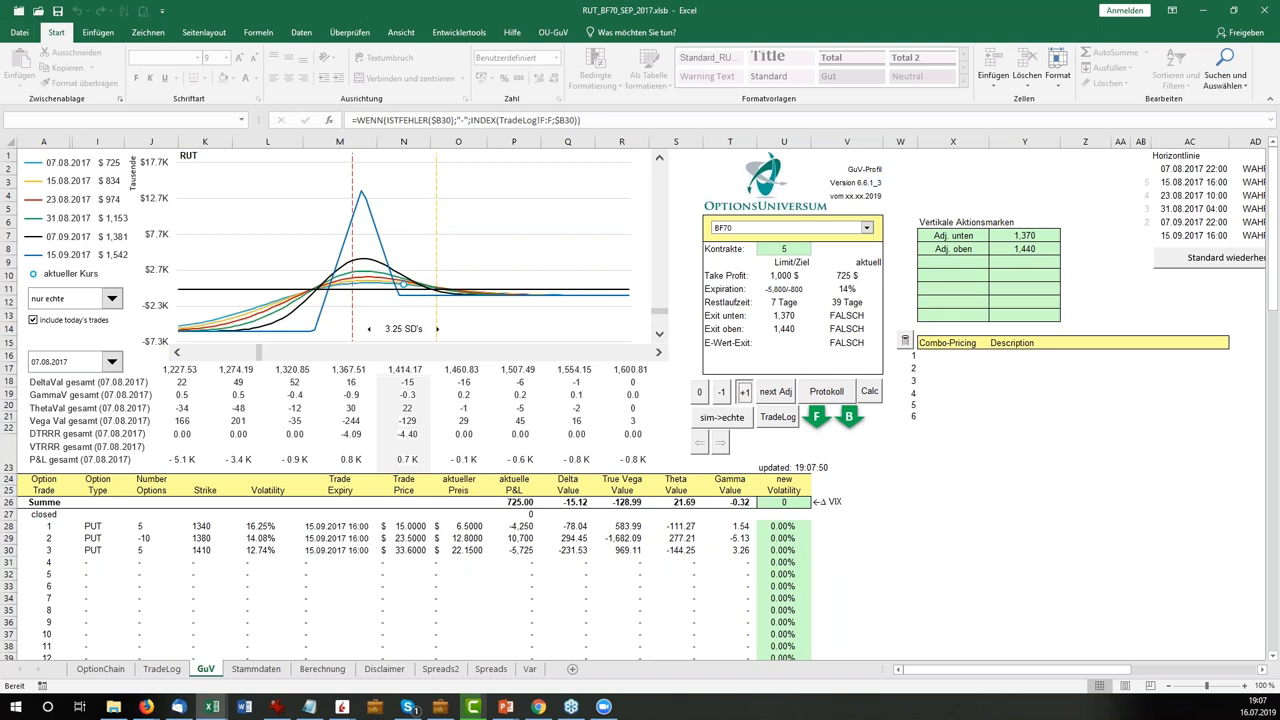
click(745, 393)
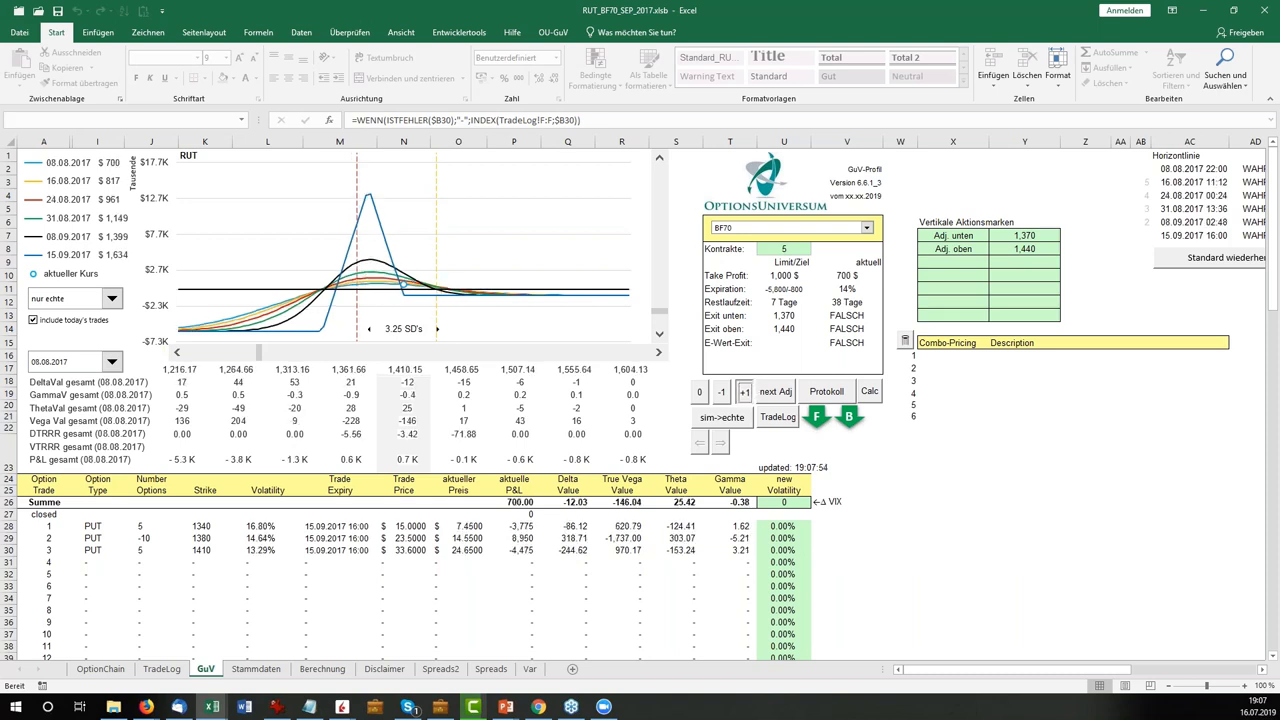
Advance the evaluation date from 08.08.2017 day by day to 14.08.2017, where the take-profit rule is to be evaluated.
click(745, 393)
click(745, 393)
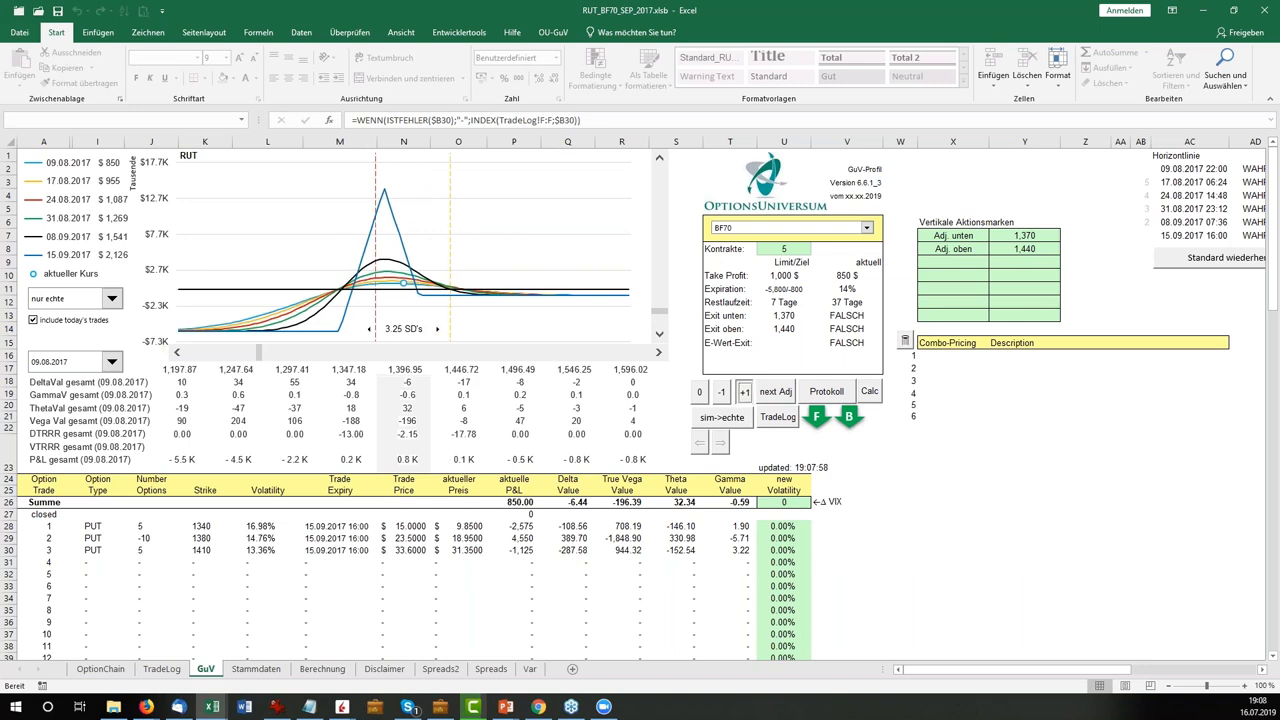
click(745, 393)
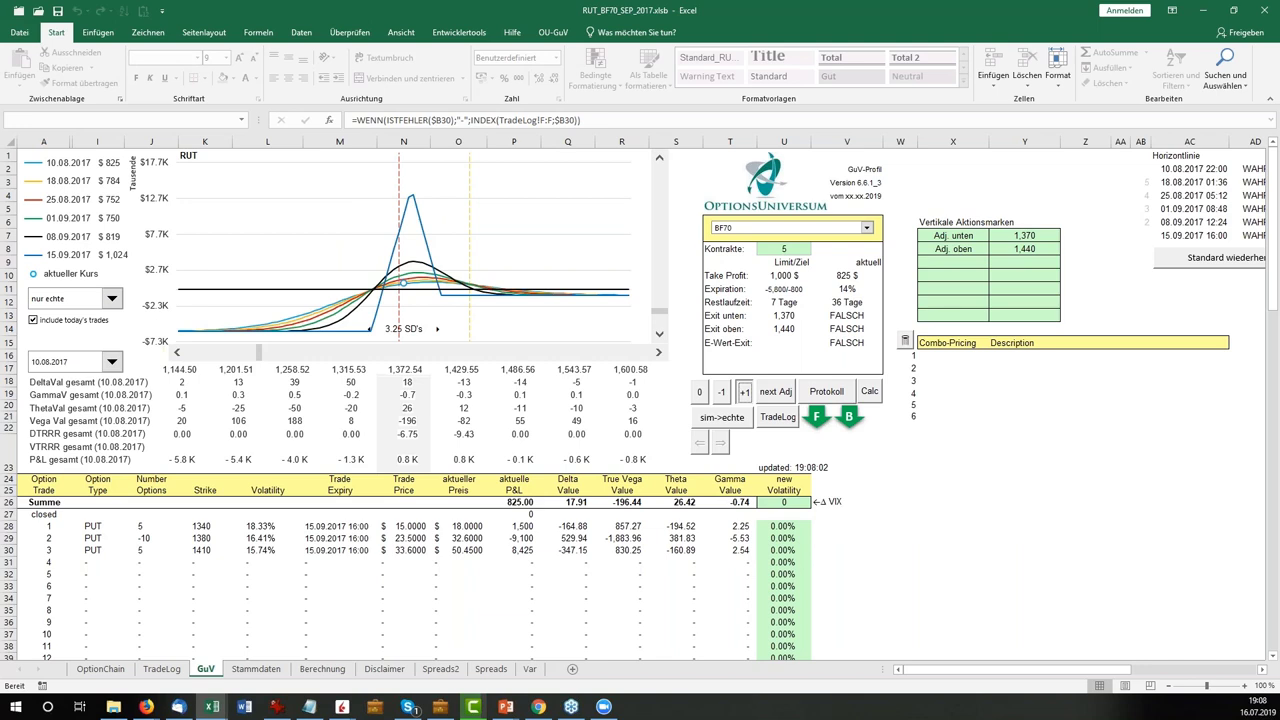
click(745, 393)
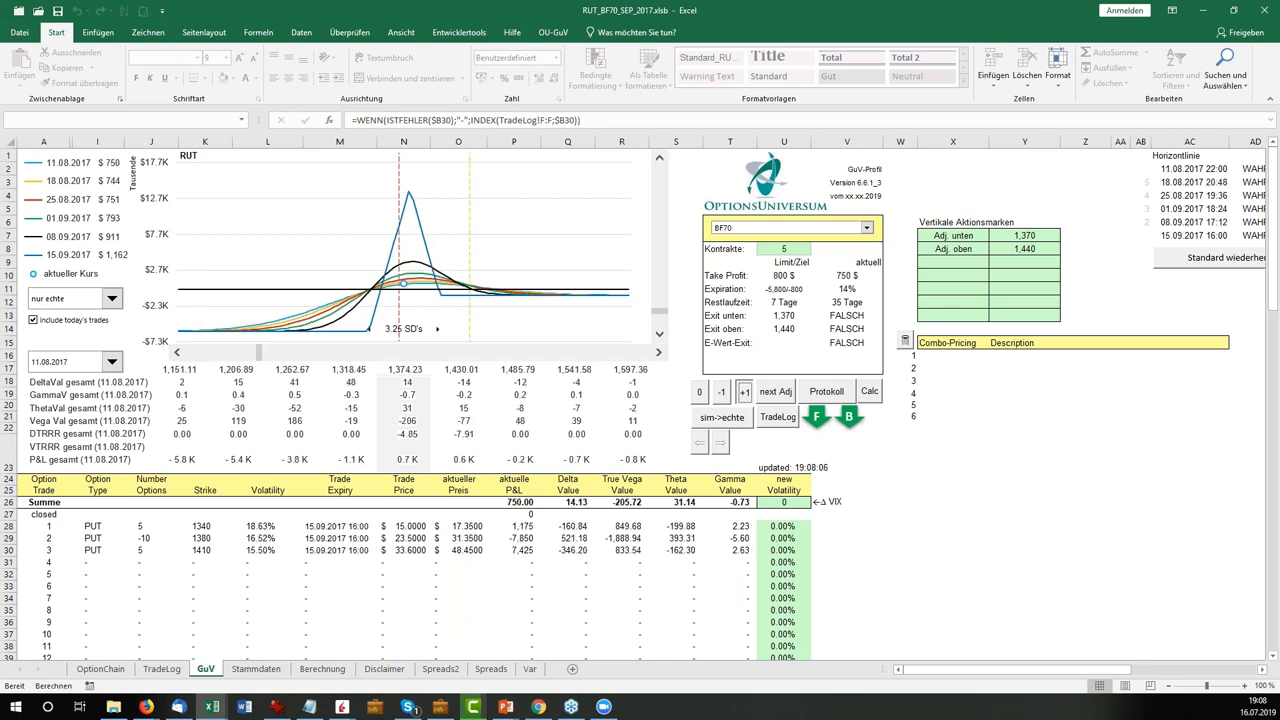
click(745, 393)
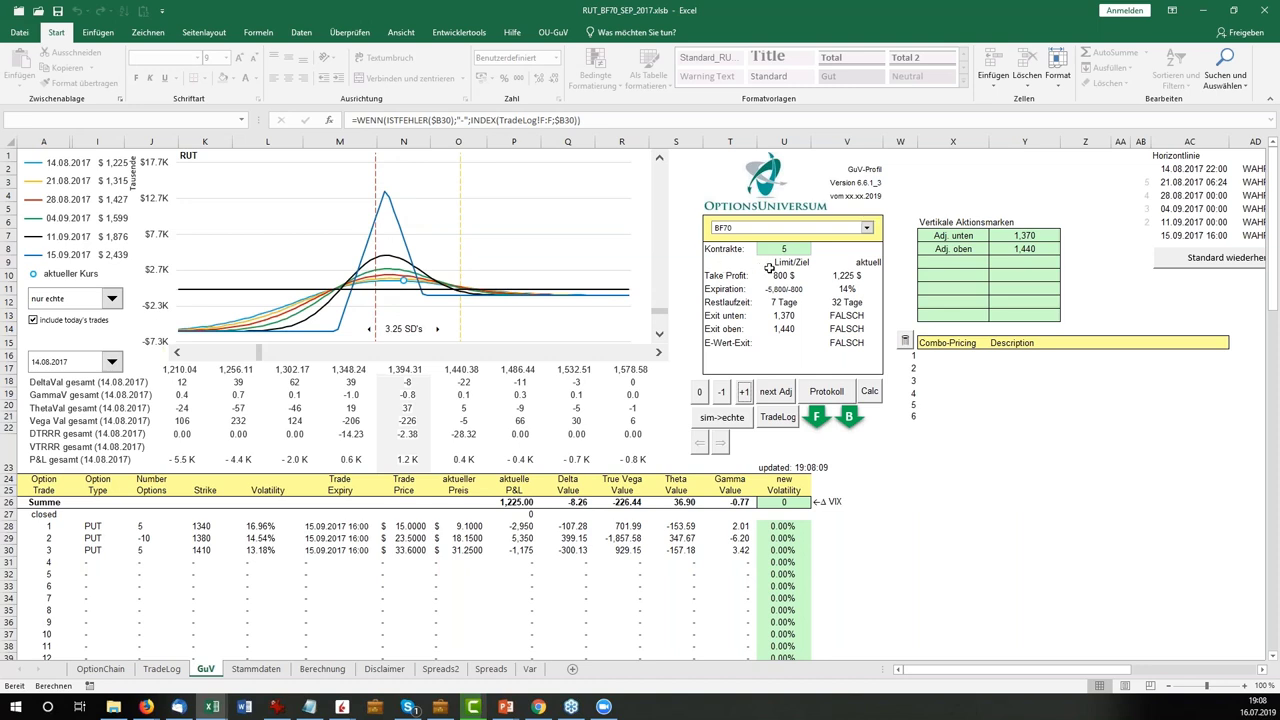
Check the remaining days and current profit against the limits on 14.08.2017, and show the trade's Entry slide in the PowerPoint presentation.
click(840, 303)
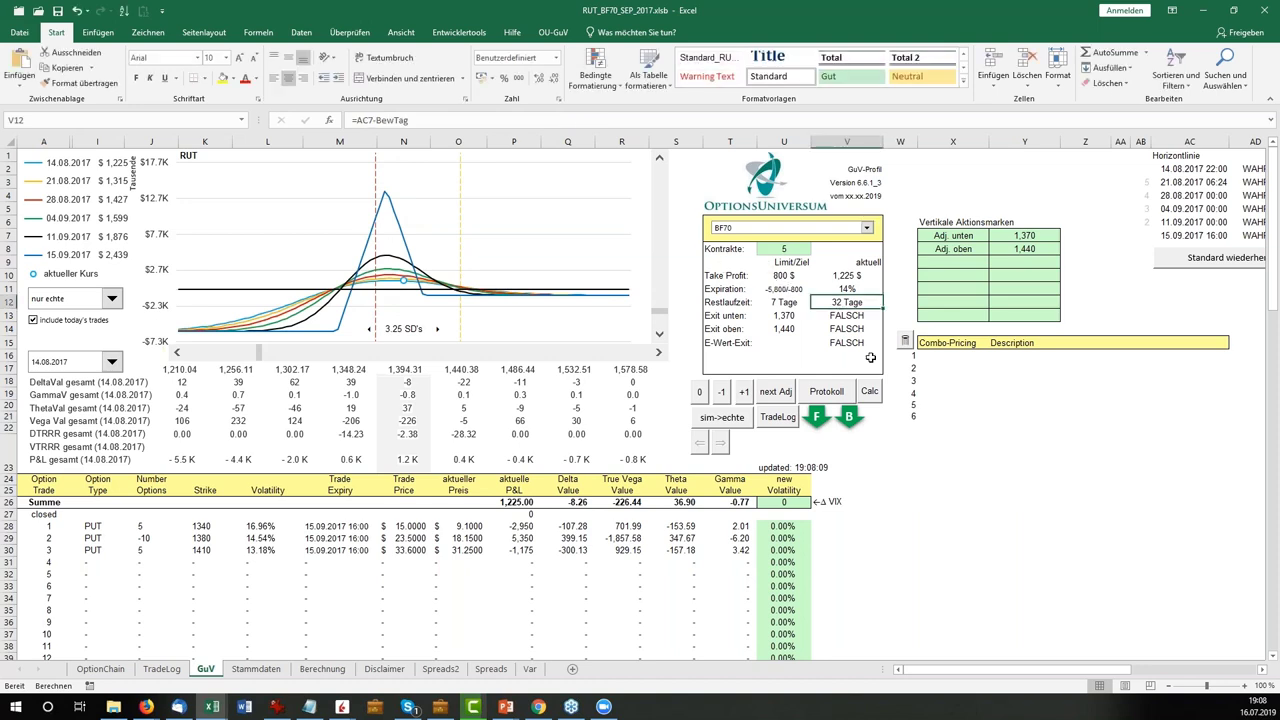
click(856, 275)
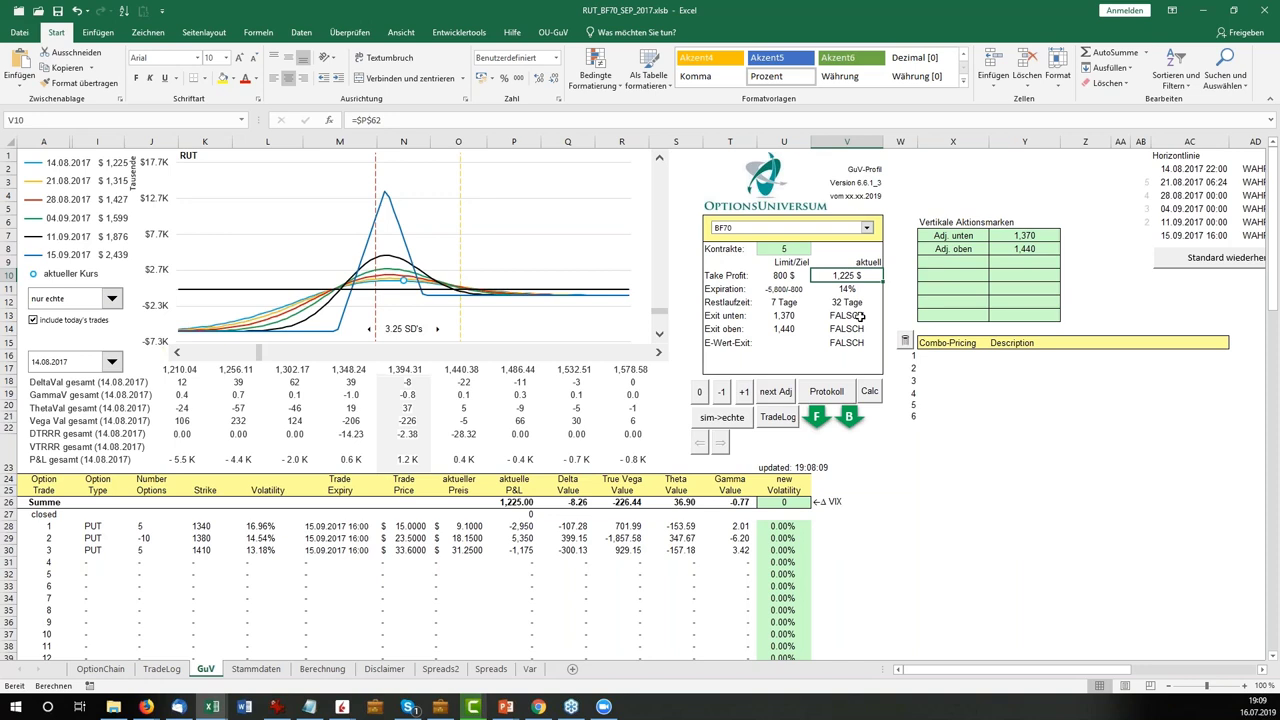
mouse_move(506, 297)
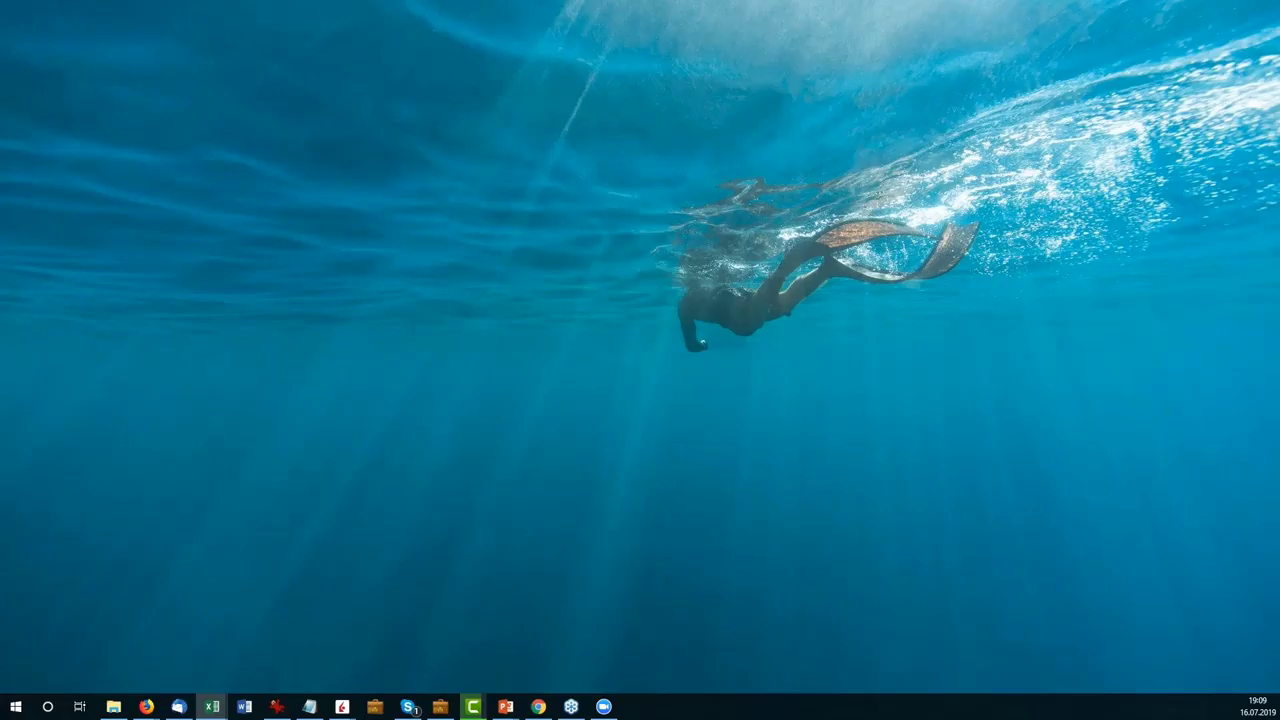
key(Right)
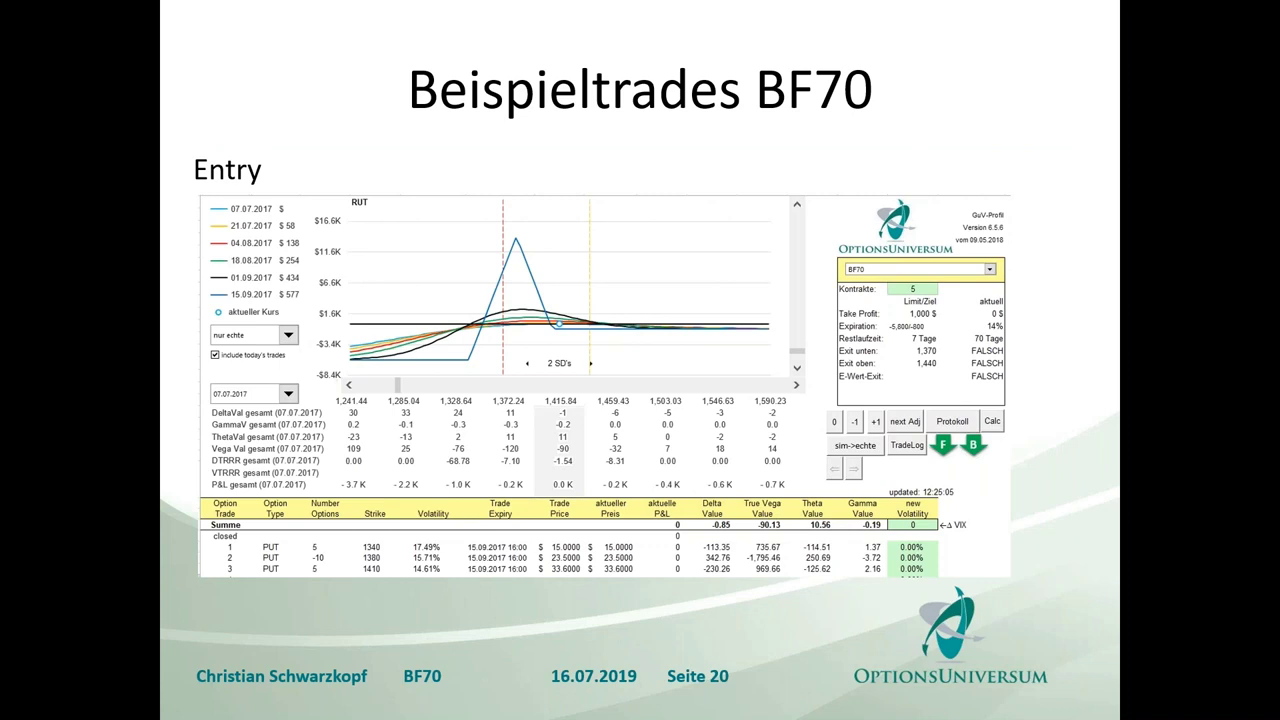